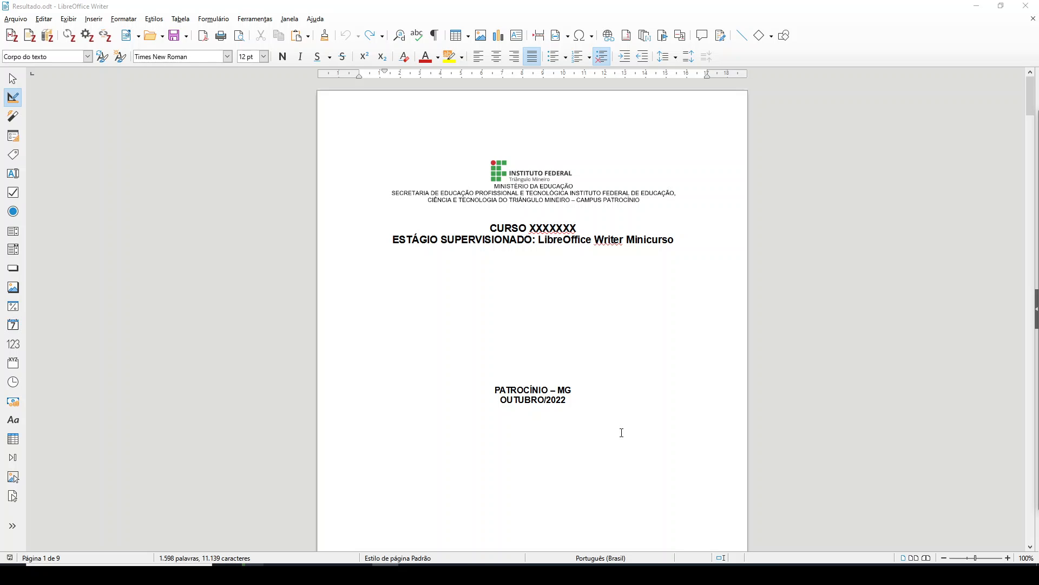
- Look through the report from the cover page to the Resultados section, including the summary, figure list, headings and captioned figures
scroll(622, 433, "down", 15)
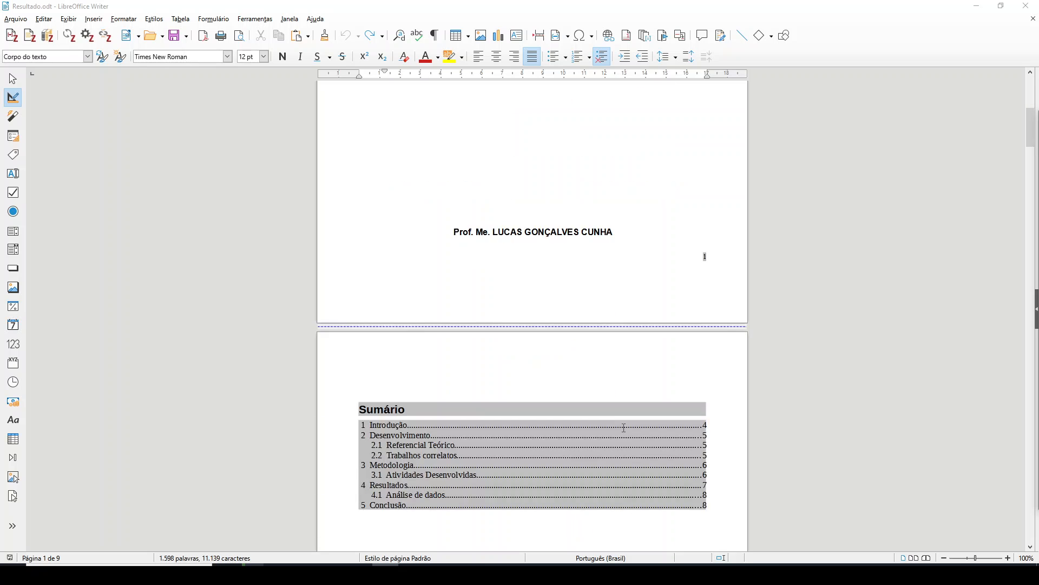
scroll(621, 437, "down", 7)
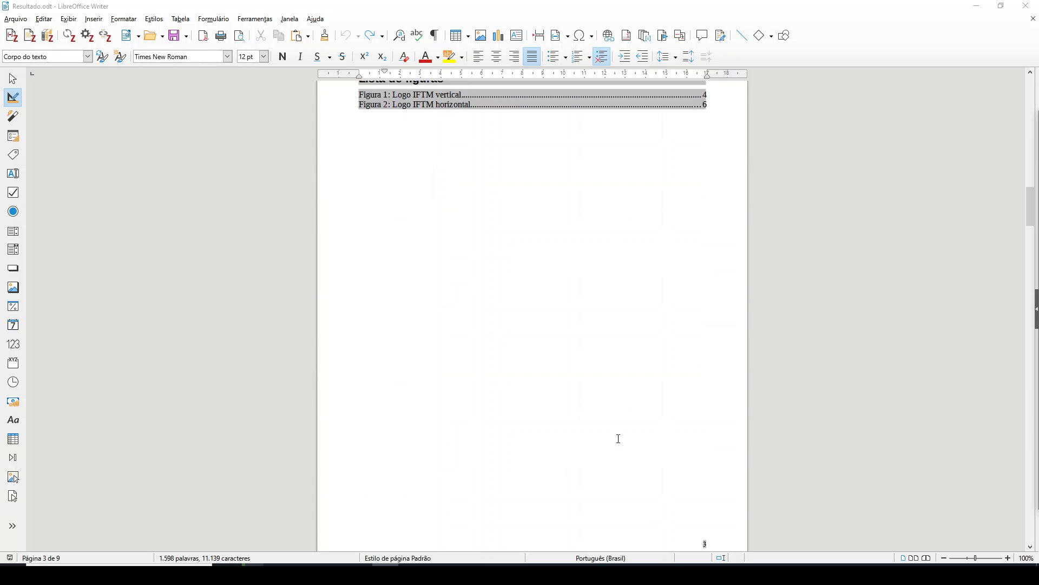
scroll(619, 439, "down", 10)
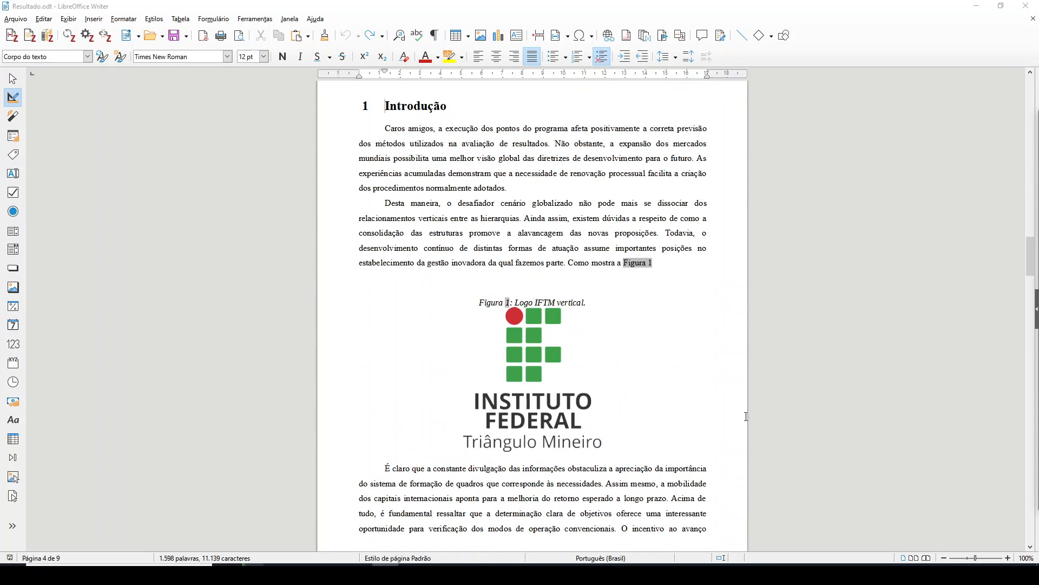
scroll(644, 368, "down", 10)
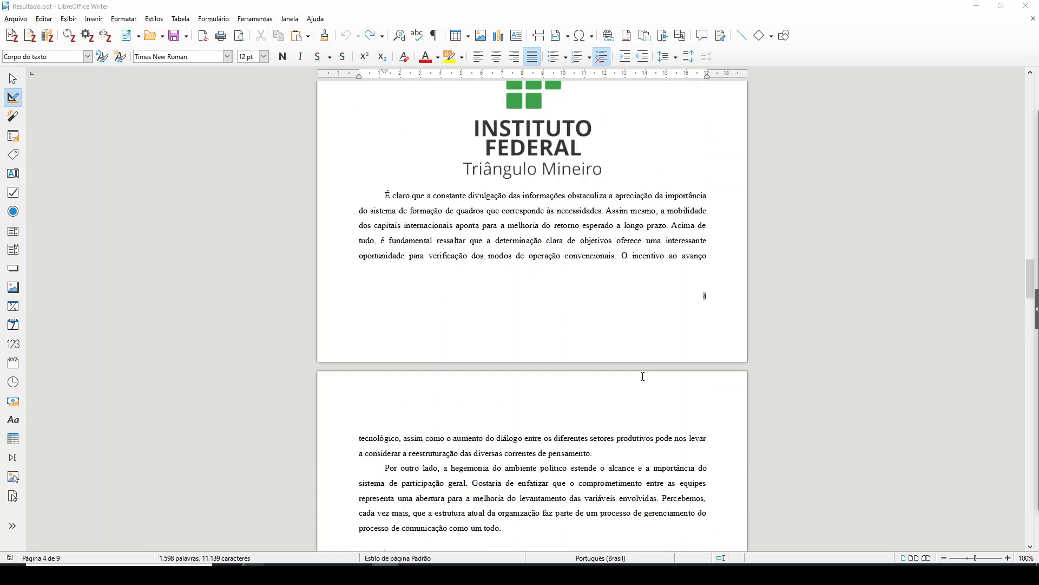
scroll(640, 377, "down", 10)
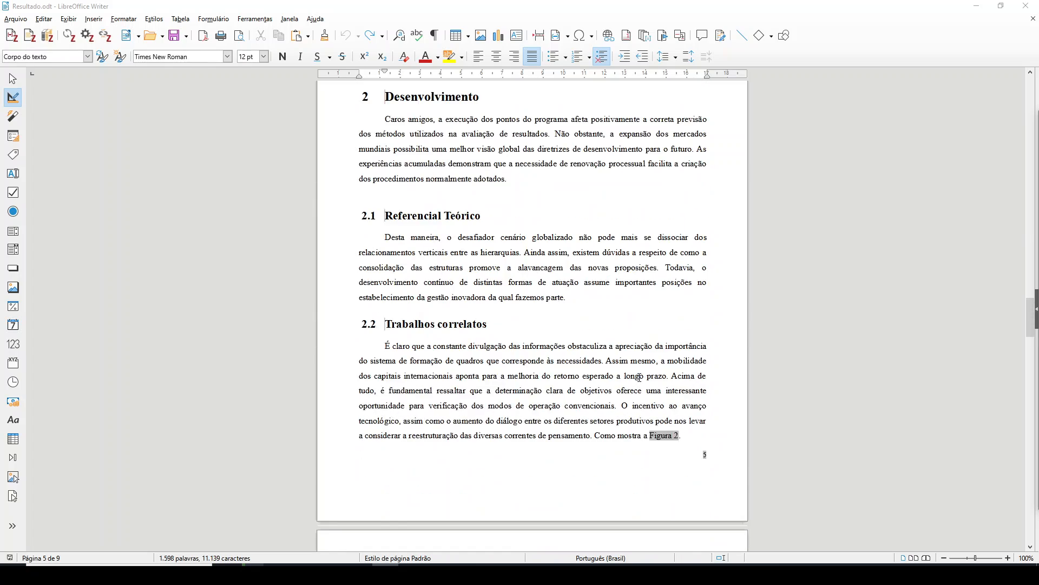
scroll(640, 378, "down", 4)
scroll(640, 374, "up", 3)
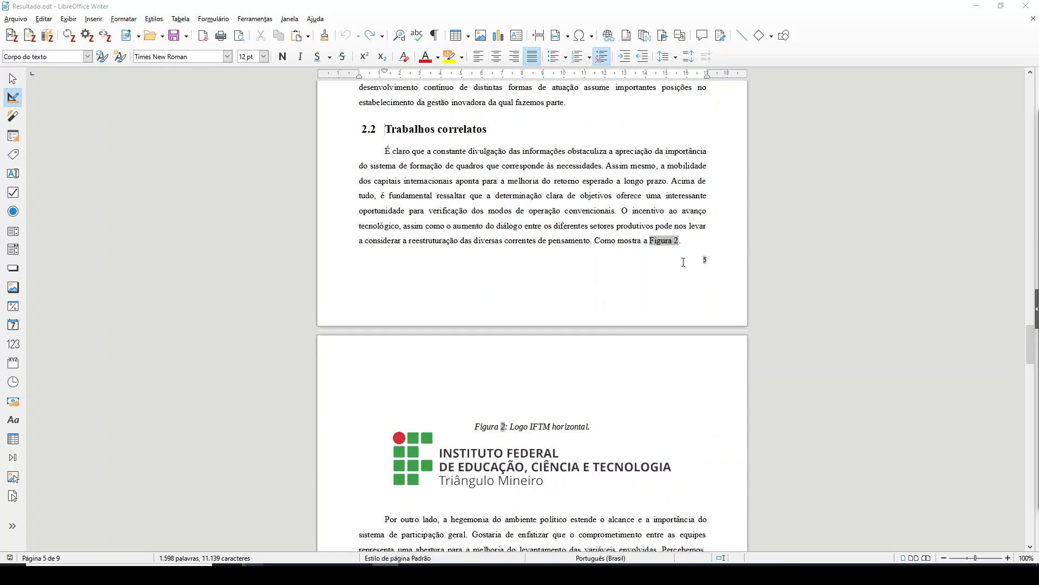
scroll(501, 393, "down", 13)
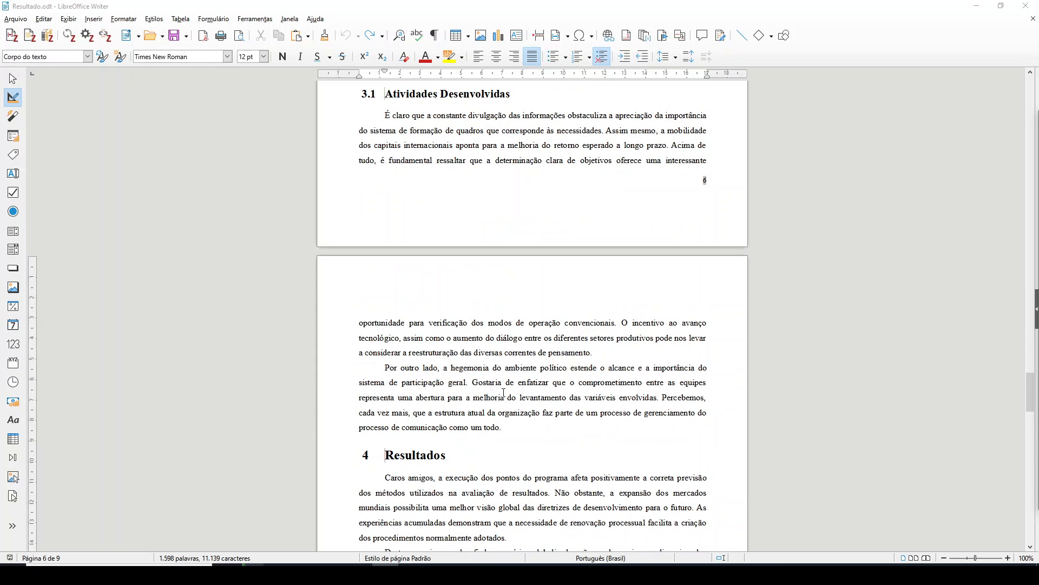
scroll(504, 392, "down", 10)
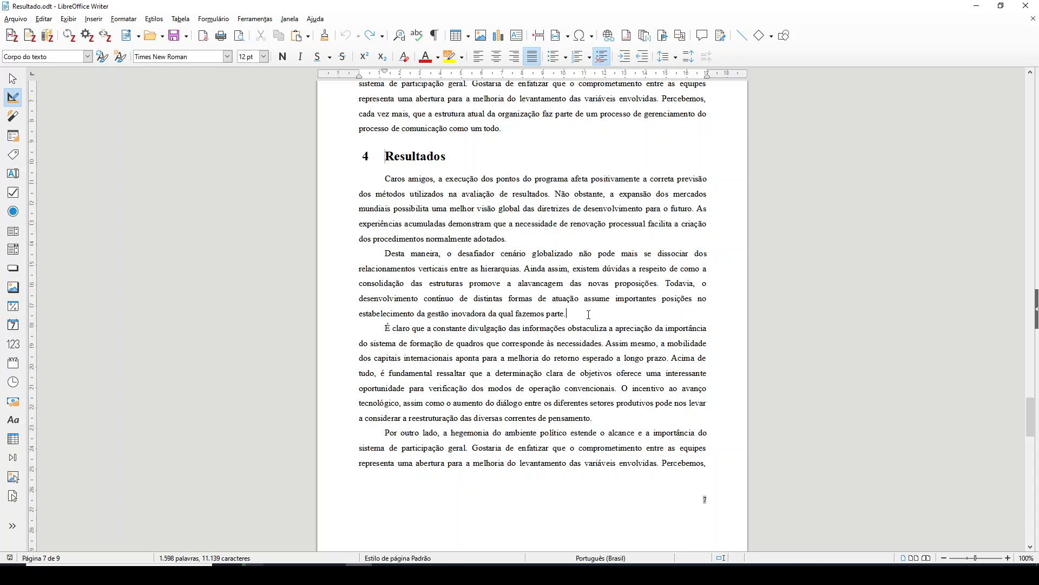
- Add an empty paragraph after the second paragraph of the Resultados section
key("Return")
scroll(441, 238, "up", 3)
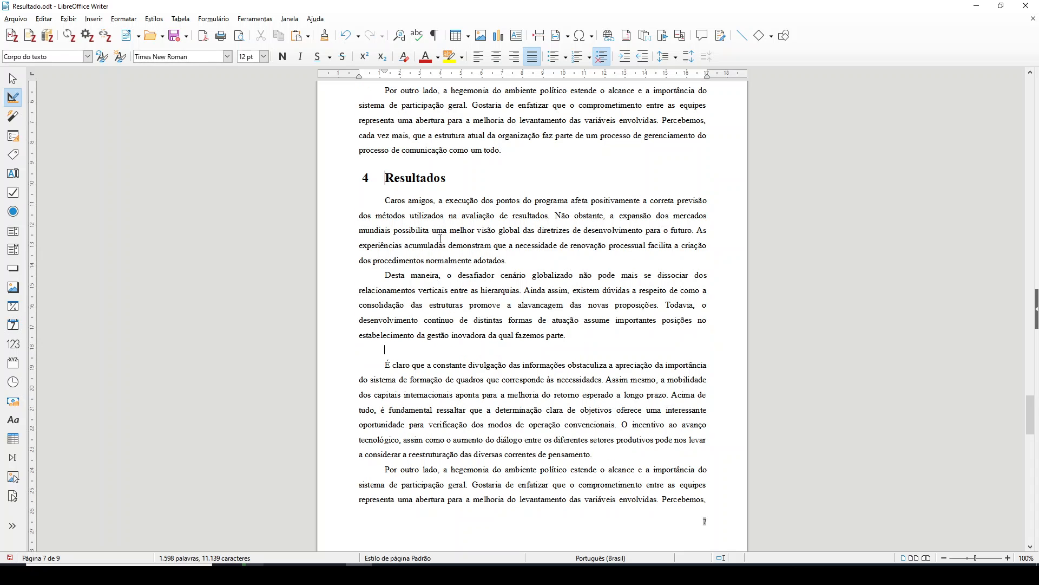
scroll(431, 309, "down", 2)
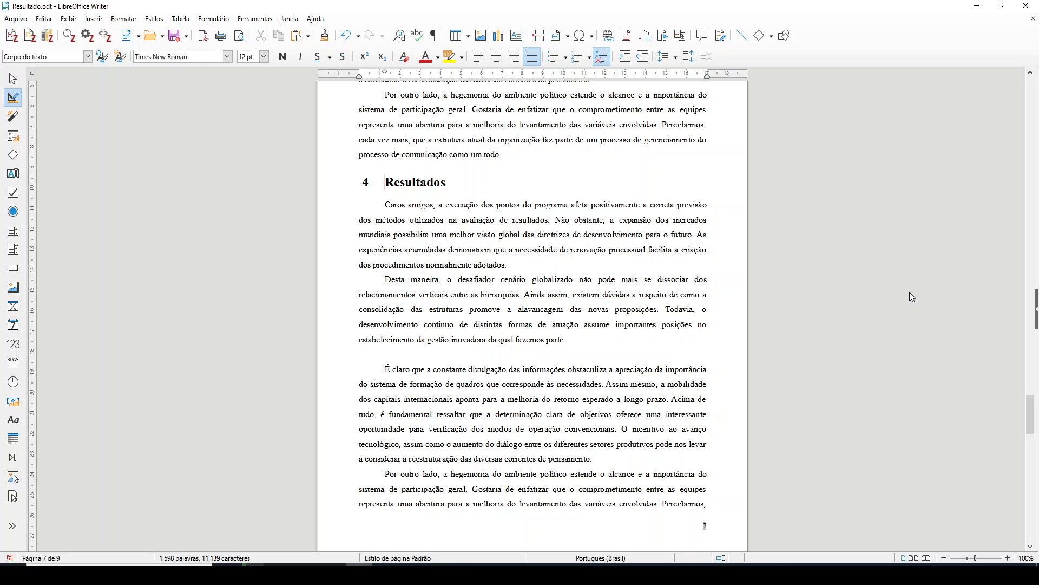
- Start a new table at the empty paragraph and set it to 3 columns and 3 rows
left_click(180, 20)
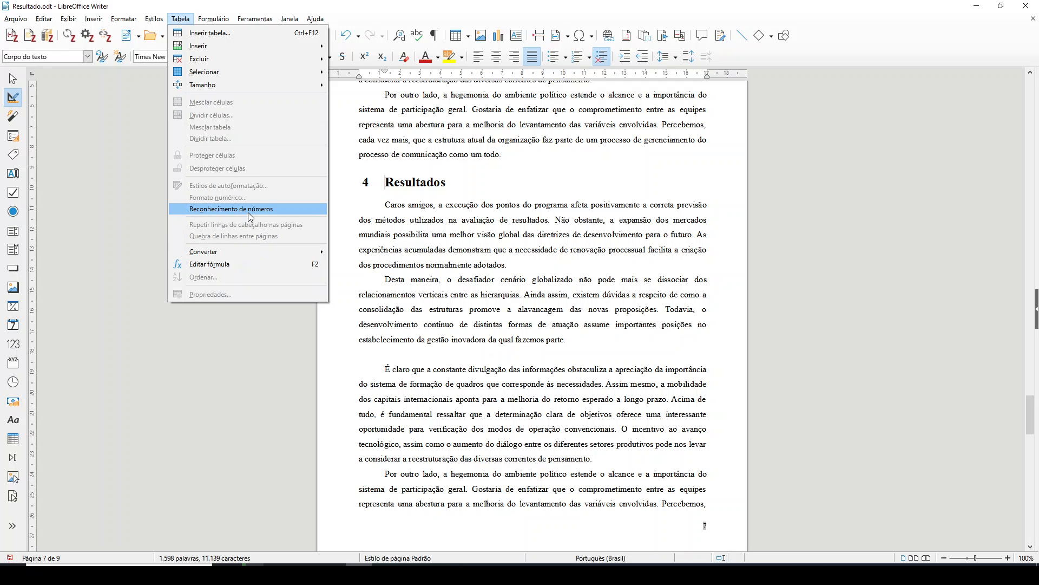
left_click(222, 36)
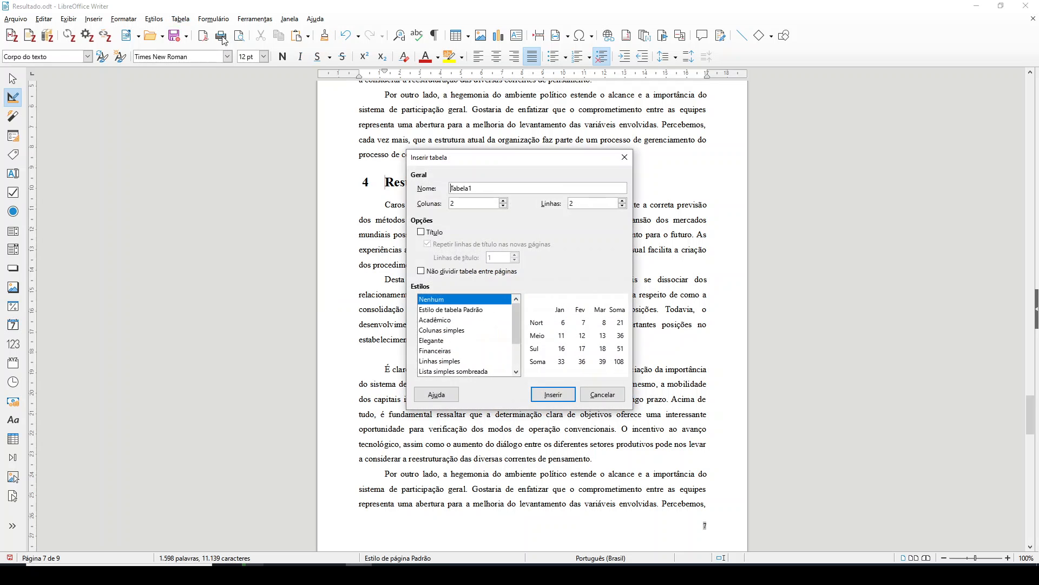
left_click(502, 200)
key("Tab")
key("Up")
- Preview the available table styles one after another, from Estilo de tabela Padrão to Mundo verde
scroll(469, 323, "down", 1)
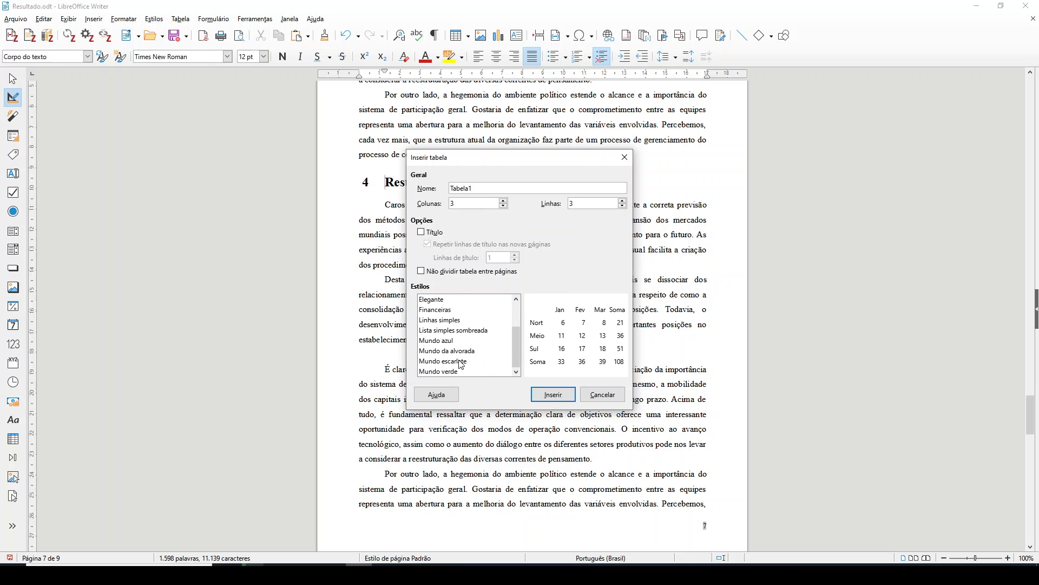
scroll(460, 341, "up", 2)
left_click(448, 310)
key("Down")
key("Down")
key("Down")
key("Down")
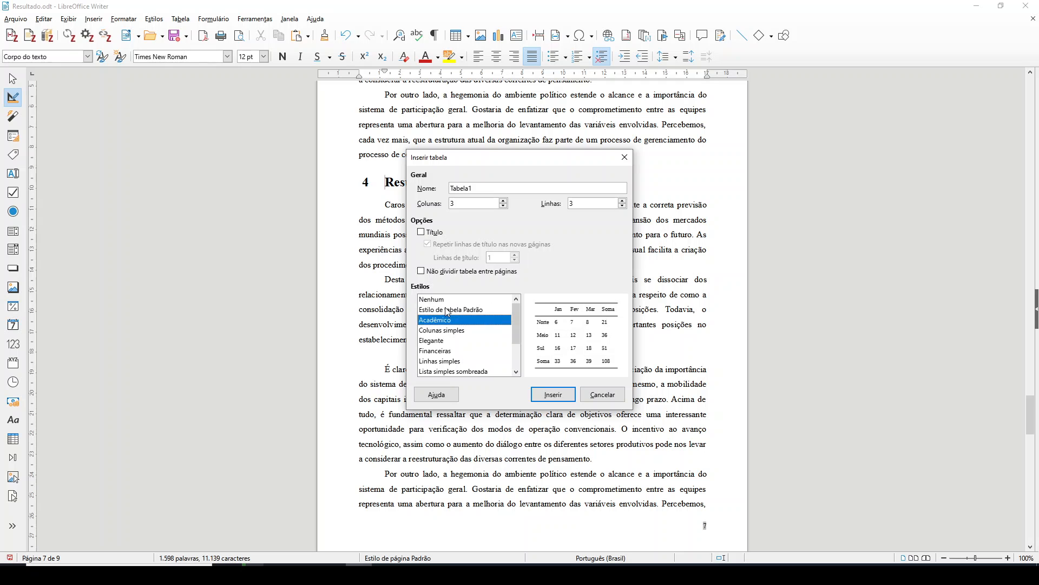
key("Down")
key("Down")
key("Down")
key("Down")
key("Down")
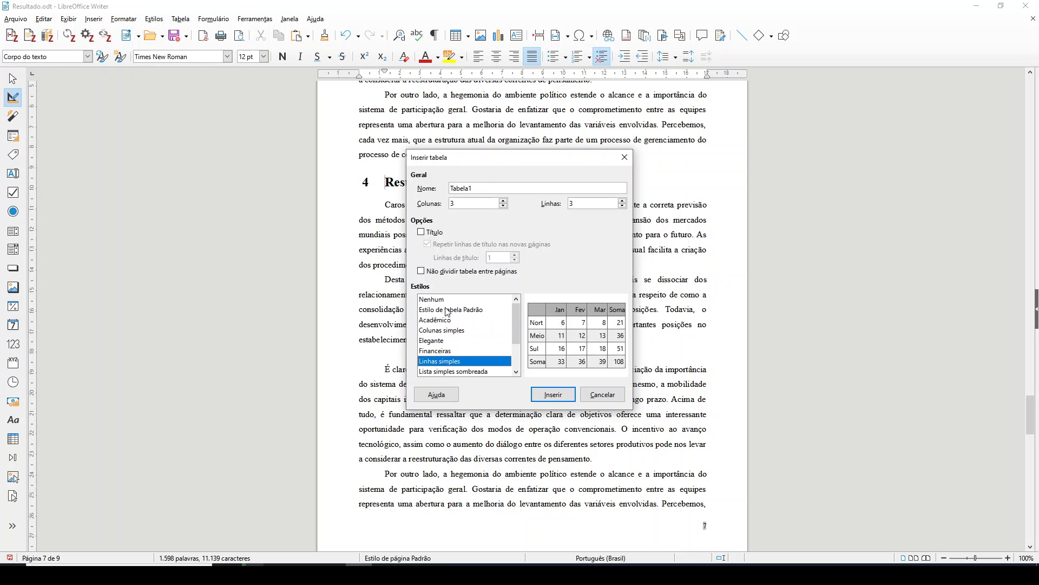
key("Down")
key("Down")
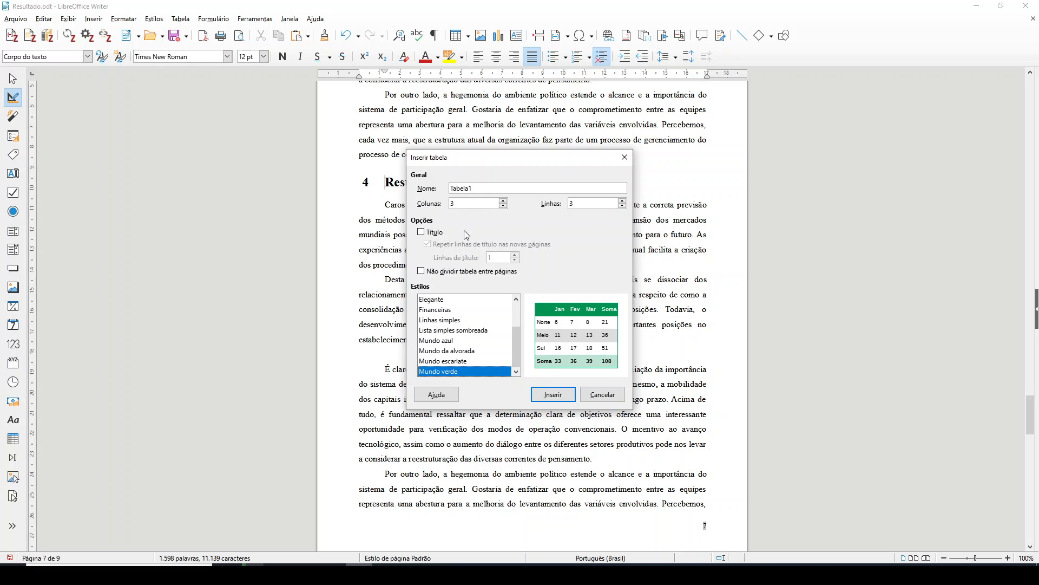
- Choose the table style Nenhum and insert the table in the Resultados section
scroll(476, 303, "up", 2)
left_click(466, 299)
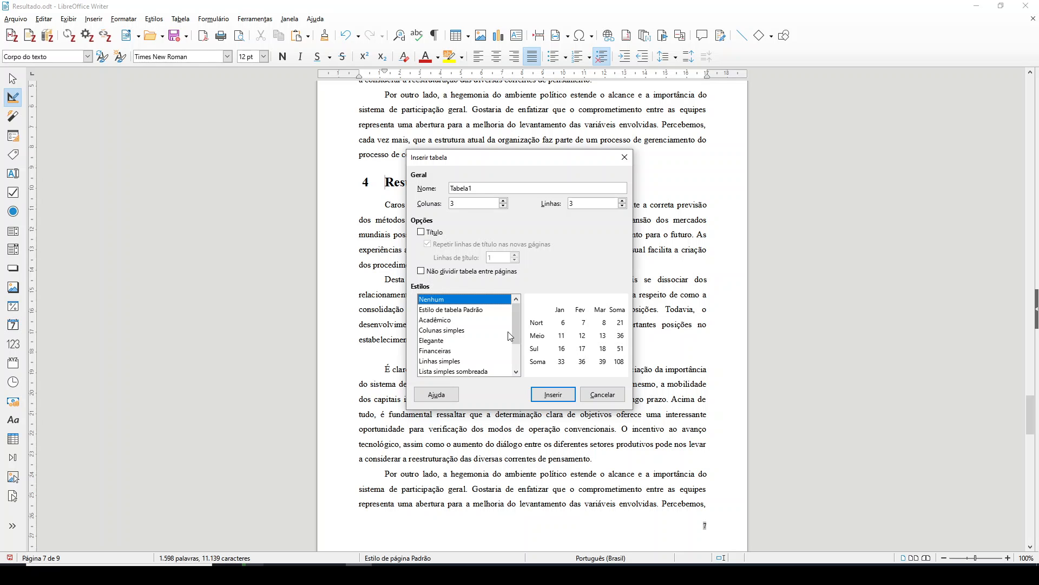
left_click(554, 395)
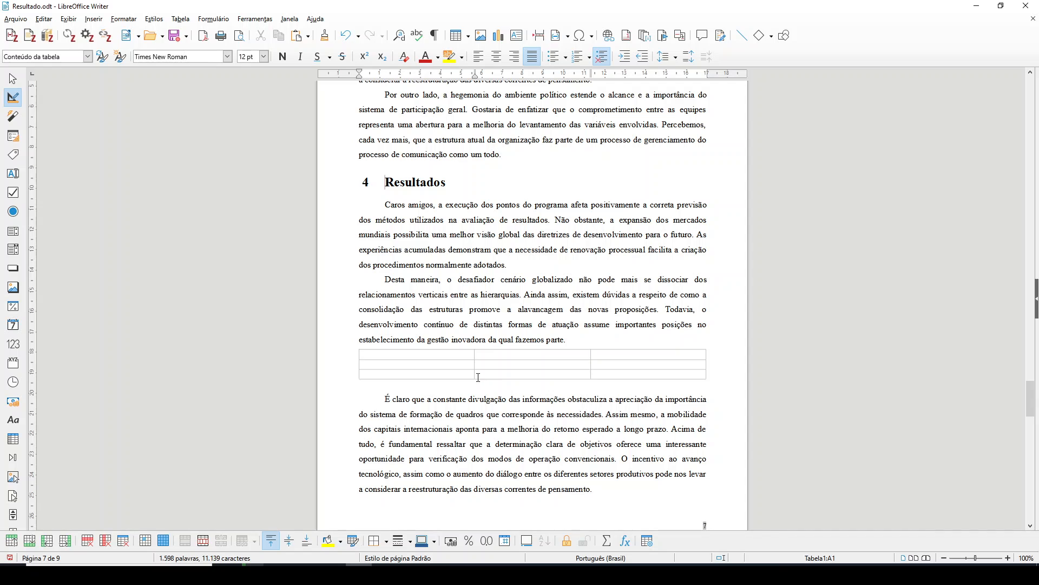
- In the properties of the whole table, set the alignment to Centralizado and the relative width to 75%
left_click_drag(641, 364, 644, 372)
left_click_drag(544, 372, 543, 370)
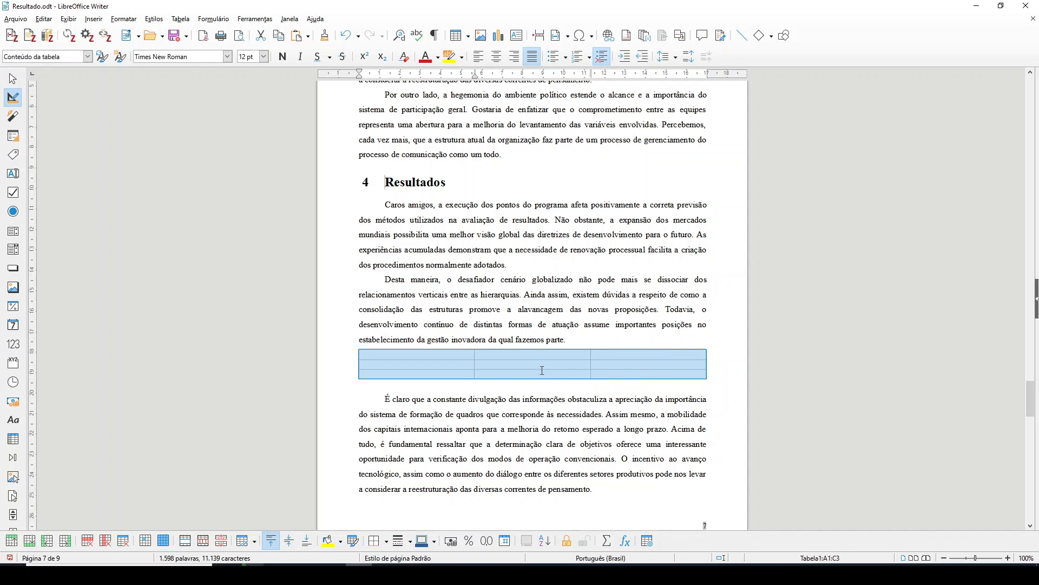
right_click(542, 370)
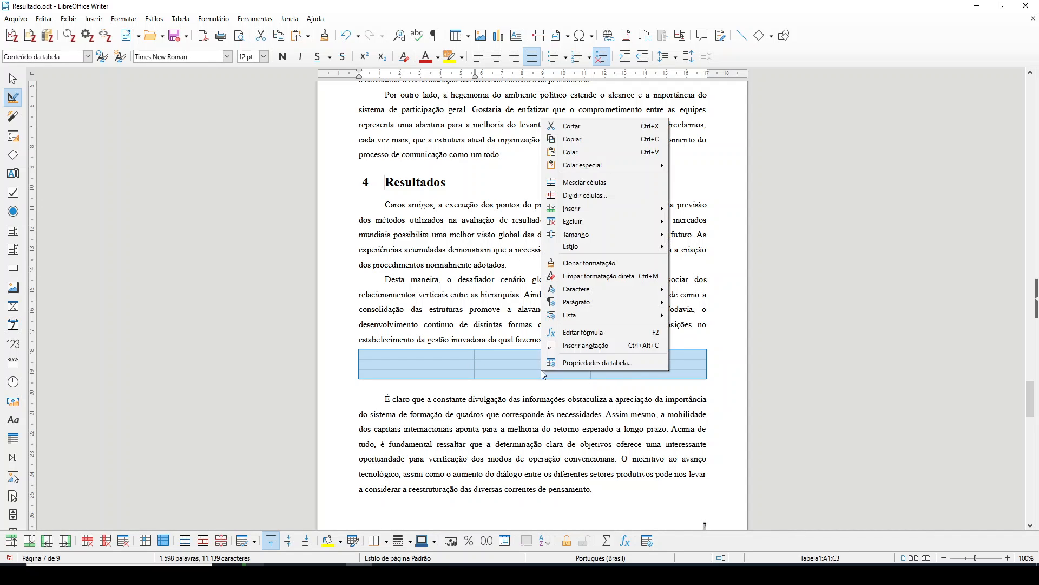
left_click(568, 365)
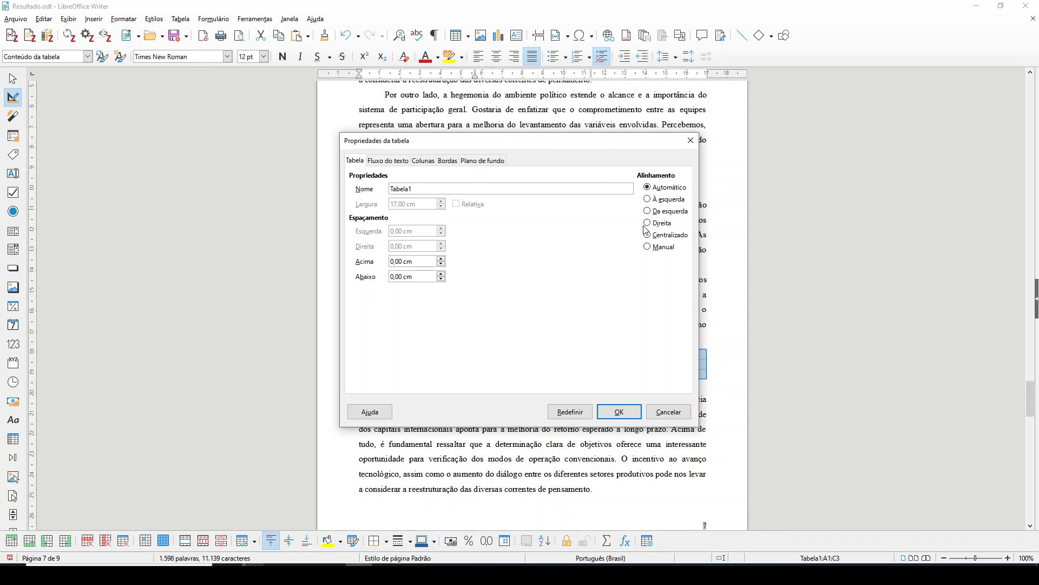
left_click(653, 239)
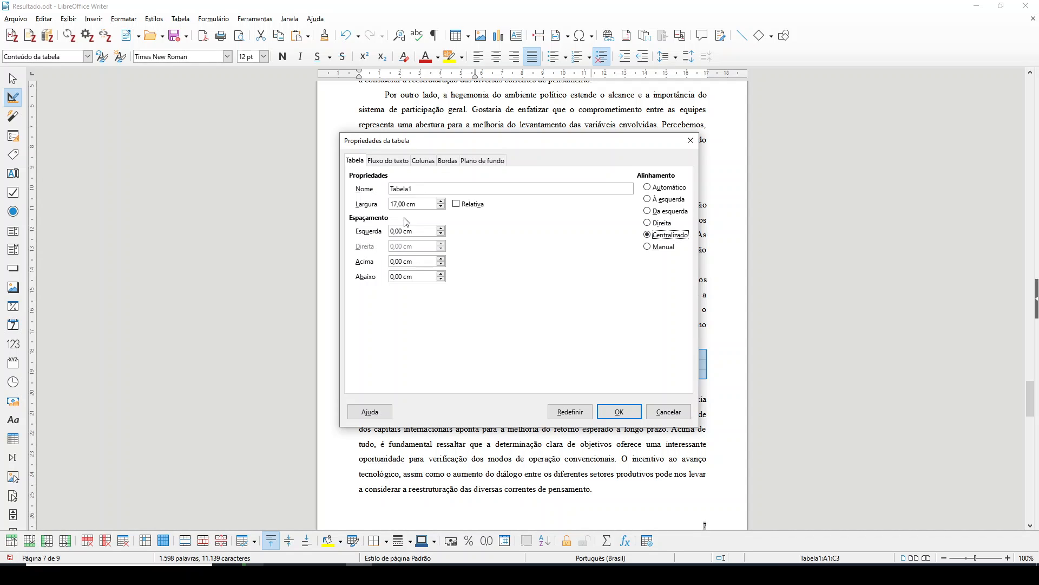
left_click(458, 204)
left_click_drag(419, 205, 389, 204)
type("75%")
- Set the table's spacing above and below to 1 cm each
left_click(391, 262)
type("1")
left_click_drag(374, 279, 395, 277)
type("1")
- Review the table's text flow, column, border and background settings, and apply the table properties
left_click(384, 161)
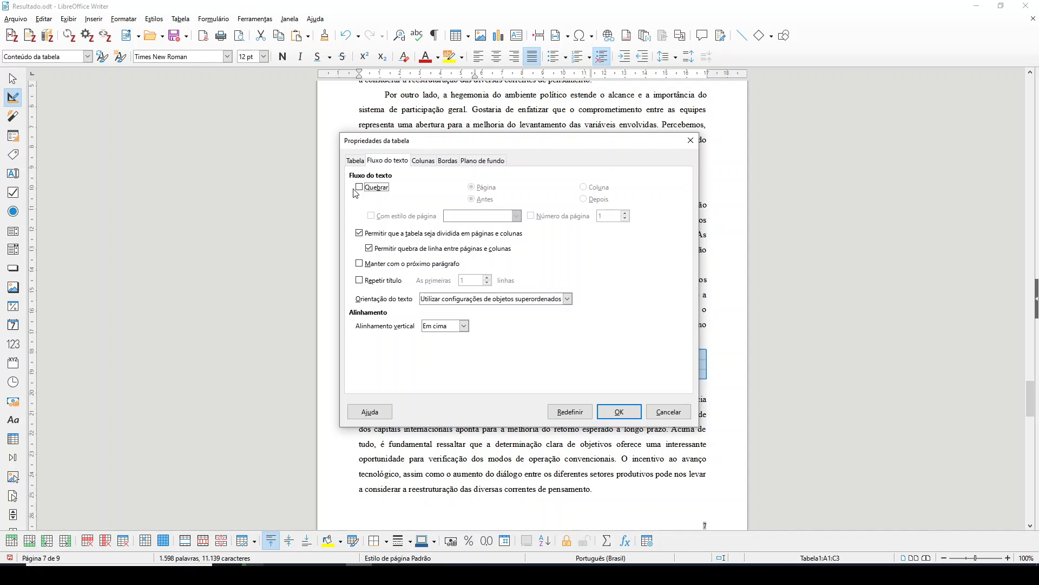
left_click(423, 161)
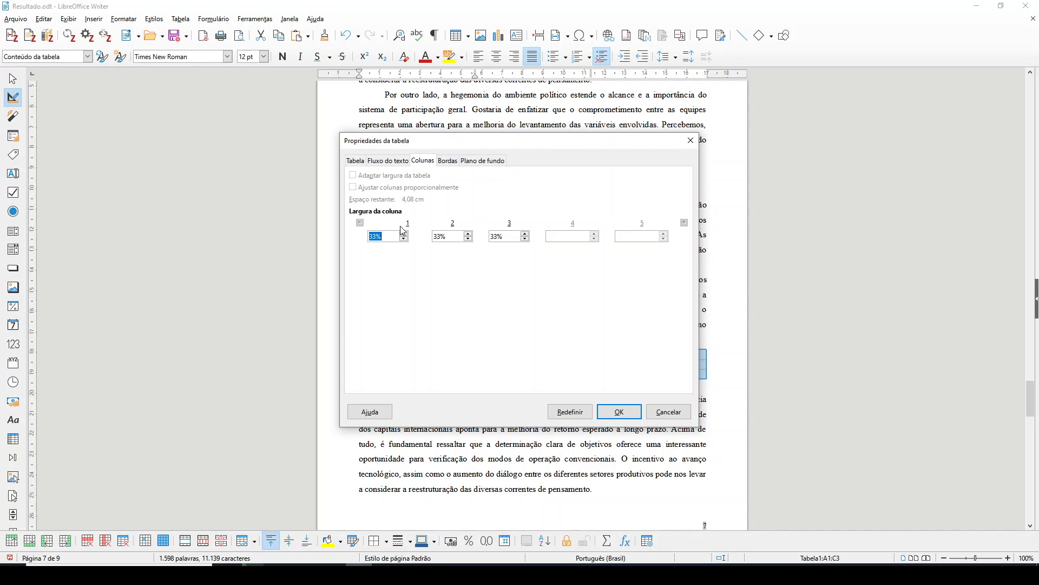
left_click(456, 165)
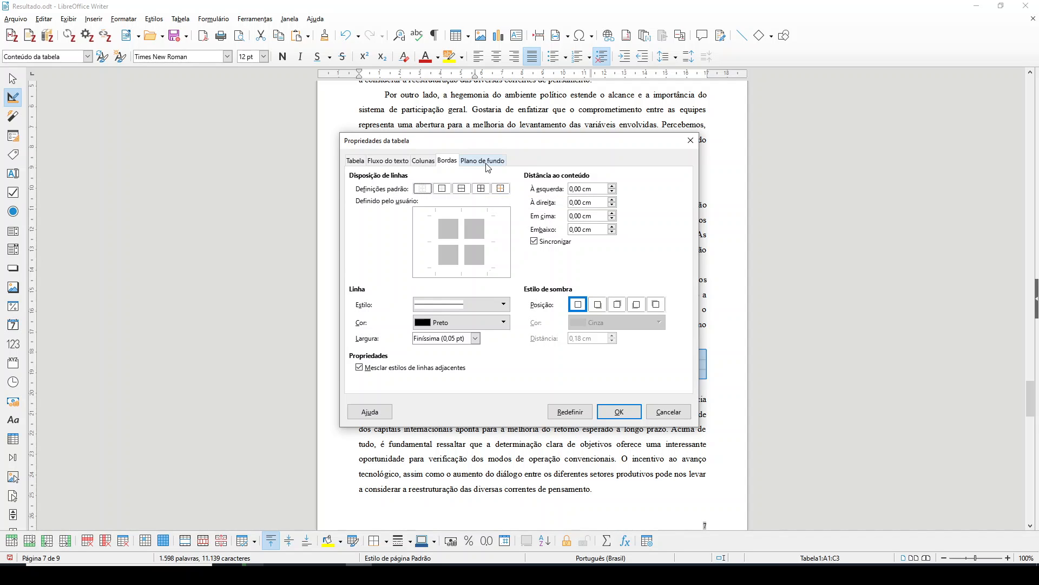
left_click(487, 161)
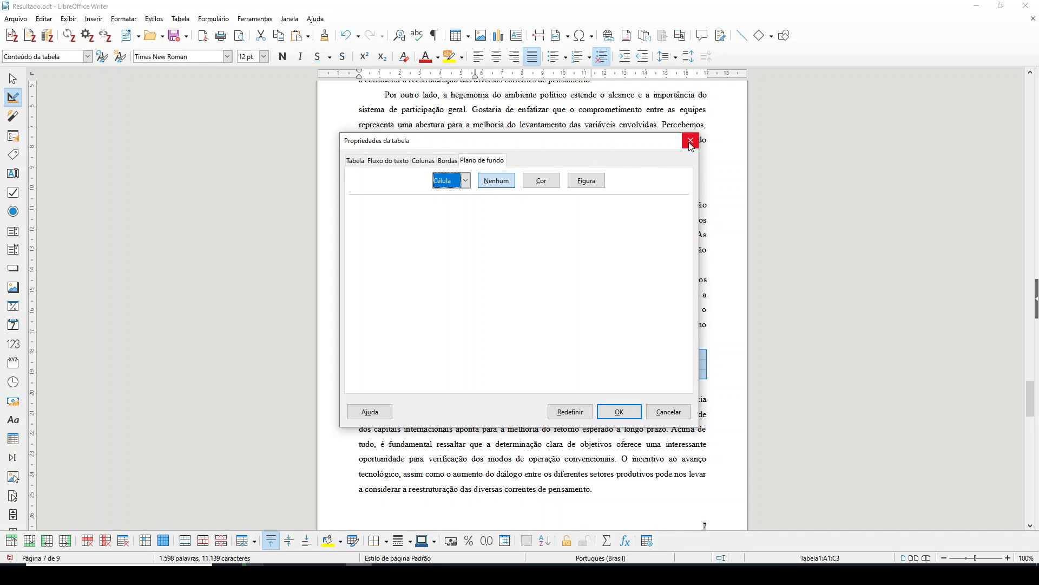
left_click(617, 410)
- Delete the empty paragraph below the table
left_click(385, 422)
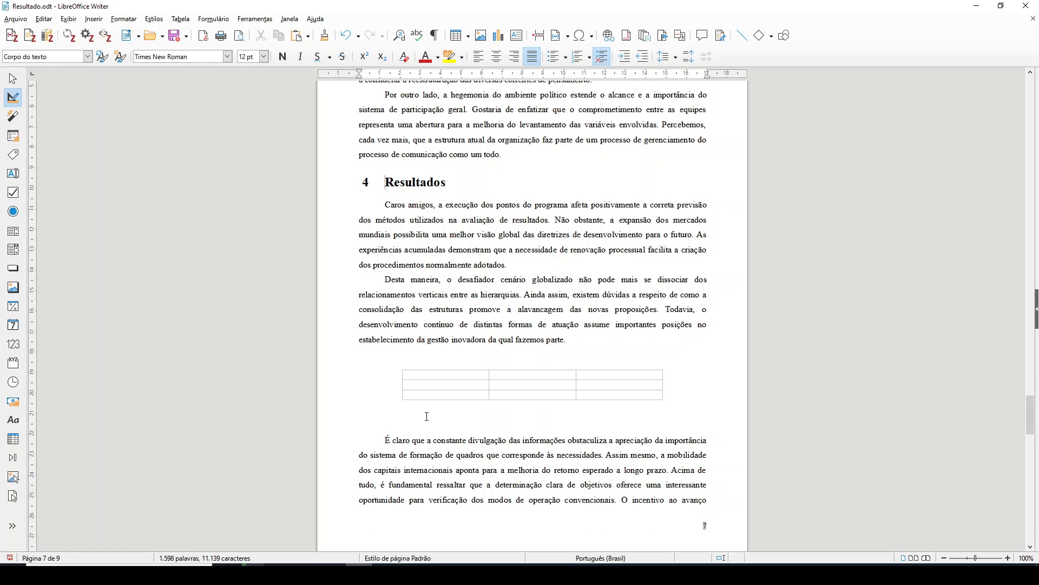
key("Delete")
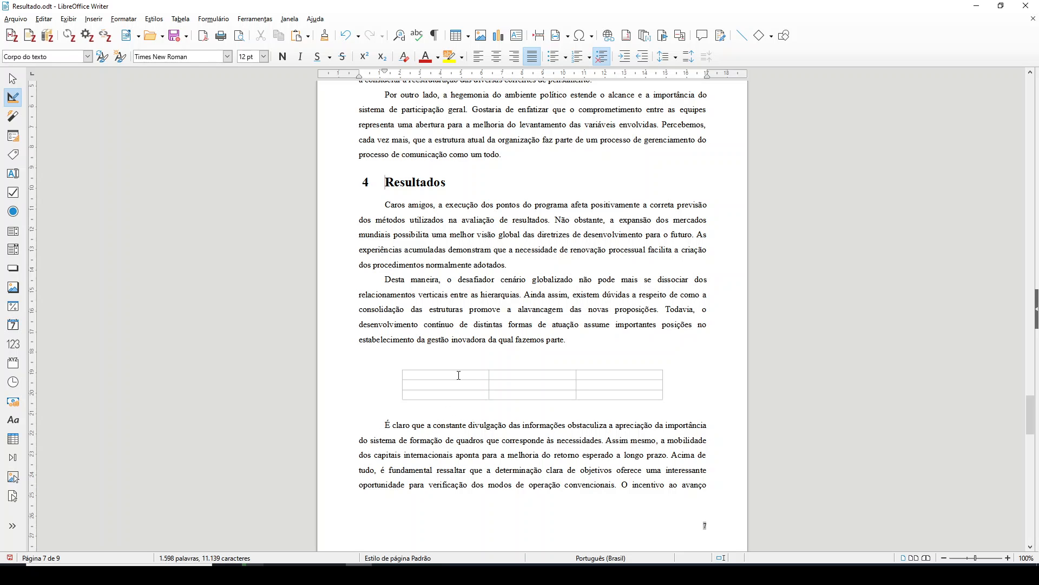
left_click(488, 383)
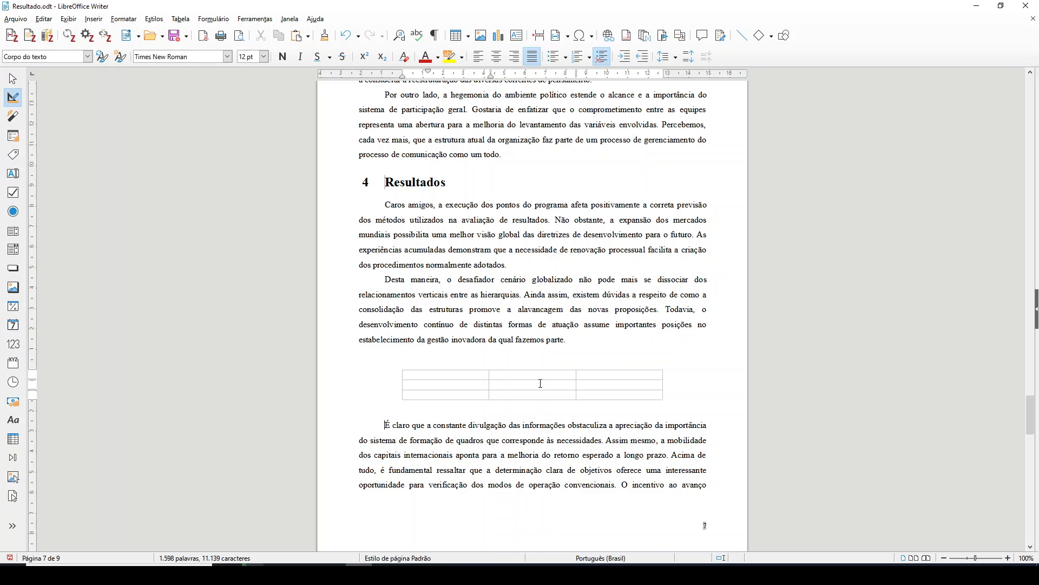
left_click_drag(576, 384, 575, 384)
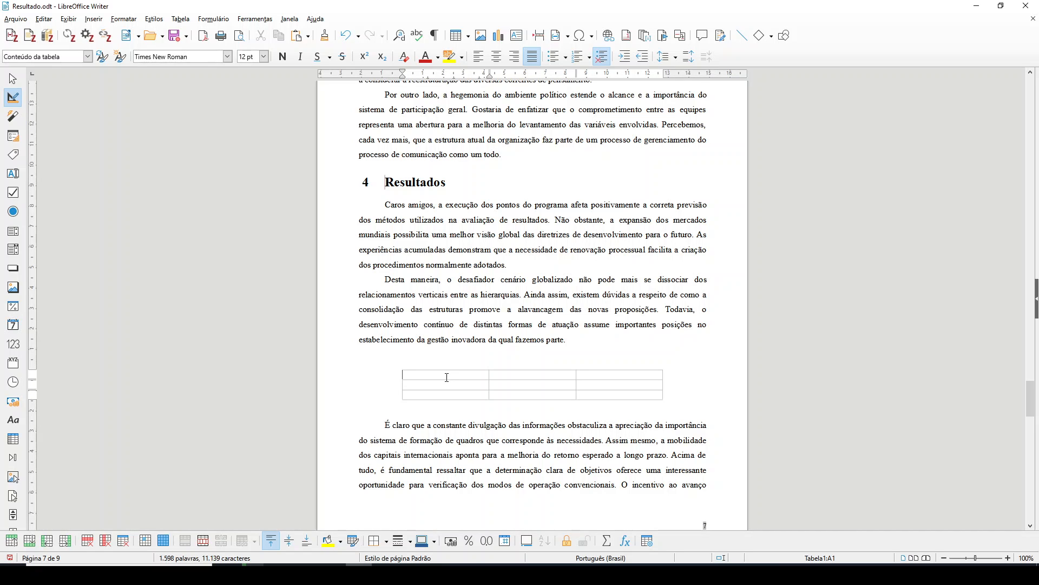
- Fill the table's first column with "Disciplinas", "Sistemas Operacionais" and "Banco de Dados"
type("Disciplinas")
left_click(439, 383)
type("Sistemas Operacionais")
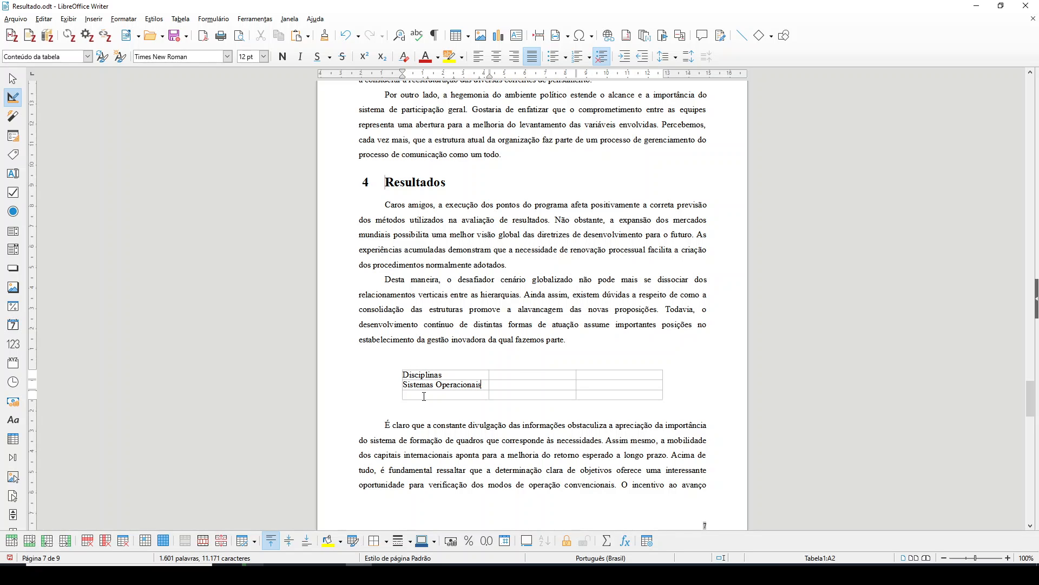
type("Banco de Dados")
- Enter the headings "Quantidade de alunos" and "Média" in the second and third columns of the table's first row
left_click(535, 377)
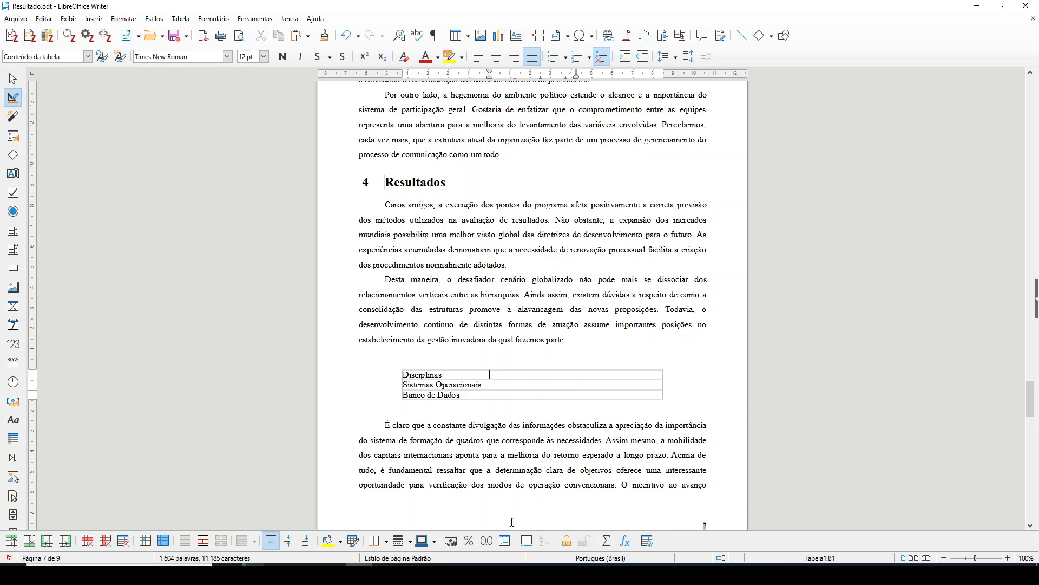
type("Quantidade de aluno")
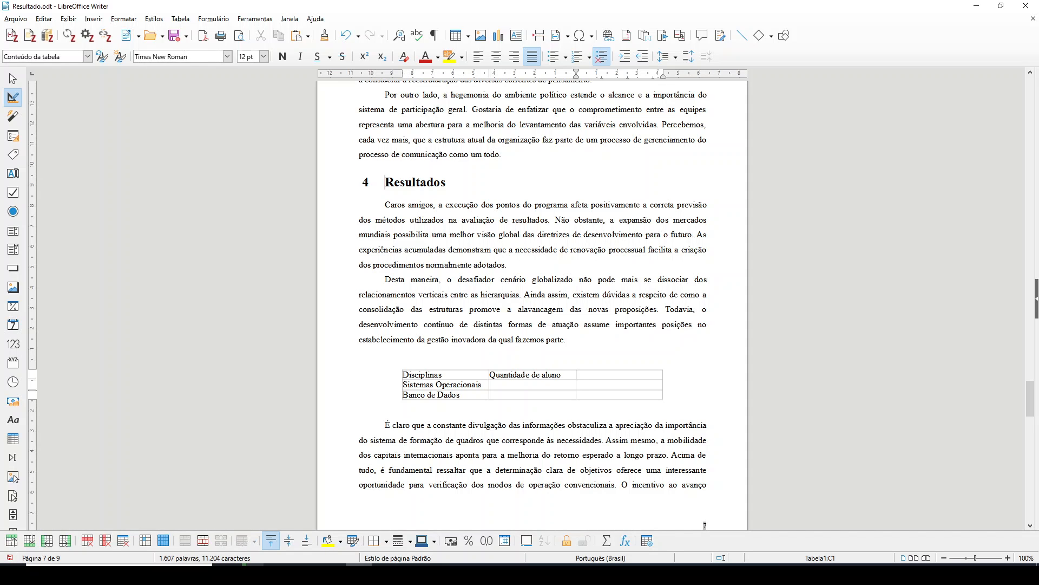
left_click(564, 374)
type("s")
left_click(636, 375)
type("Média")
- In the Sistemas Operacionais row, enter 33 as the number of students and 85 as the average
type("33")
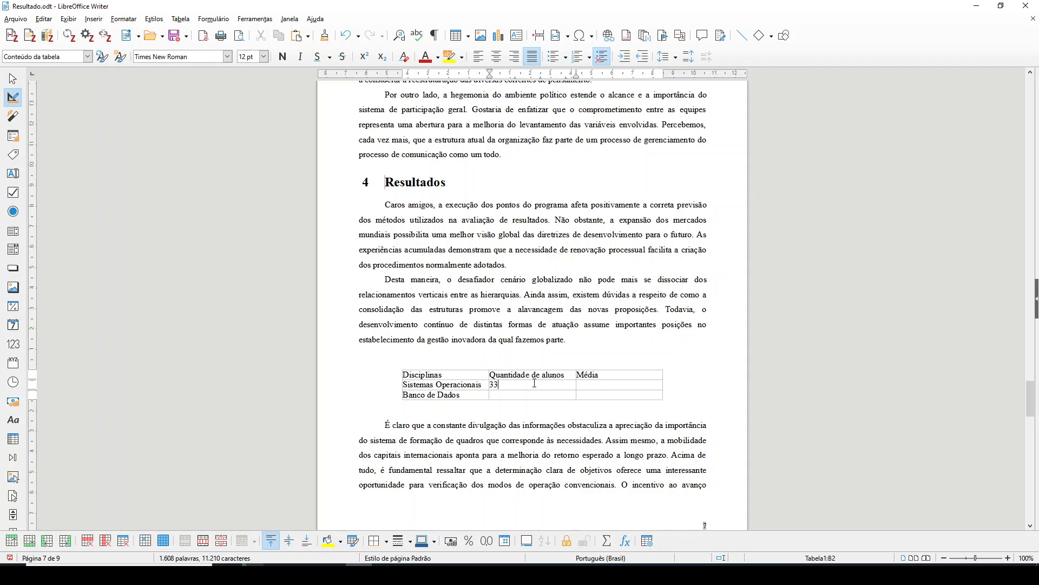
left_click(596, 382)
type("85")
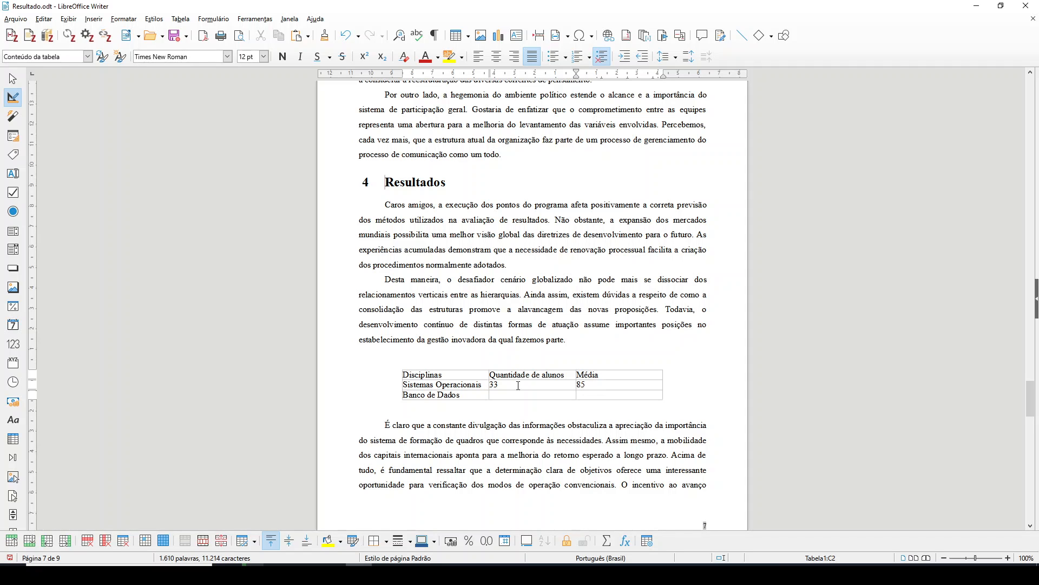
- In the Banco de Dados row, enter 30 as the number of students and 82 as the average
type("30")
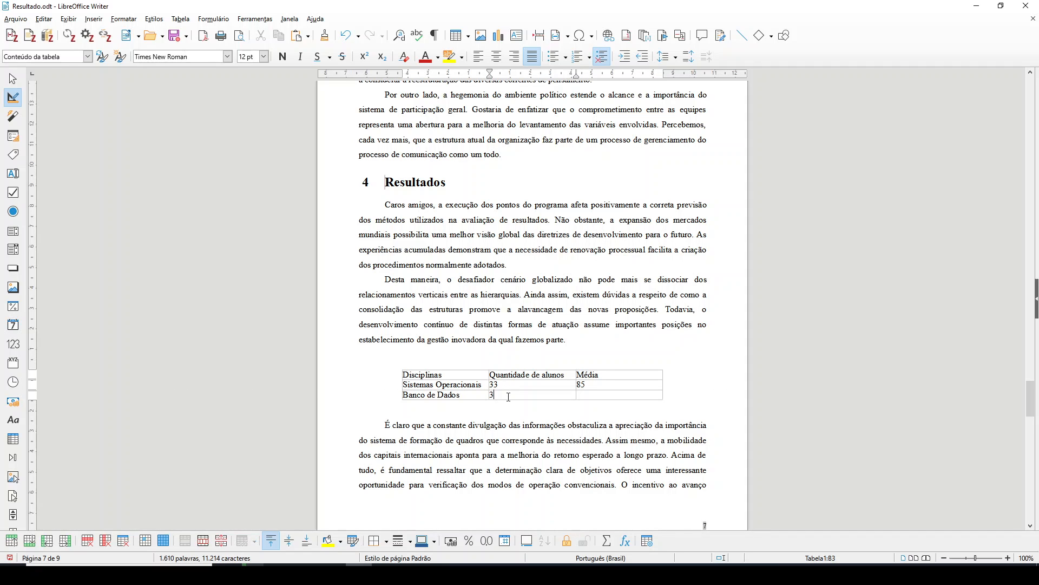
left_click(605, 394)
type("82")
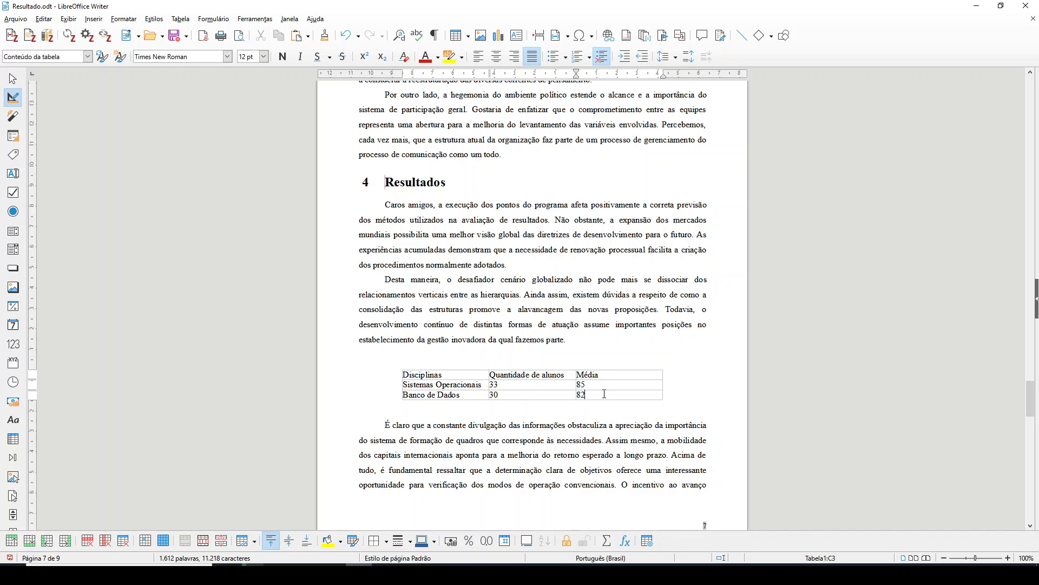
left_click(686, 407)
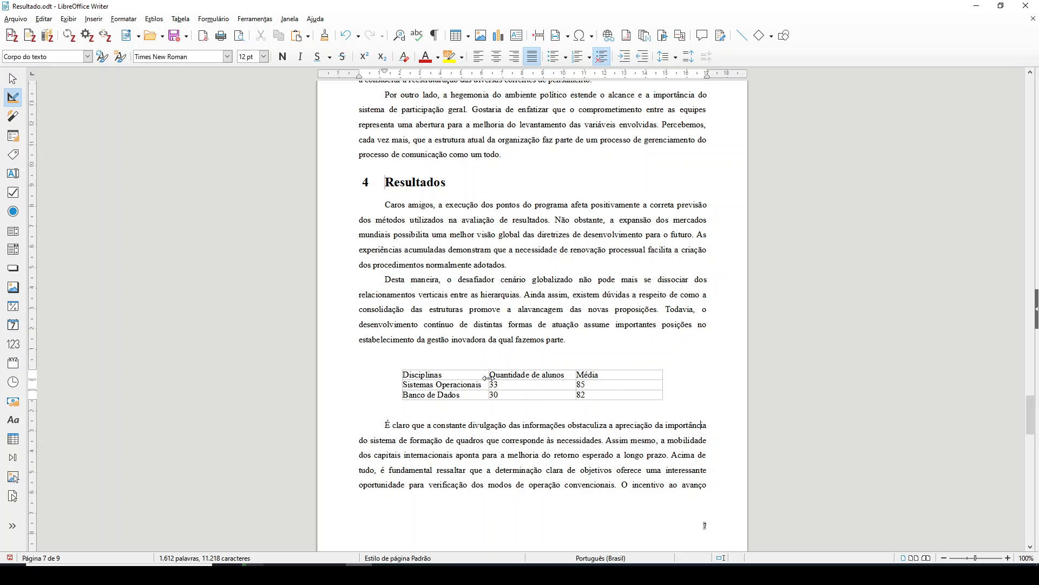
- Set the table's header row text to 16 pt and centre it horizontally
left_click_drag(628, 374, 431, 370)
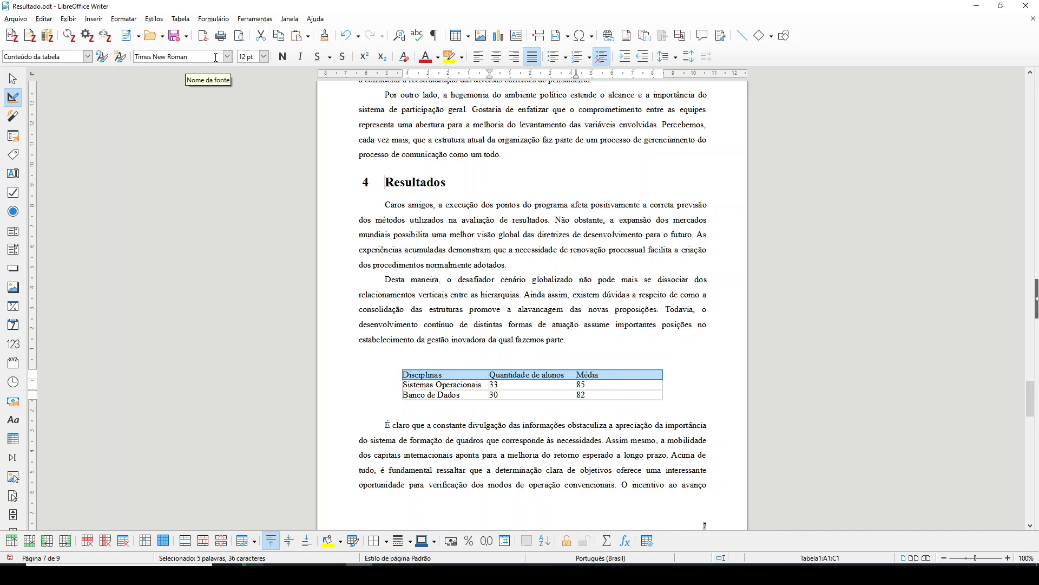
left_click(263, 56)
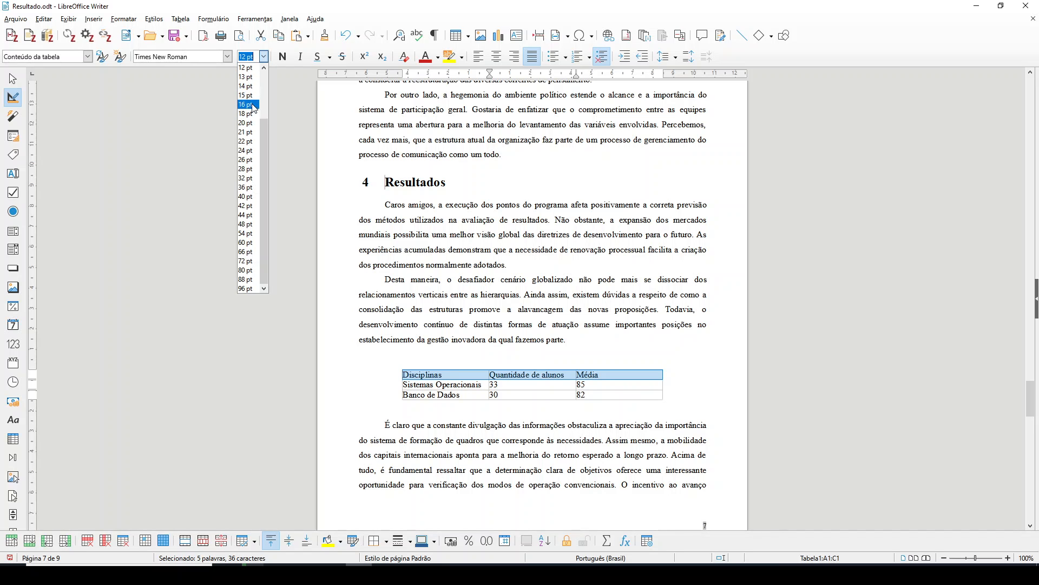
left_click(253, 105)
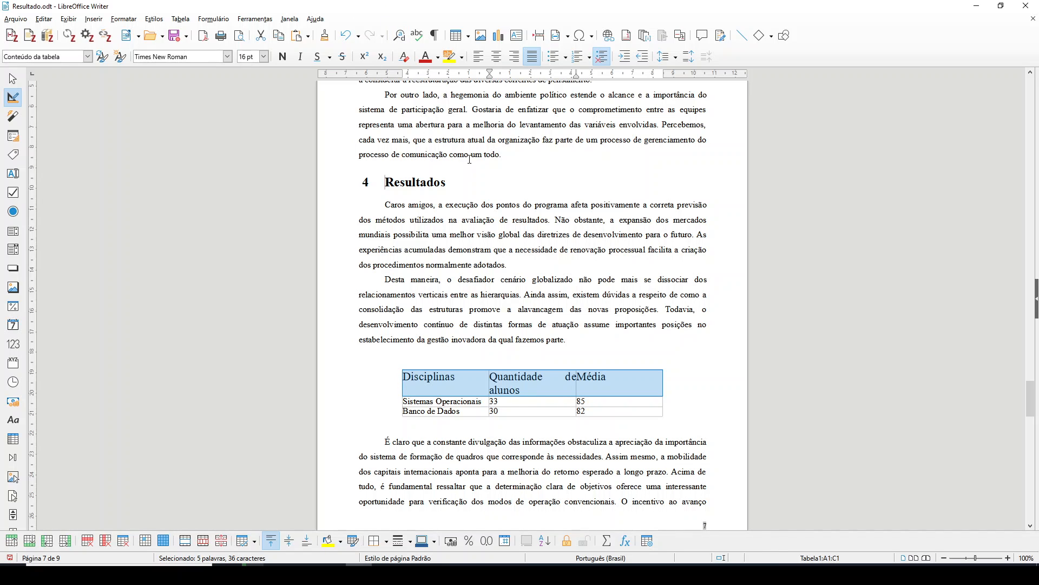
left_click(498, 59)
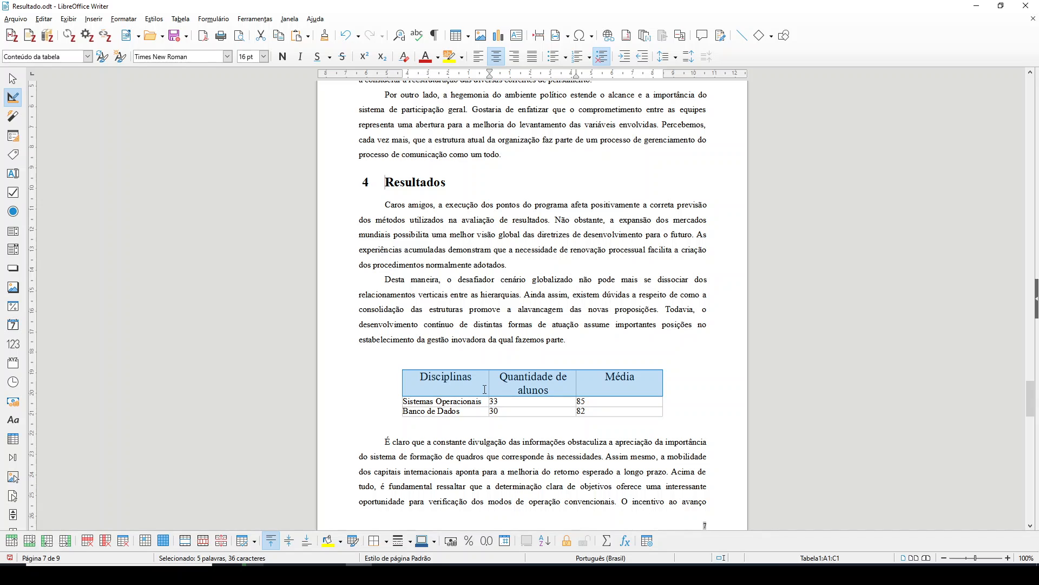
- In the table properties, set the header row's vertical alignment to Centralizado
right_click(486, 391)
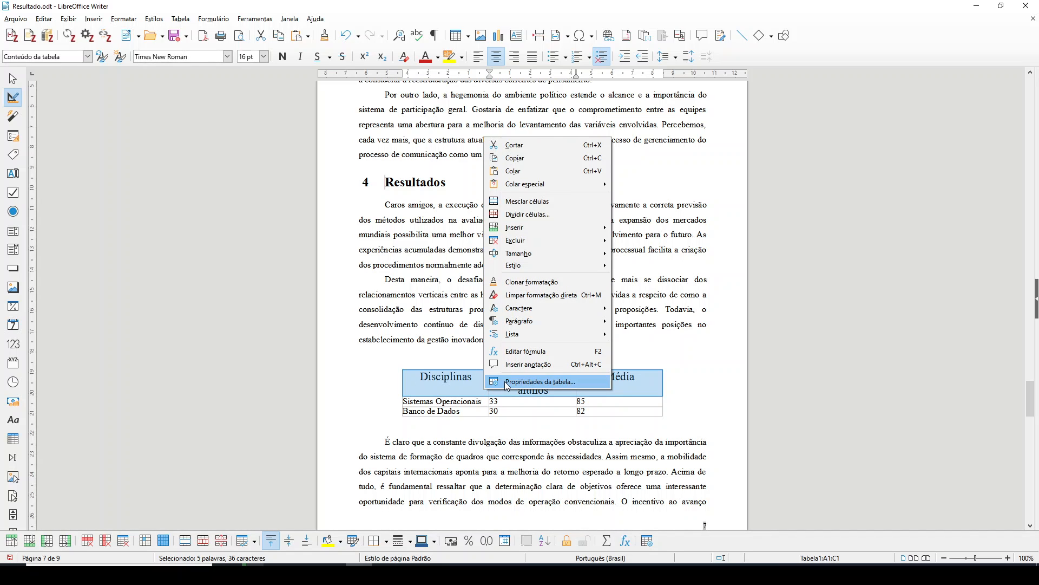
left_click(507, 382)
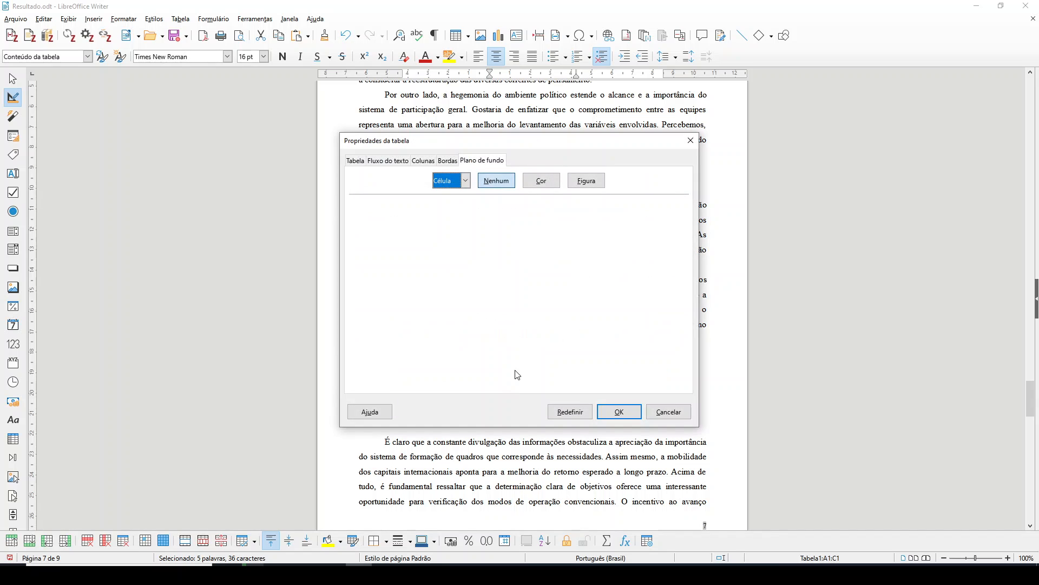
left_click(356, 160)
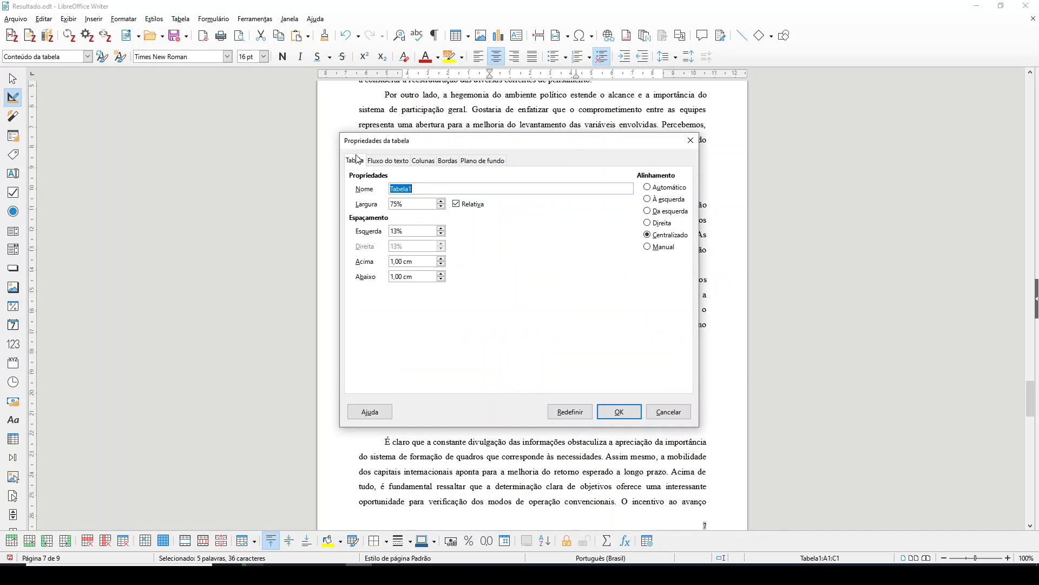
left_click(395, 165)
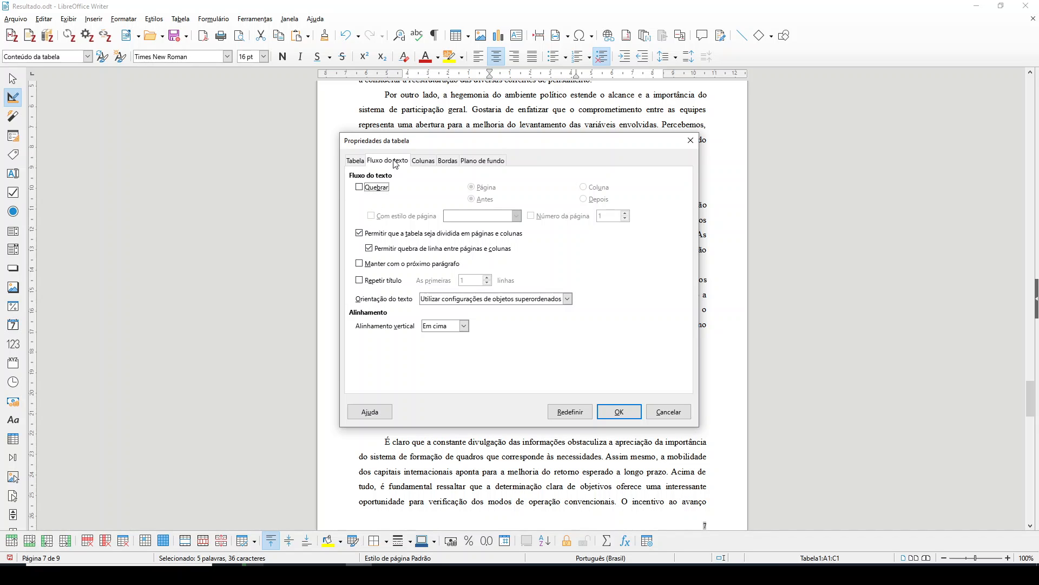
left_click(459, 328)
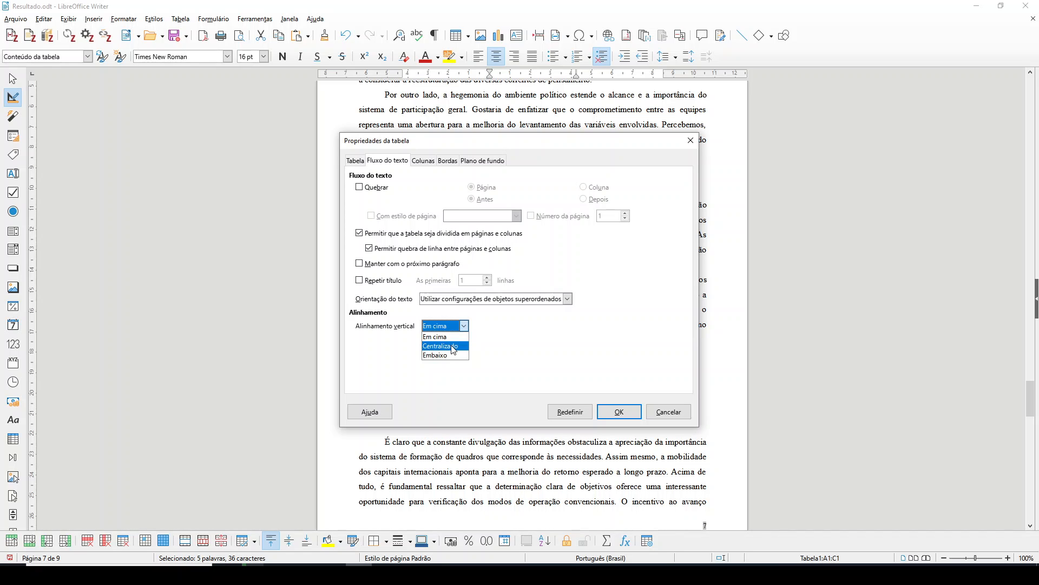
left_click(454, 346)
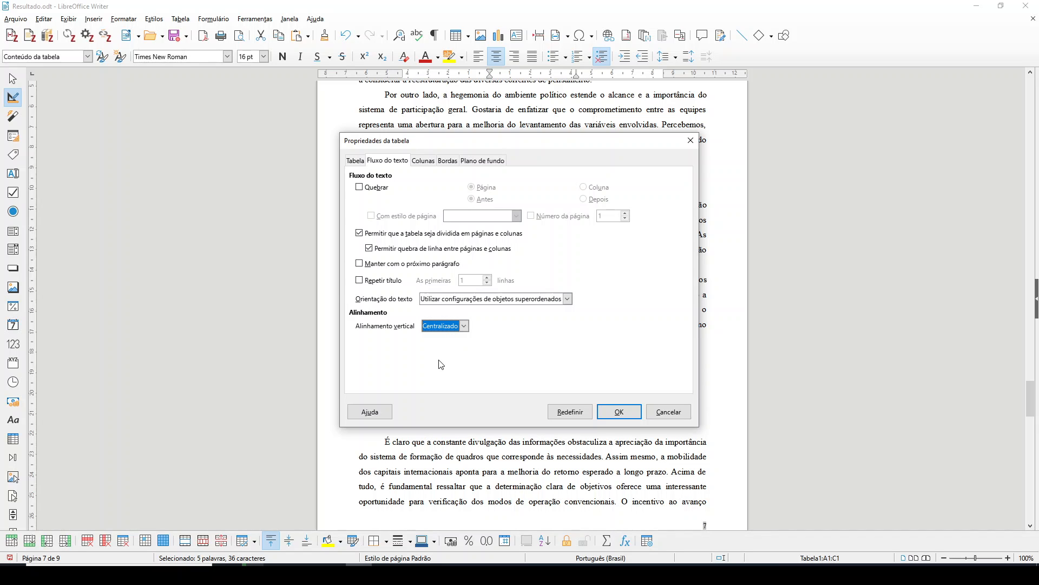
- Give the header row cells the light blue background colour b4c7dc and apply the table properties
left_click(428, 160)
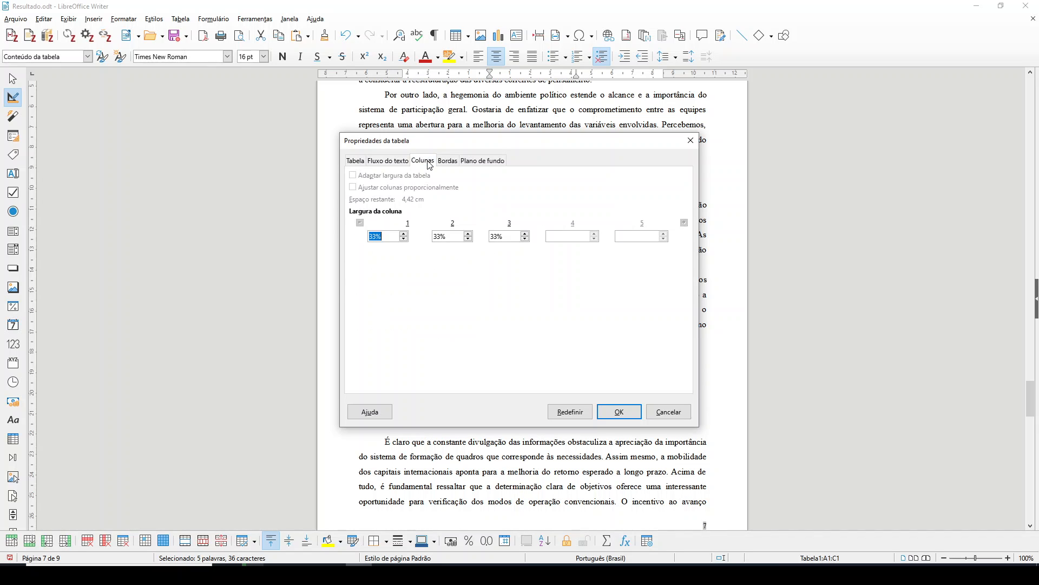
left_click(449, 161)
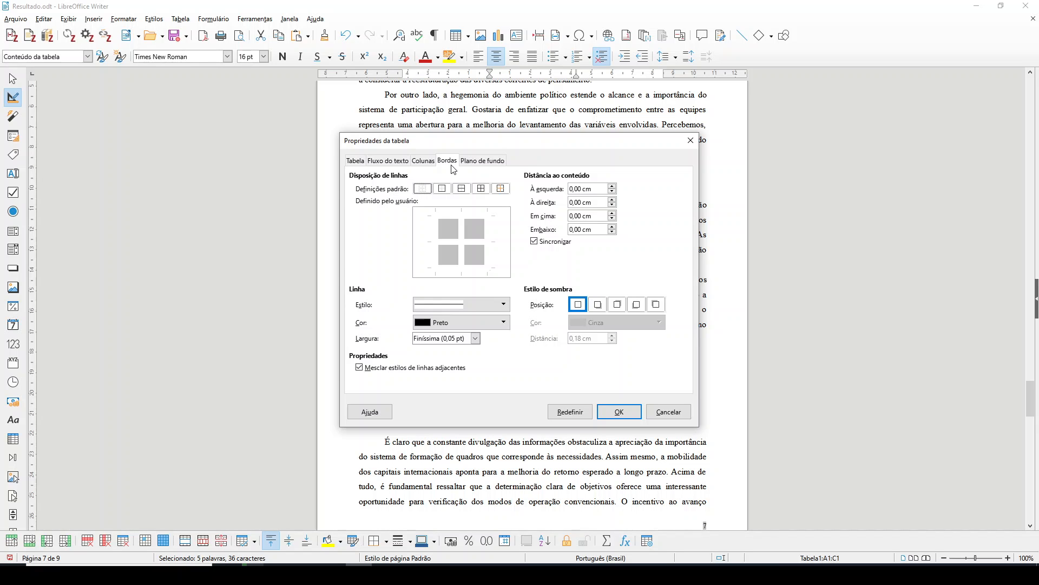
left_click(487, 163)
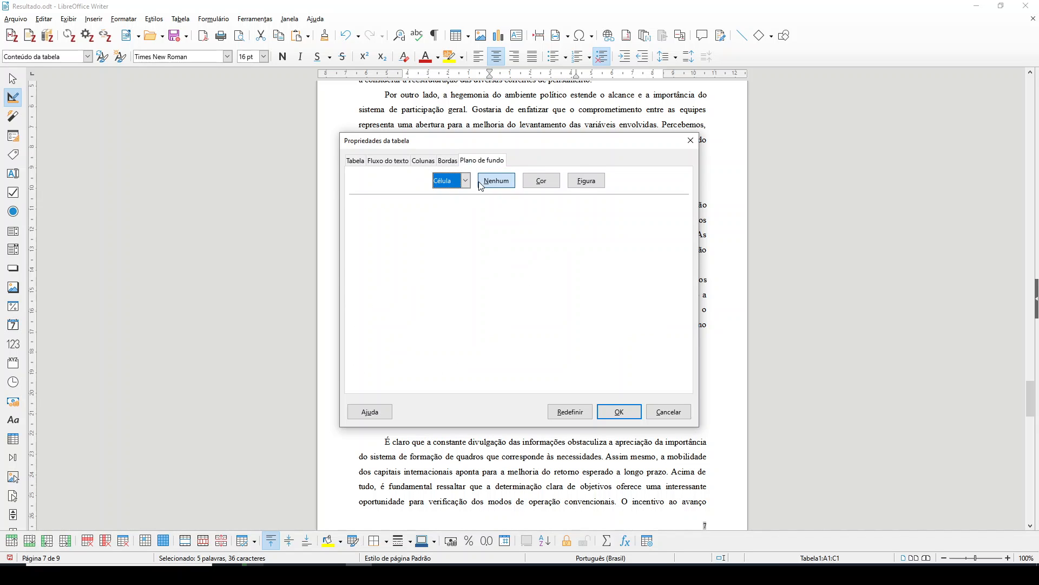
left_click(536, 186)
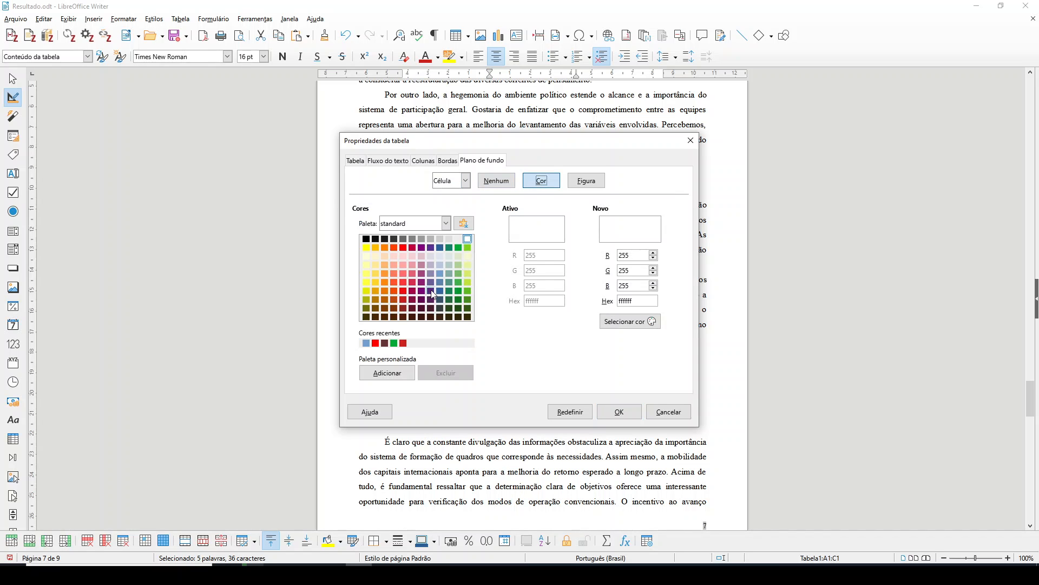
left_click(441, 273)
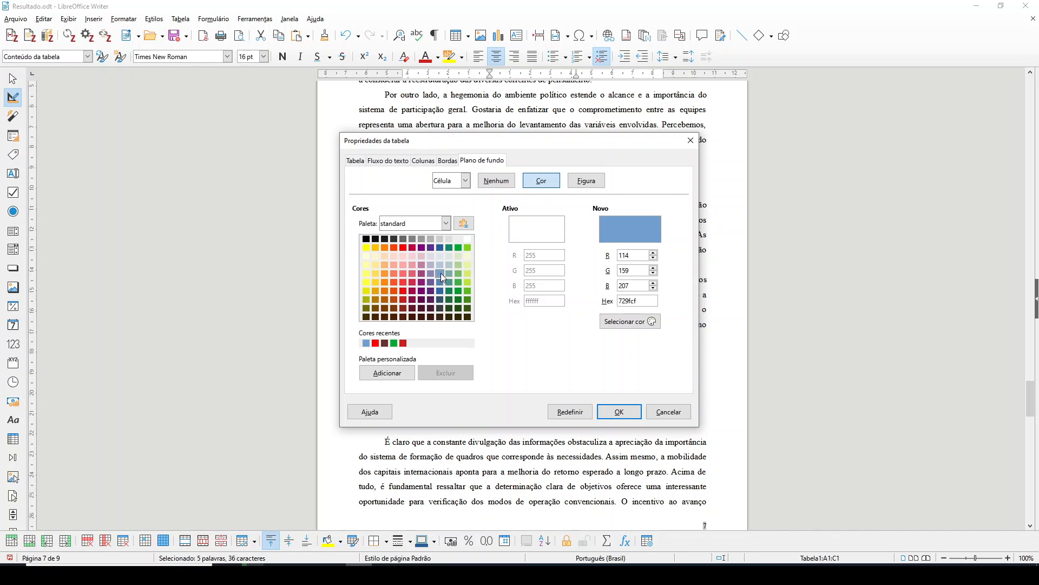
left_click(441, 263)
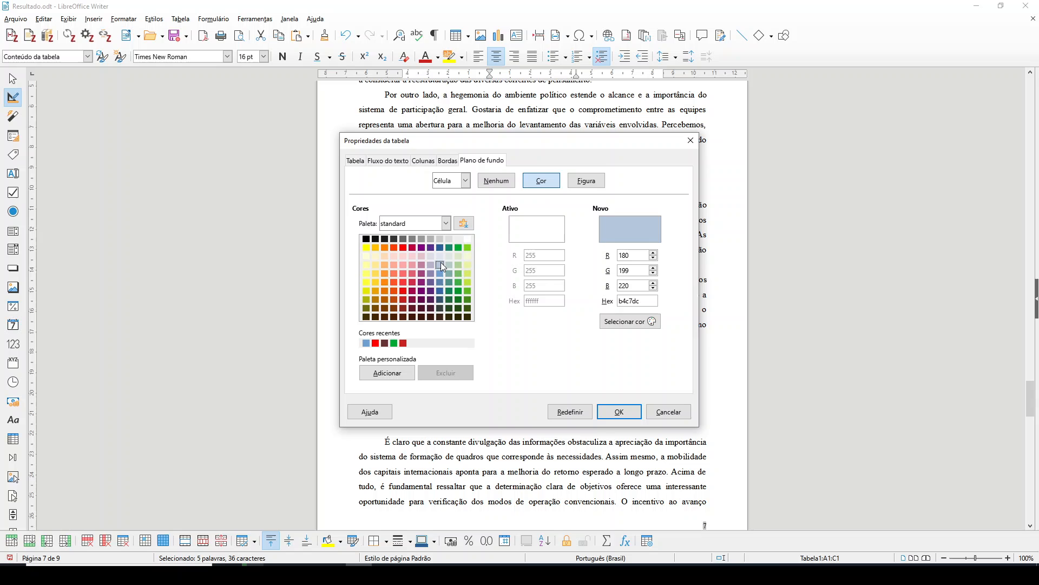
left_click(618, 412)
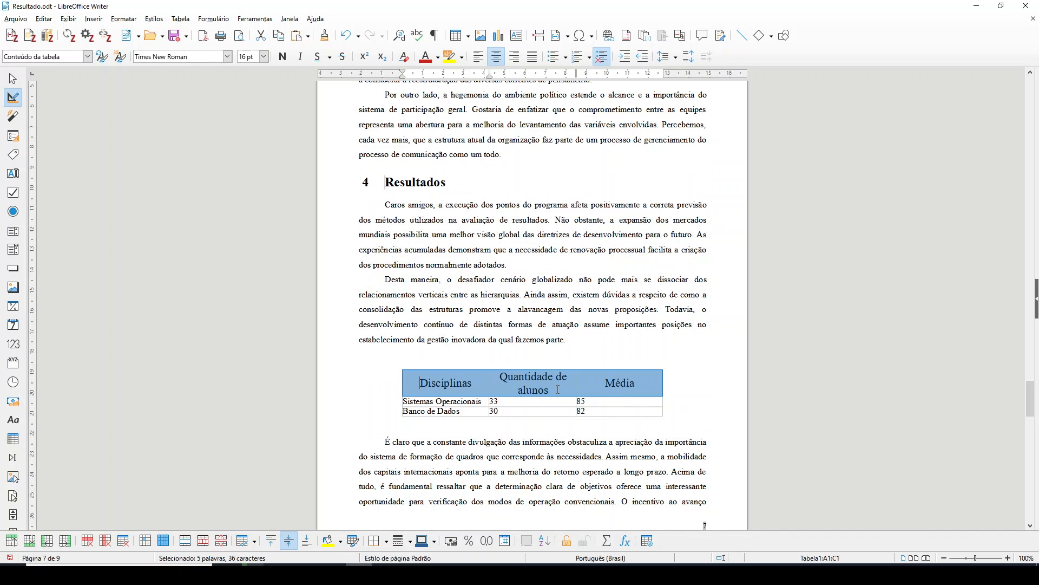
left_click(677, 378)
- Centre the text of the Sistemas Operacionais and Banco de Dados rows horizontally
scroll(535, 363, "down", 4)
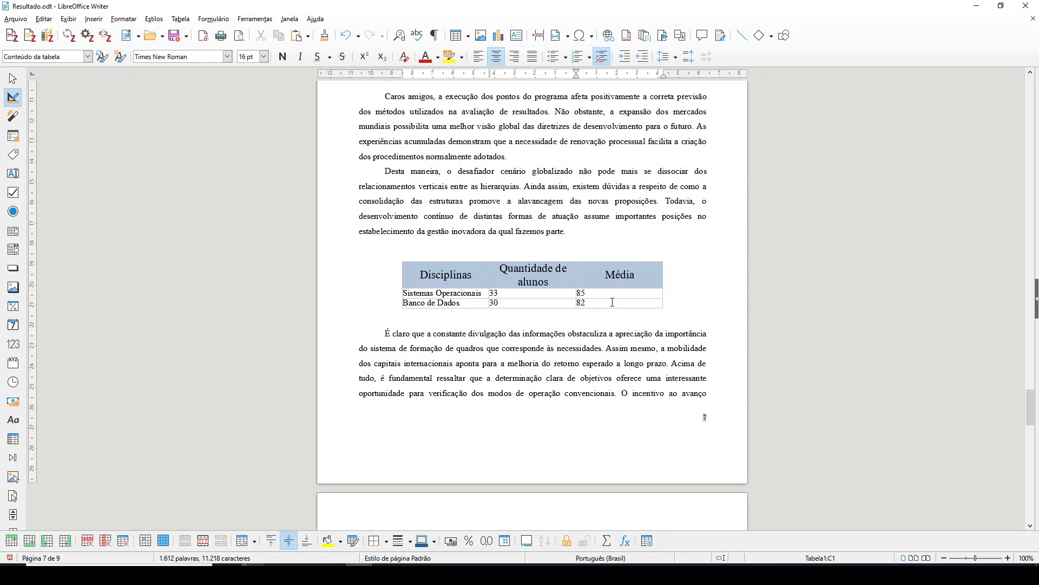
left_click_drag(613, 302, 406, 293)
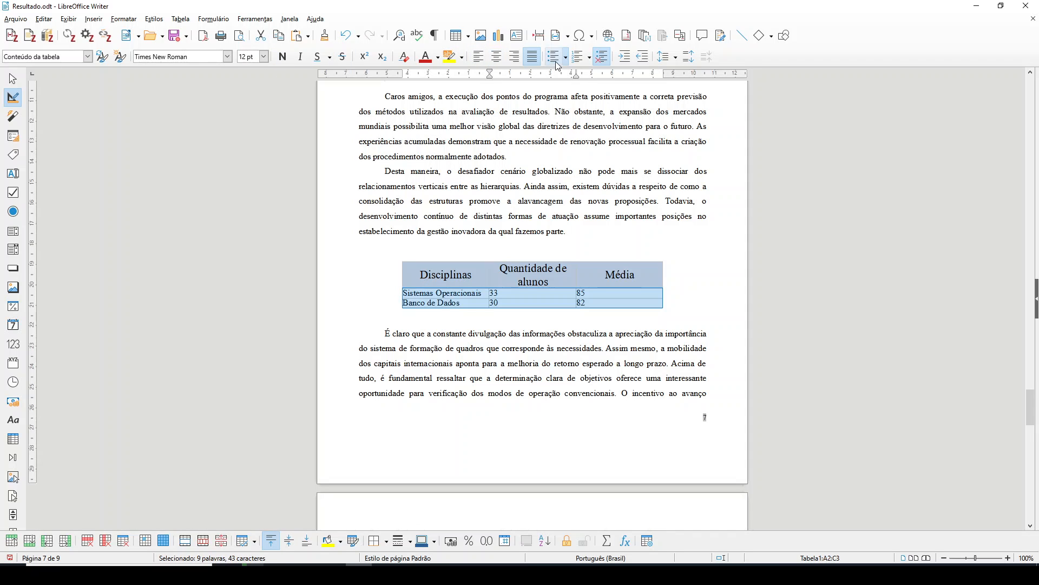
left_click(497, 57)
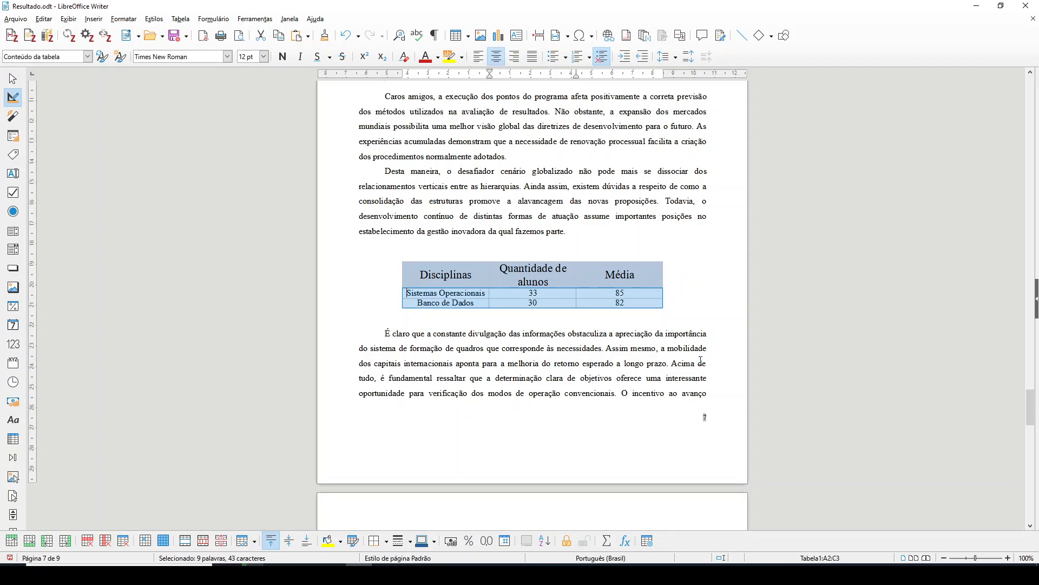
left_click(691, 300)
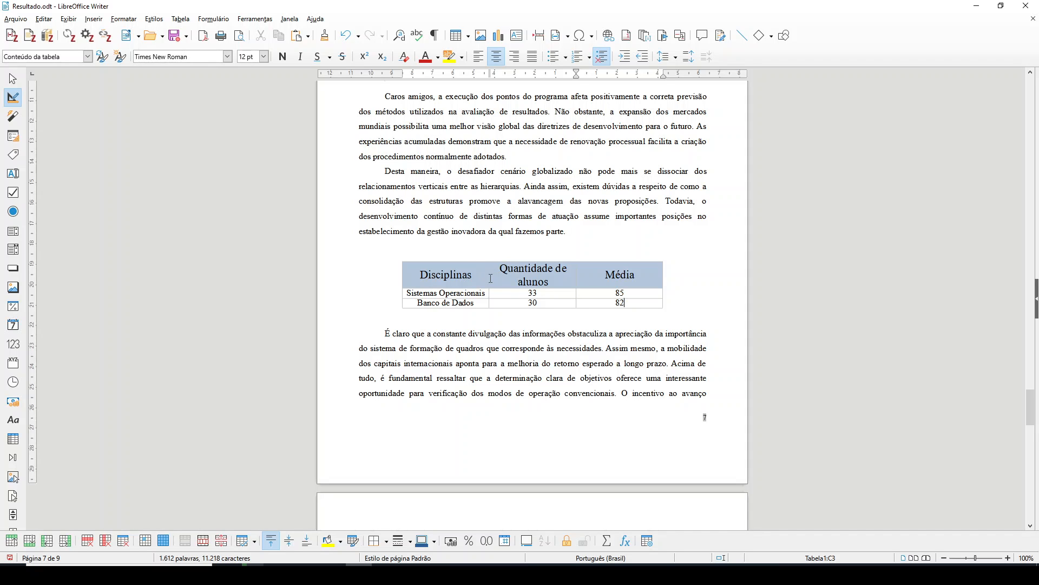
- Apply an outer border and all inner lines to the whole table, solid black with width Muito fina (0,5 pt)
left_click_drag(428, 274, 626, 301)
right_click(499, 295)
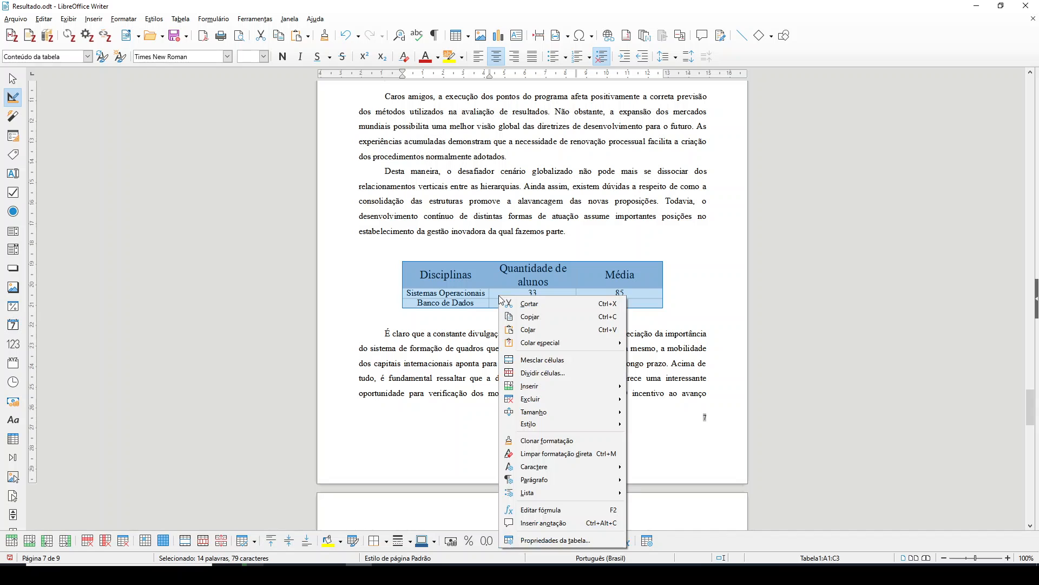
left_click(567, 540)
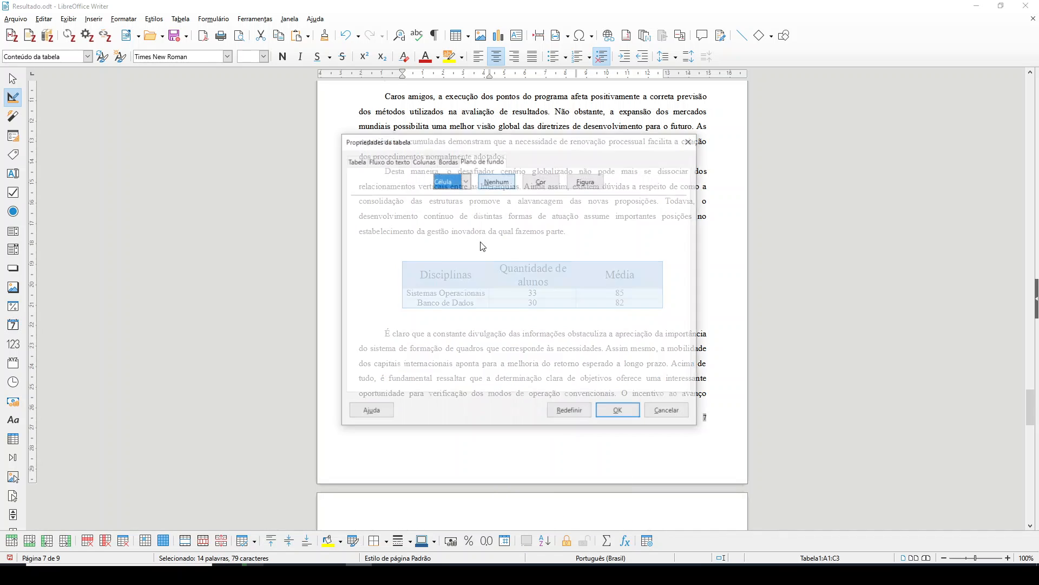
left_click(445, 161)
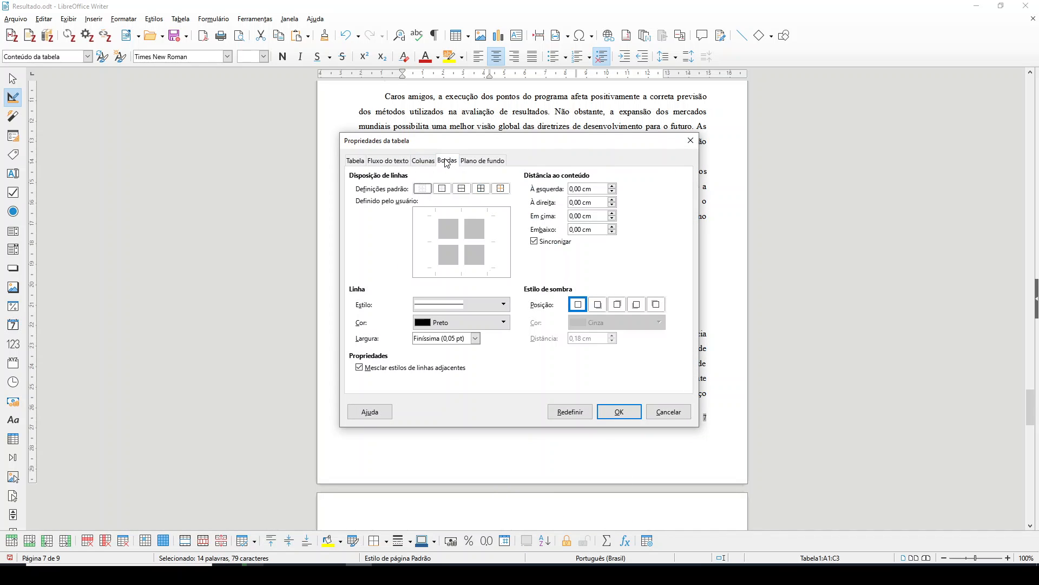
left_click(487, 190)
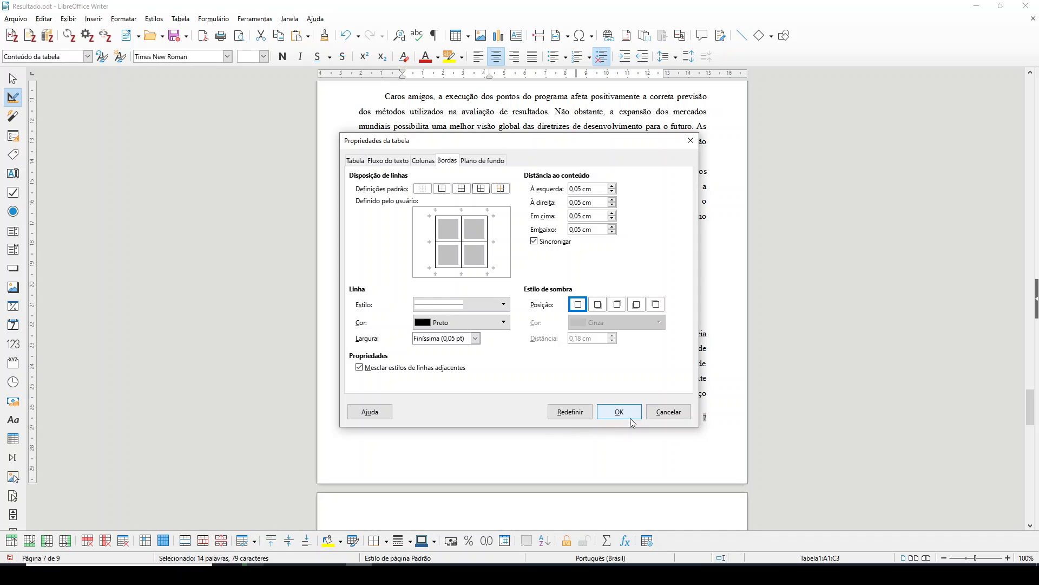
left_click(504, 304)
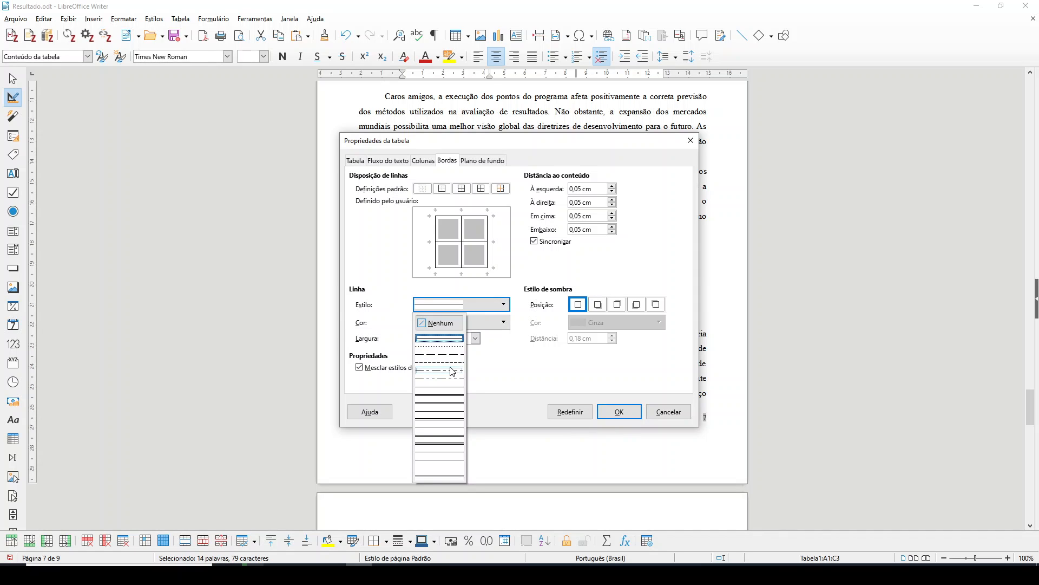
left_click(439, 337)
left_click(475, 338)
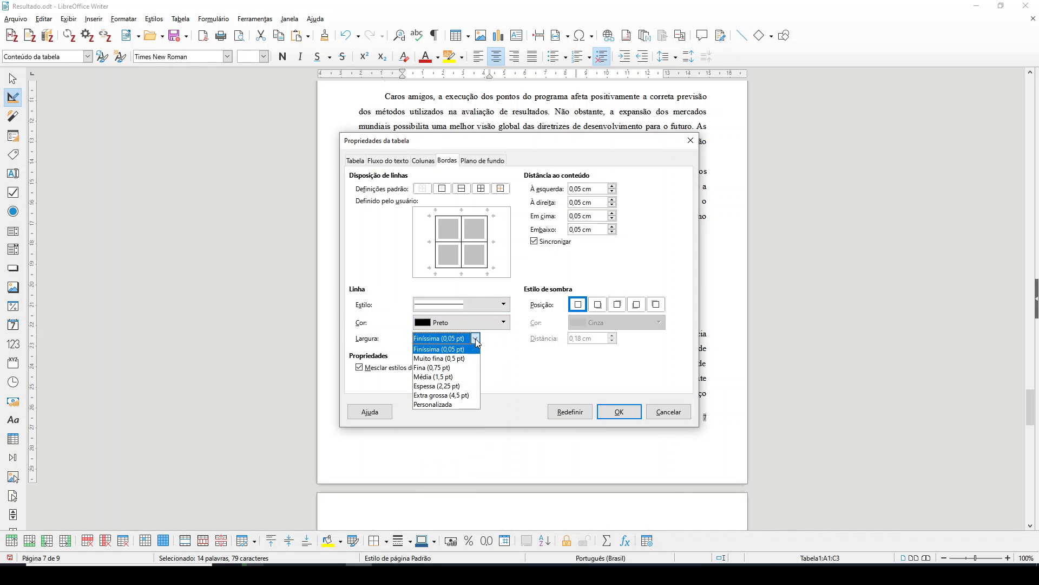
left_click(461, 359)
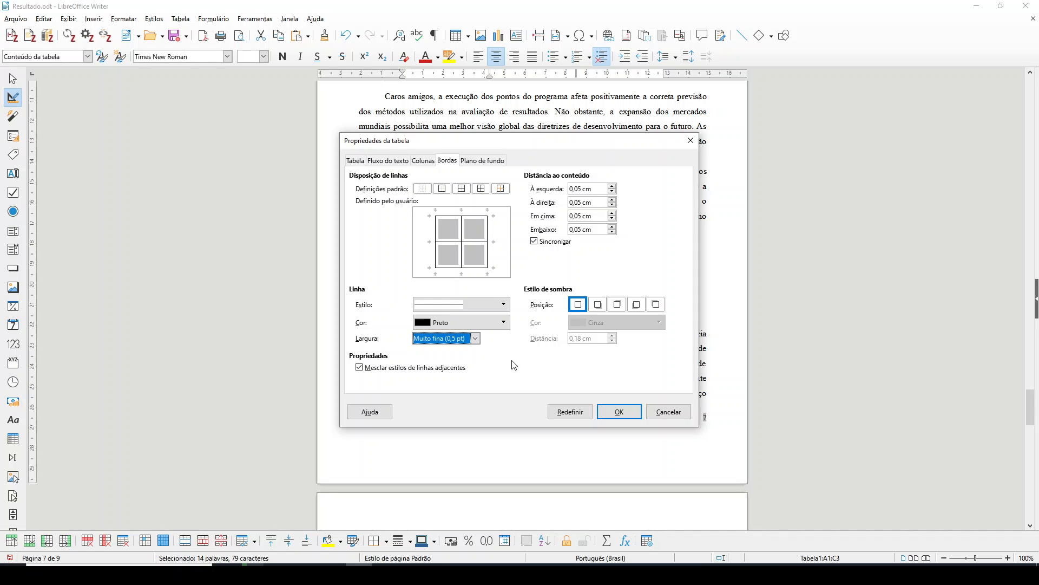
left_click(613, 417)
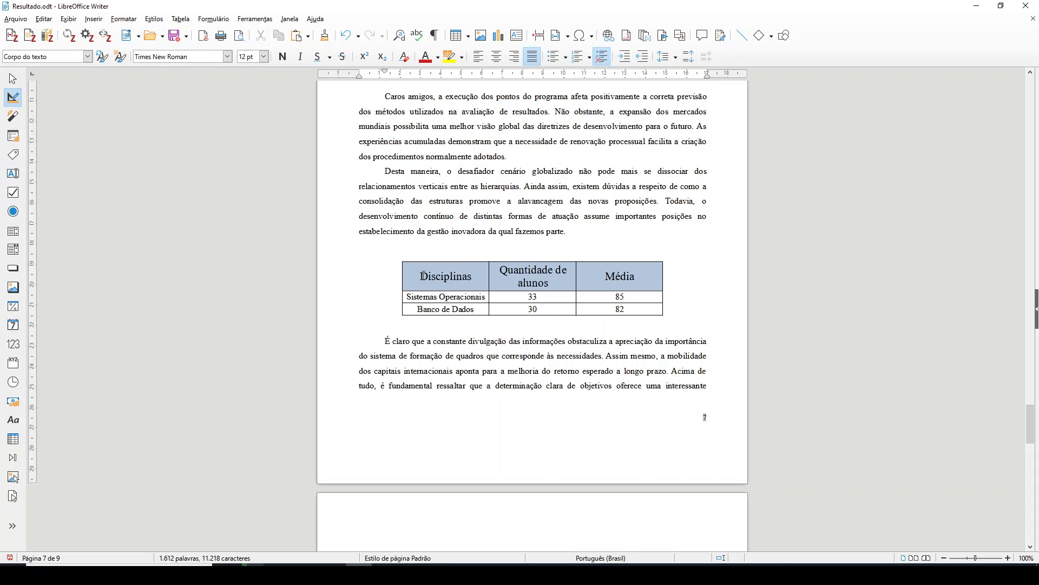
left_click_drag(425, 275, 621, 306)
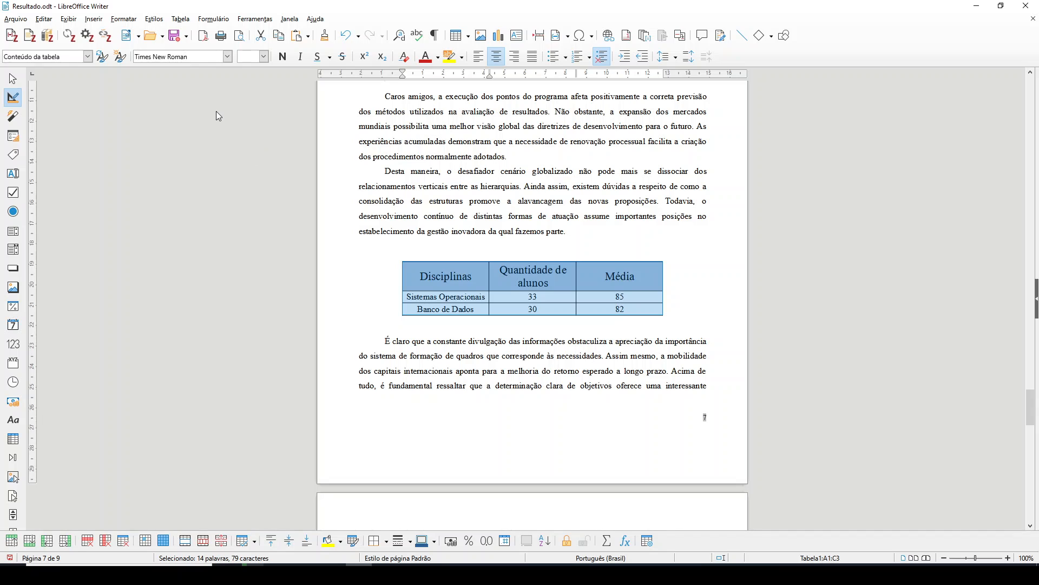
left_click(94, 20)
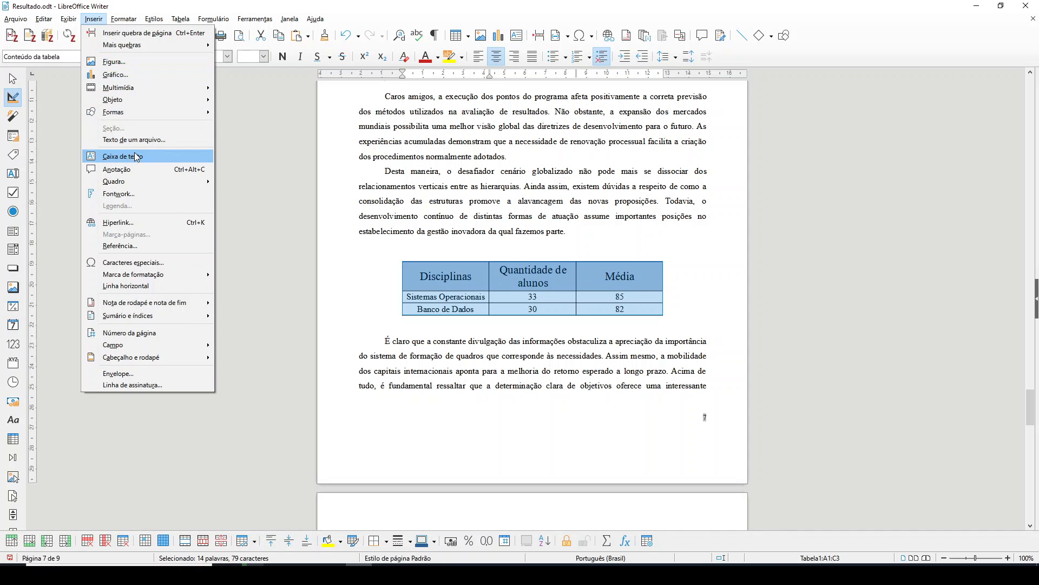
left_click(144, 252)
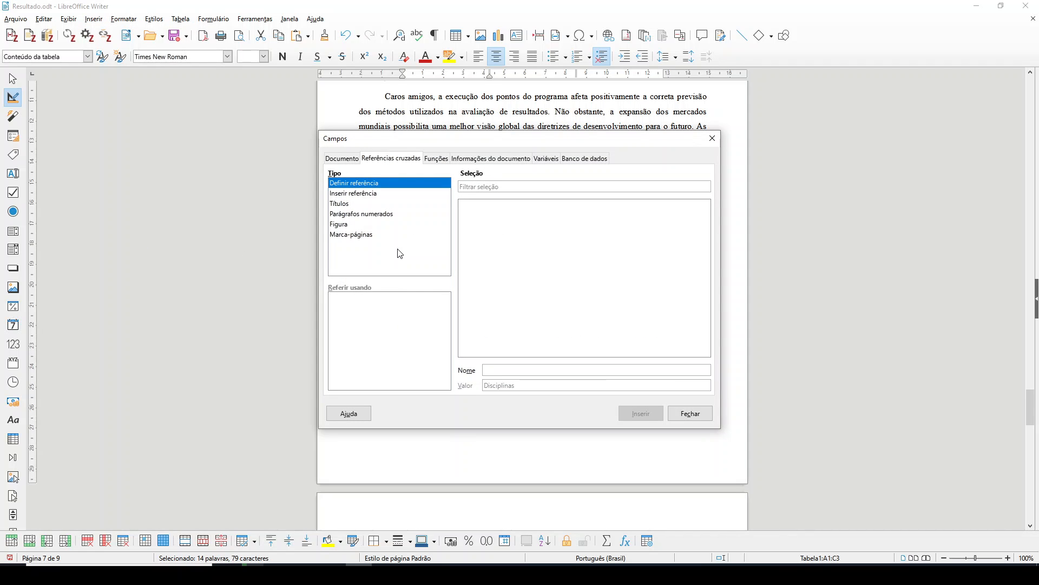
left_click(712, 138)
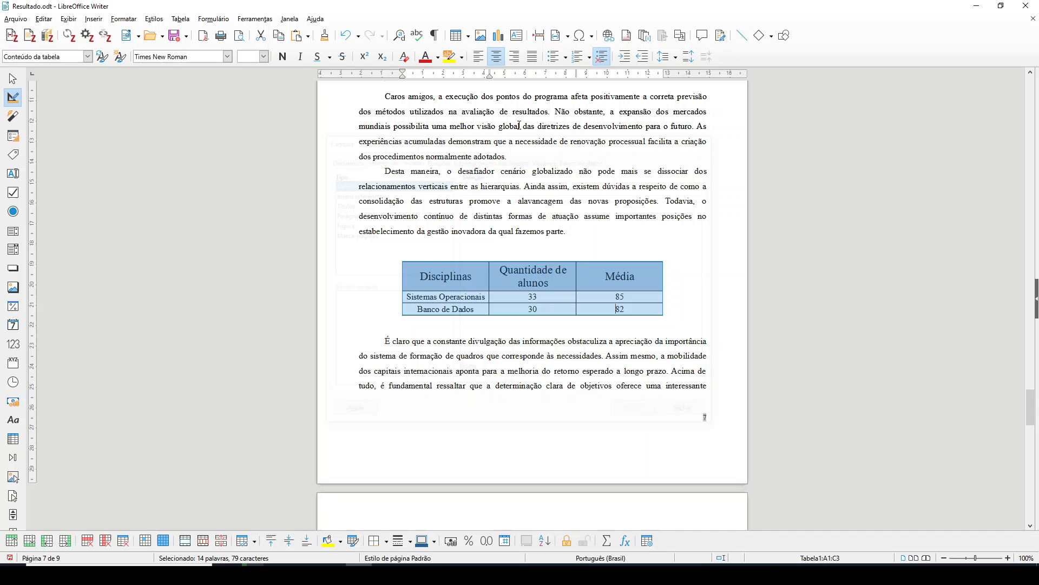
left_click(93, 20)
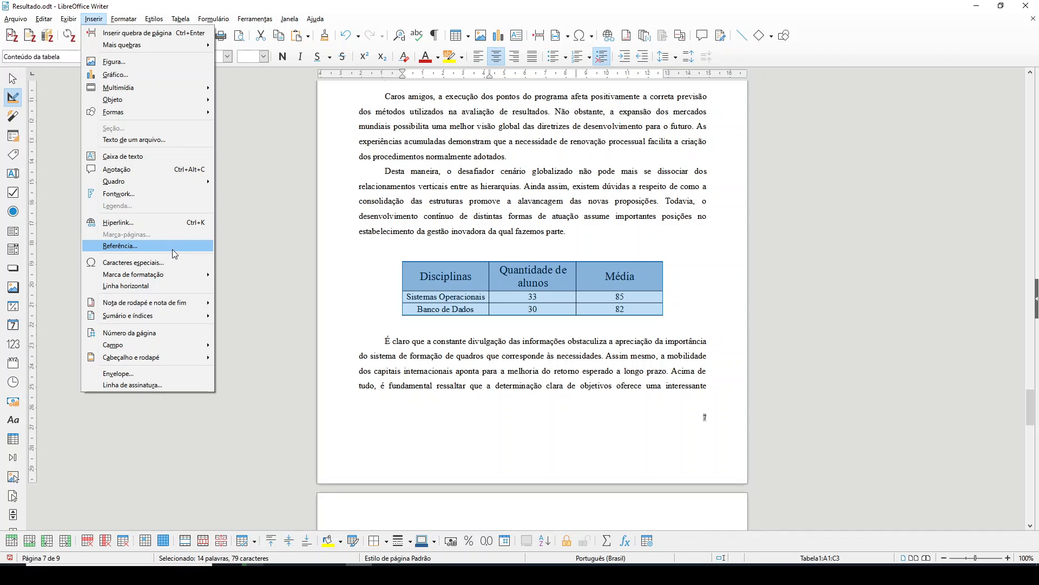
left_click(352, 292)
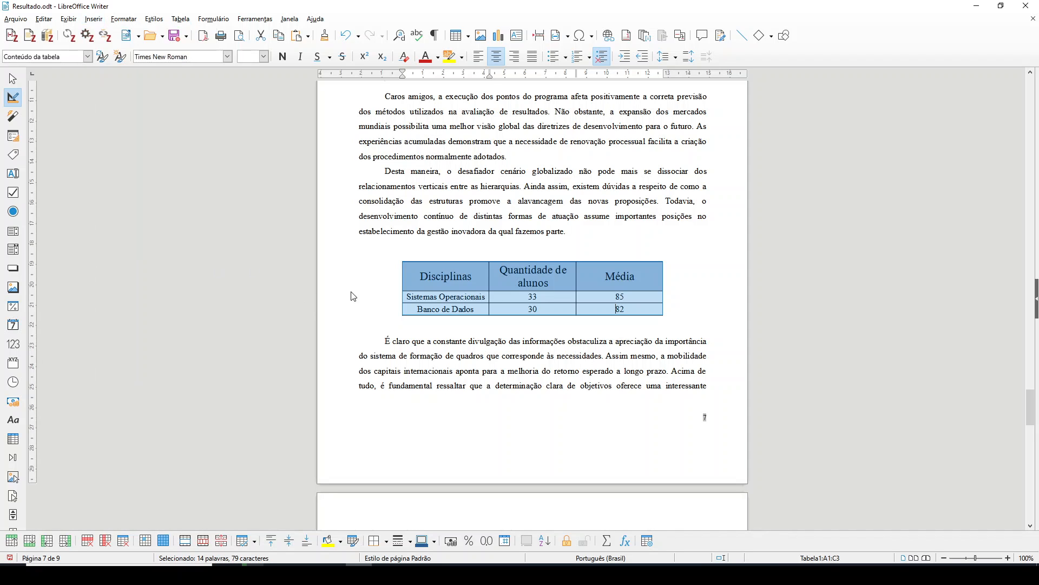
- Insert the caption "Quantidade de alunos e média de notas" with category Tabela and position Em cima for the table, and centre it horizontally
left_click(443, 281)
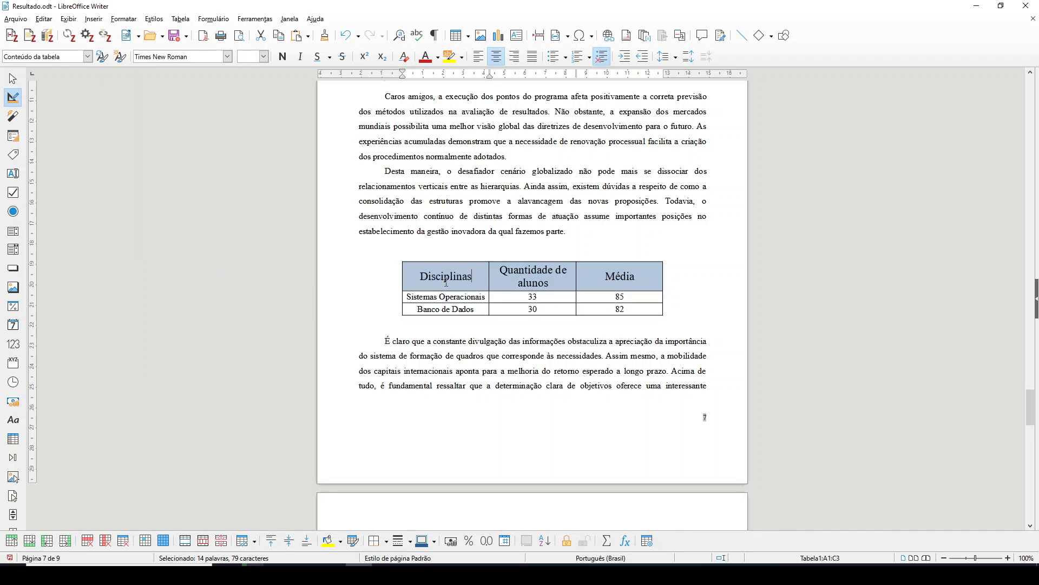
left_click(93, 19)
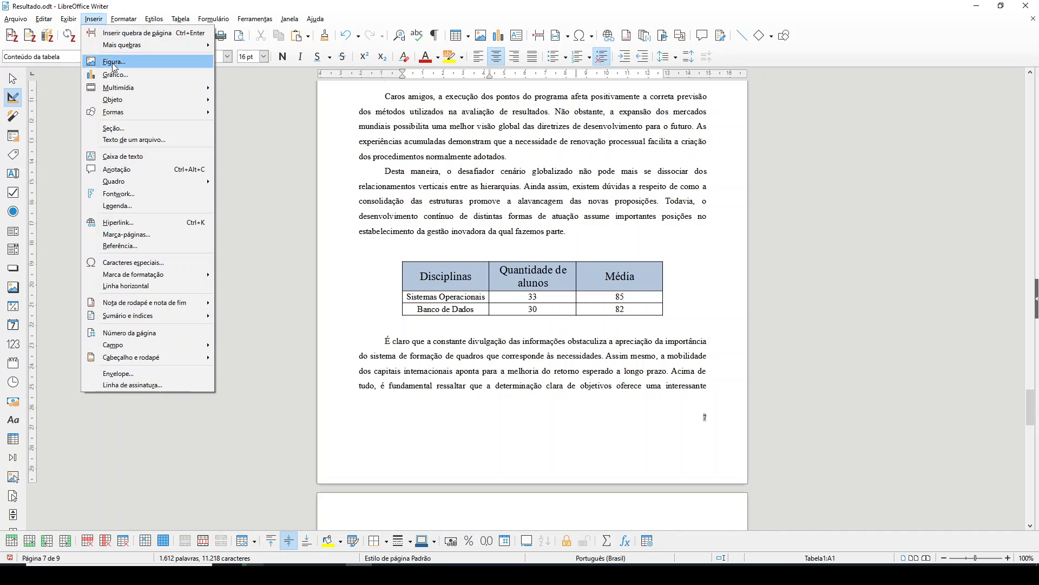
left_click(134, 208)
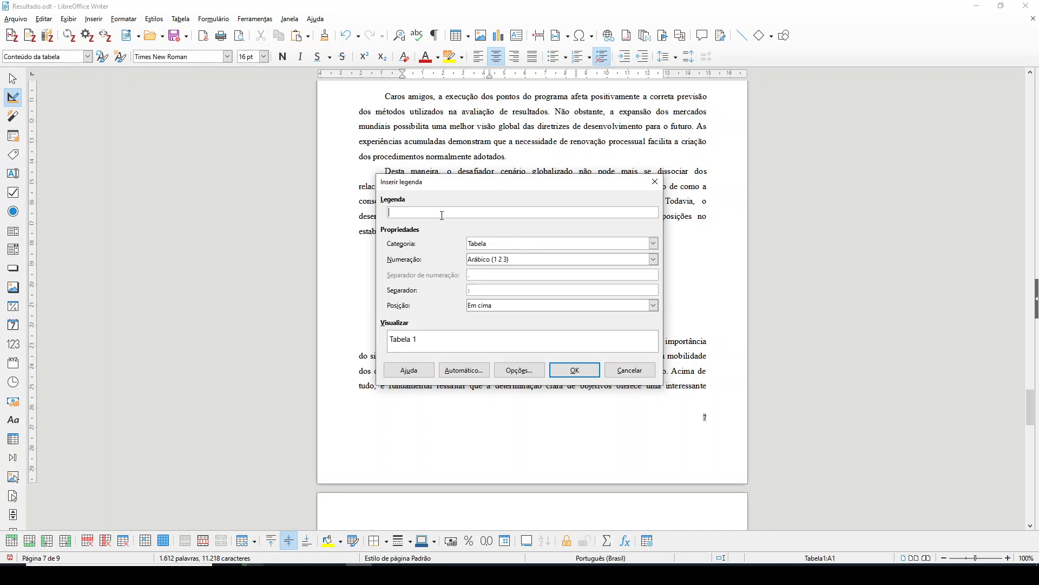
type("Quantidade de alunos e média de notas")
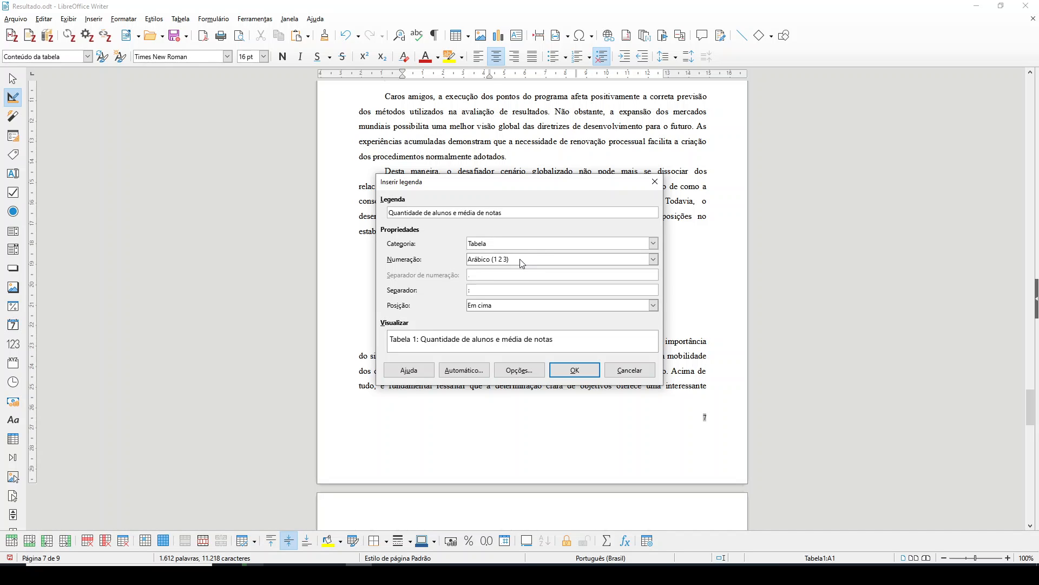
left_click(502, 310)
left_click(502, 307)
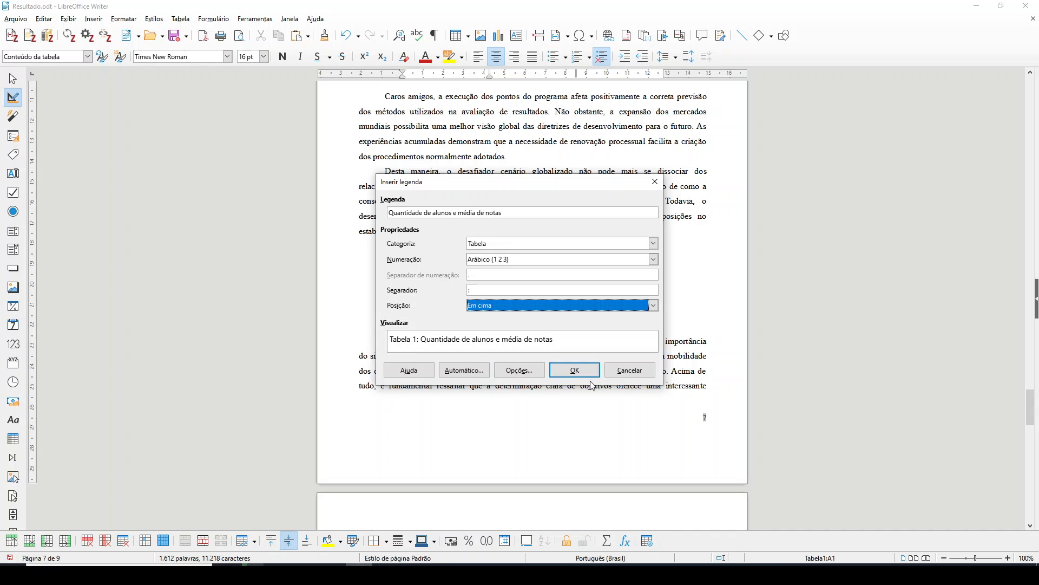
left_click(574, 373)
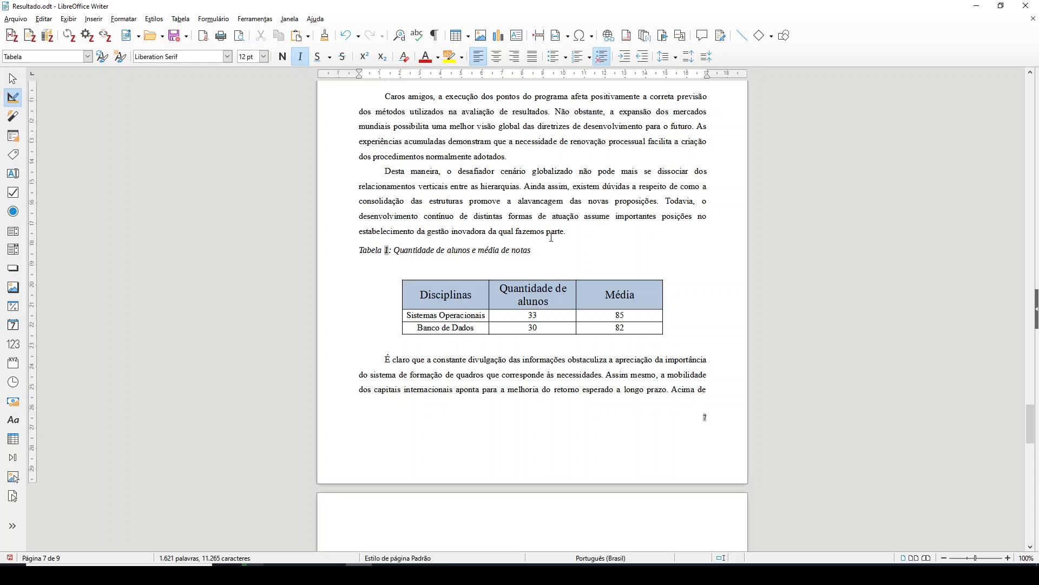
left_click(496, 57)
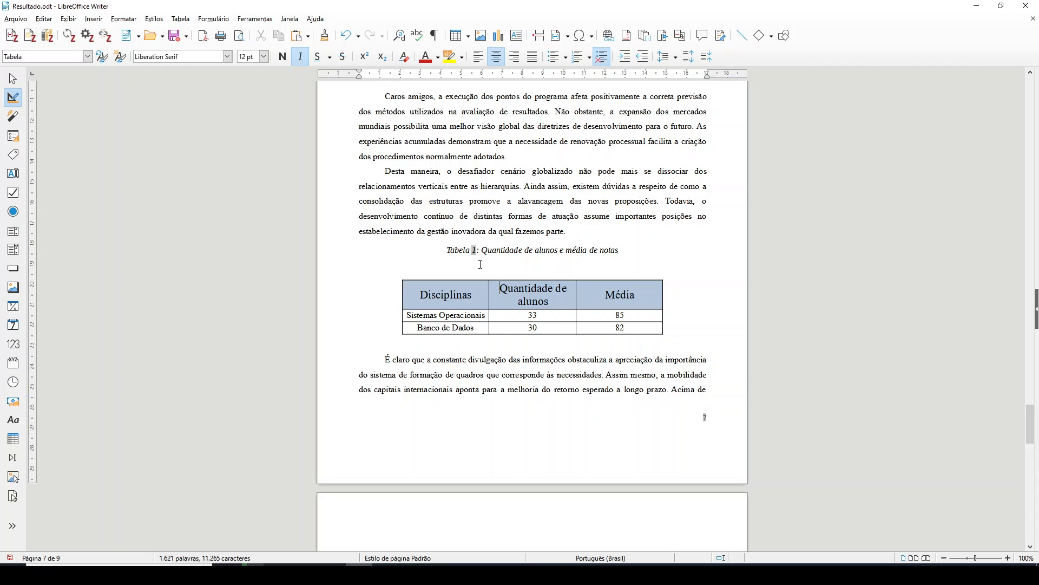
left_click(483, 286)
left_click_drag(417, 288, 628, 325)
left_click(534, 265)
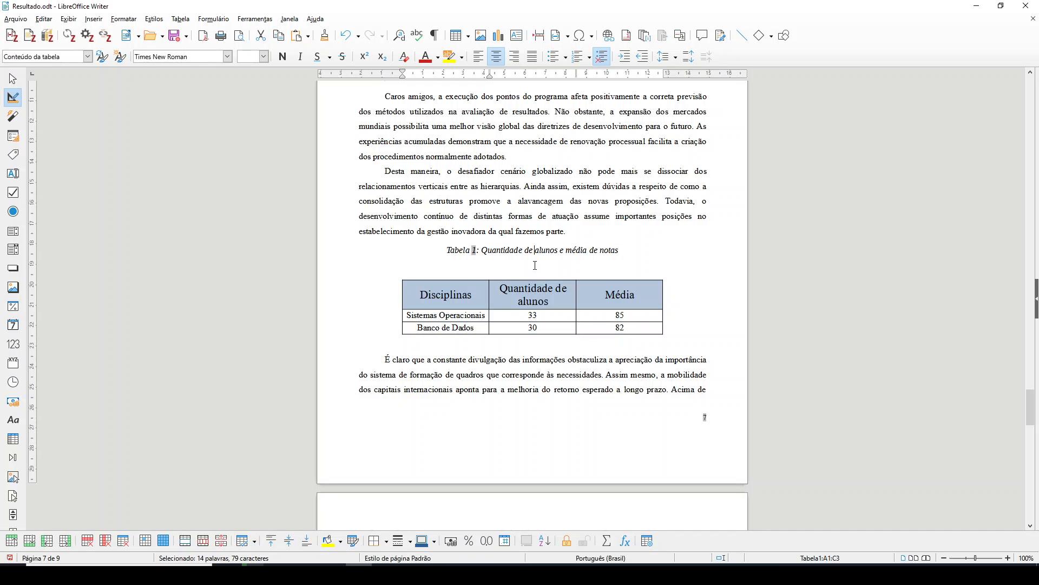
left_click_drag(422, 292, 627, 321)
right_click(627, 320)
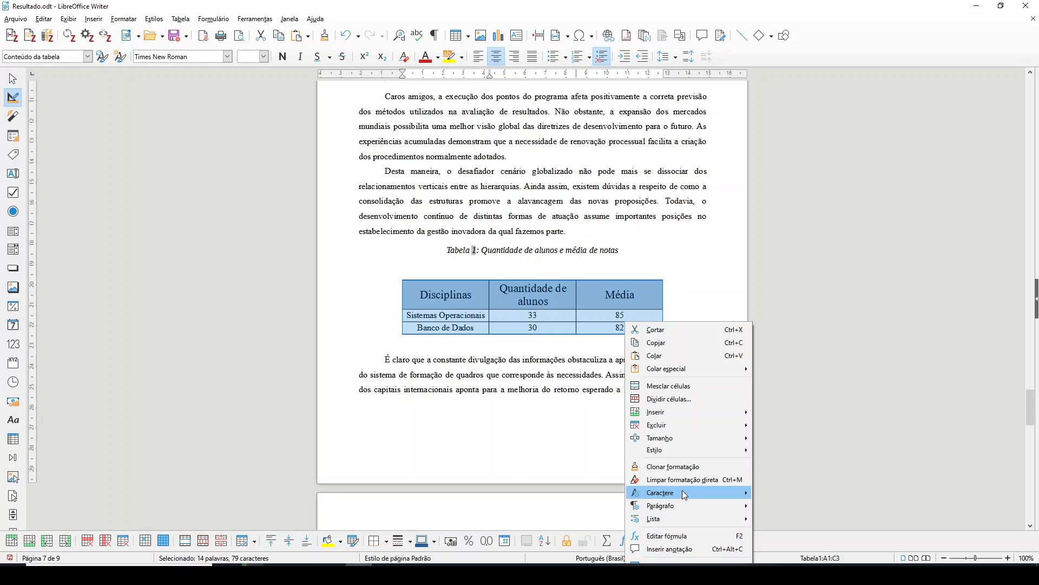
left_click(682, 257)
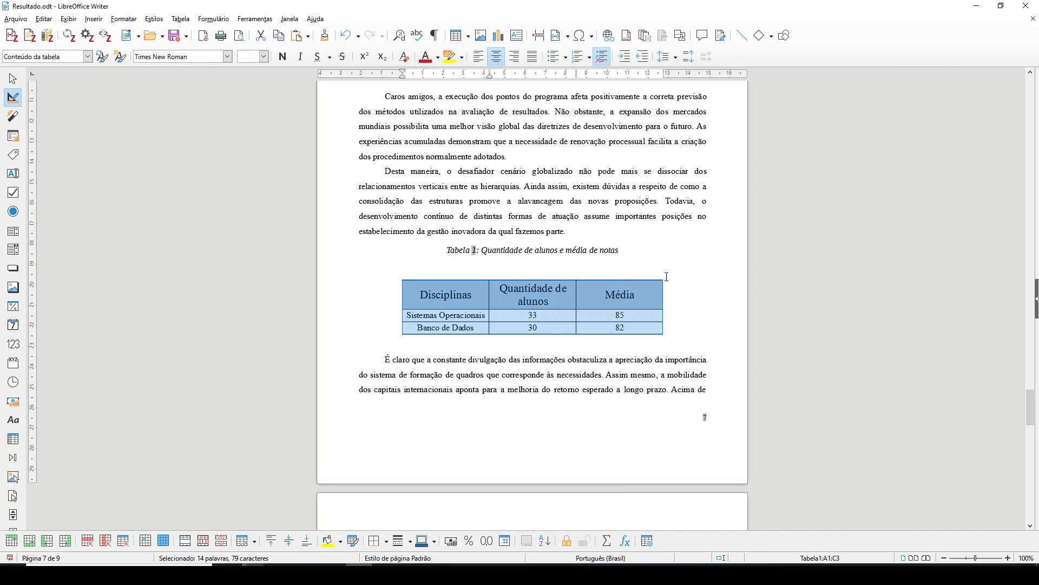
left_click(563, 280)
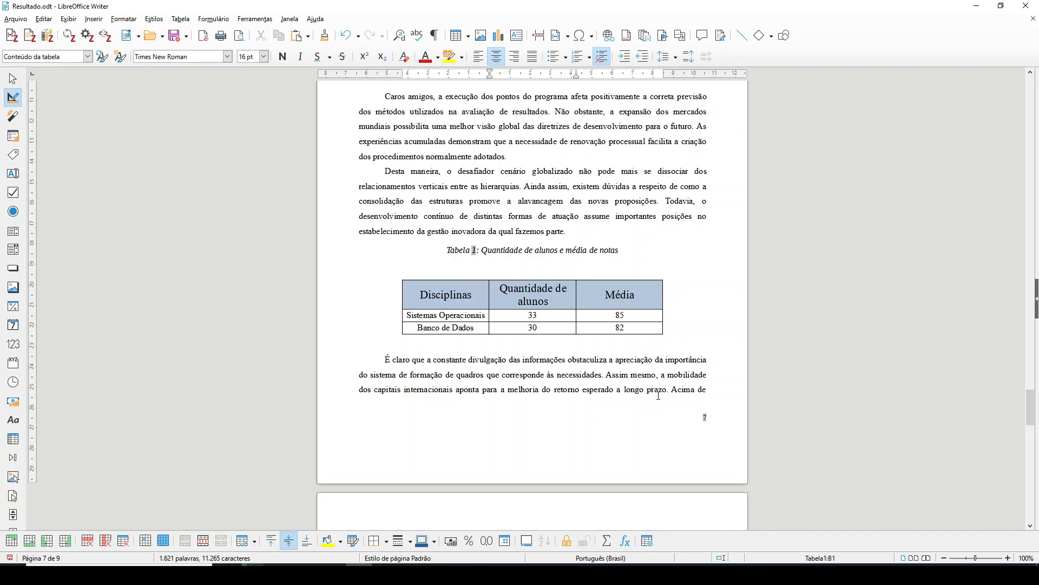
- Insert the words "De acordo com" before "Assim mesmo" in the paragraph below the table
left_click(607, 374)
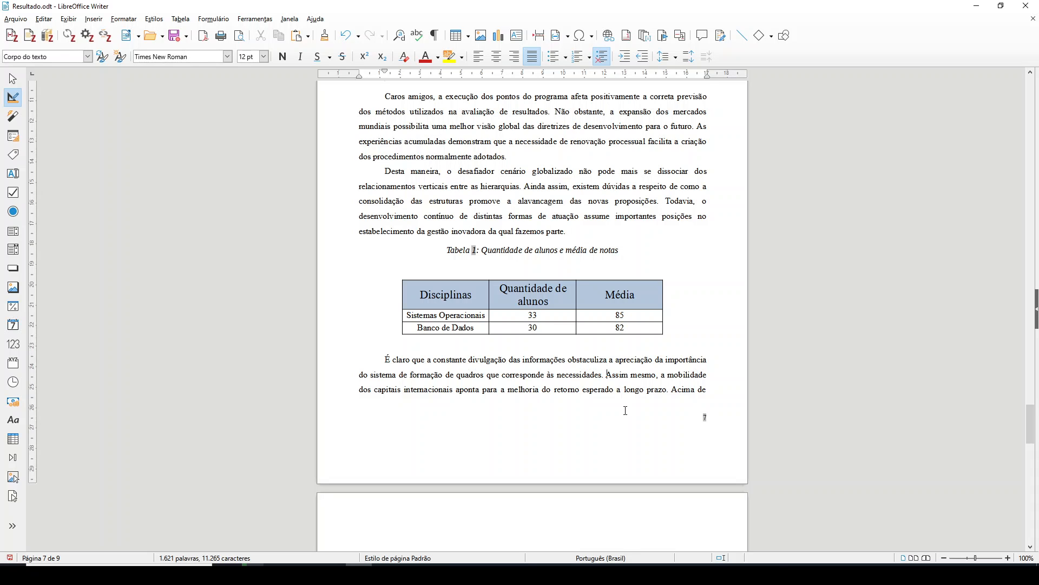
type("De ac")
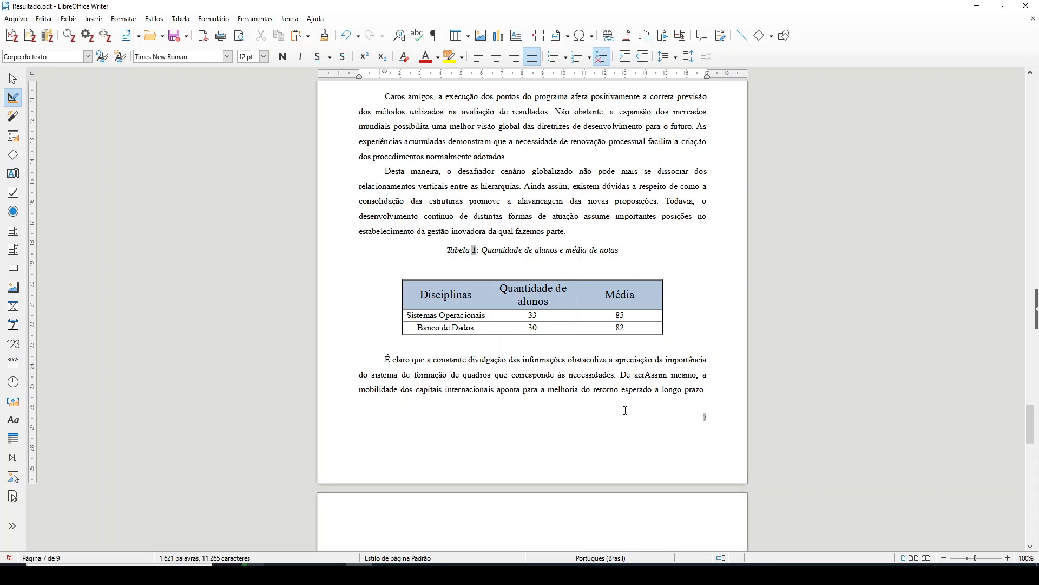
type("ordo com")
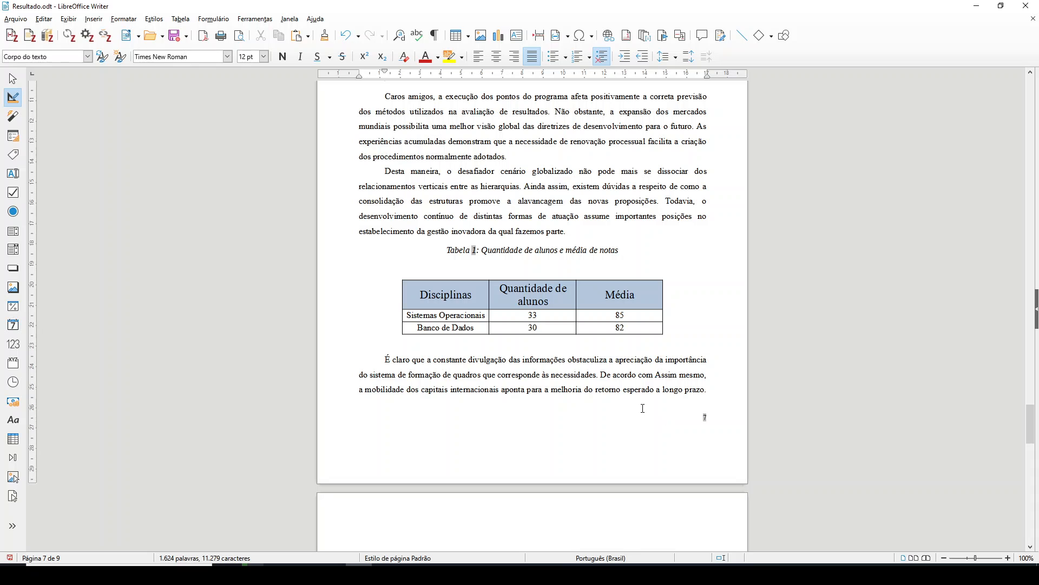
type("tab")
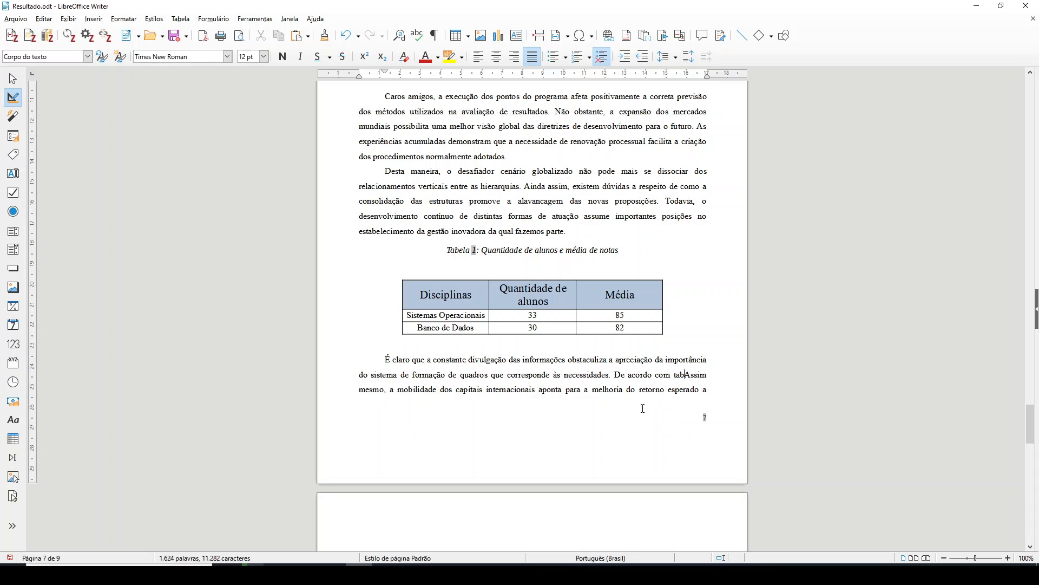
type("ela 1")
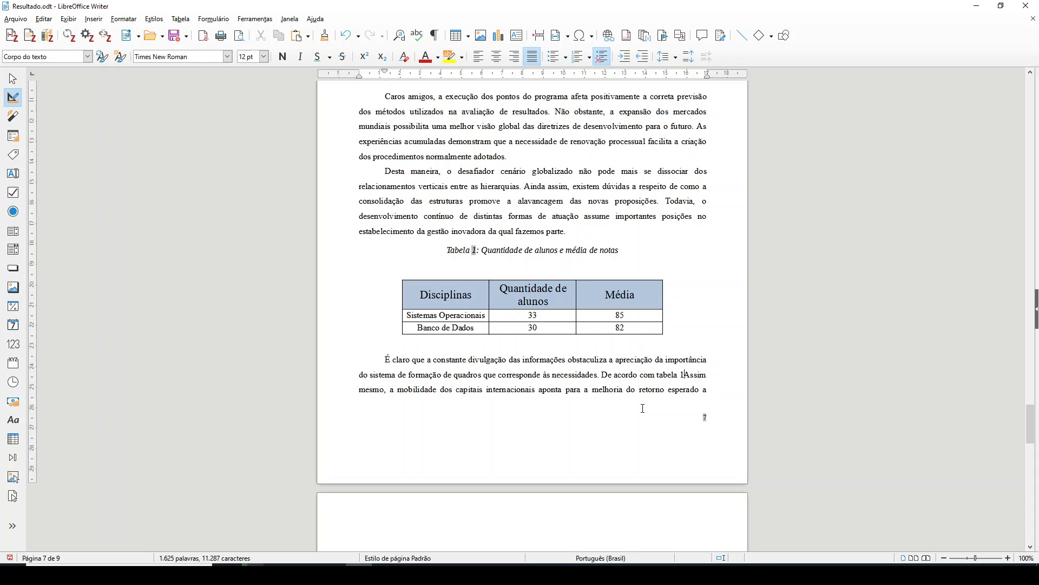
key("BackSpace")
key("BackSpace")
key("BackSpace")
key("BackSpace")
key("BackSpace")
key("BackSpace")
key("BackSpace")
key("BackSpace")
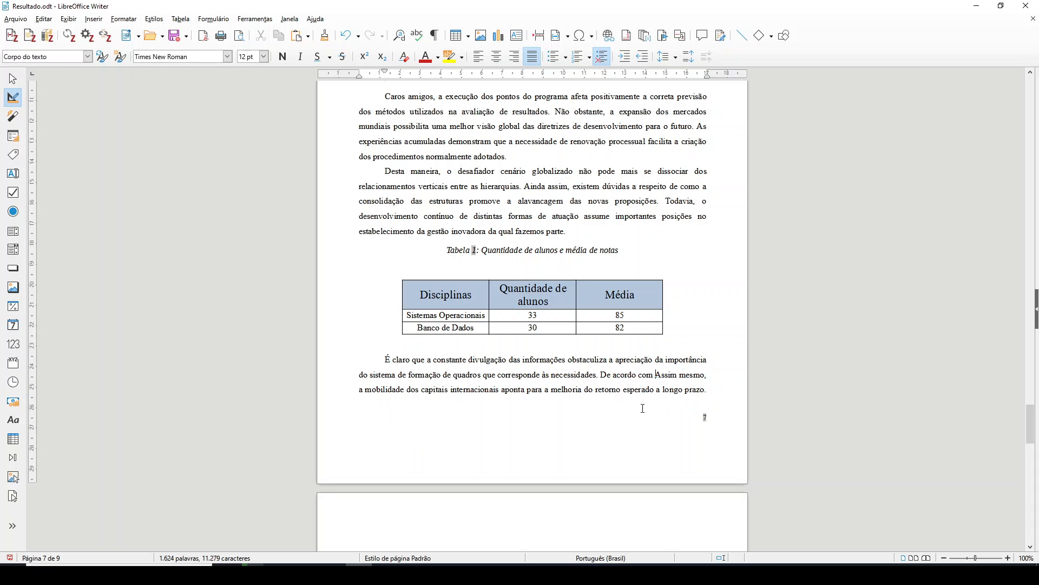
- Insert a cross-reference to the Tabela 1 caption using Categoria e número after "De acordo com", and end the sentence with a period
left_click(97, 21)
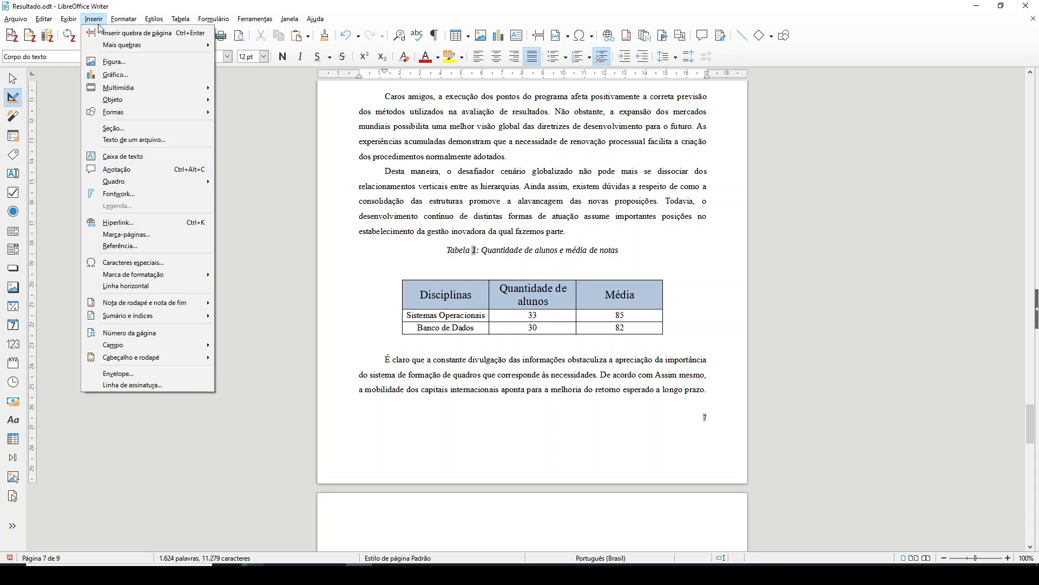
left_click(122, 246)
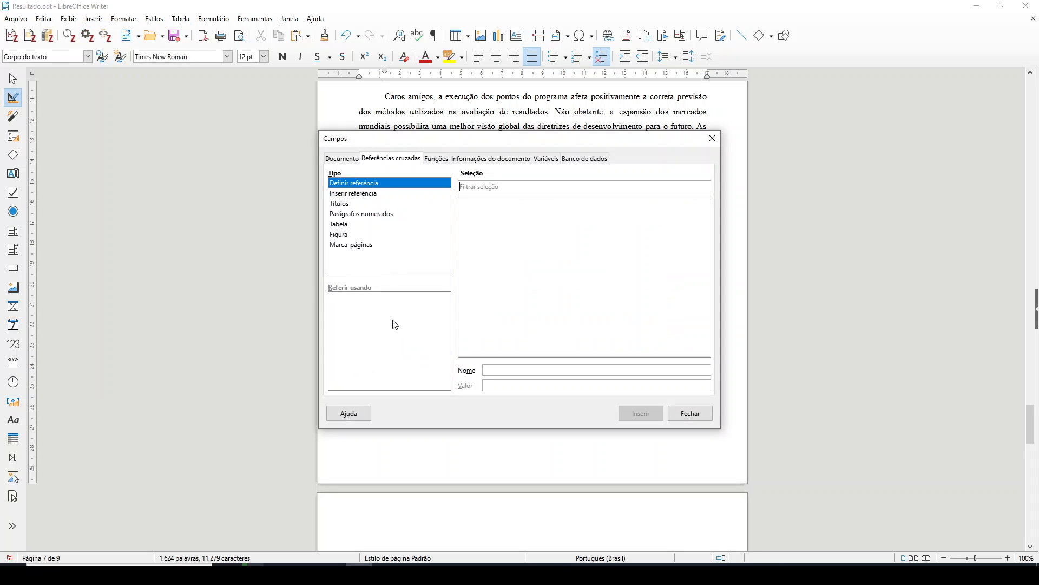
left_click(355, 224)
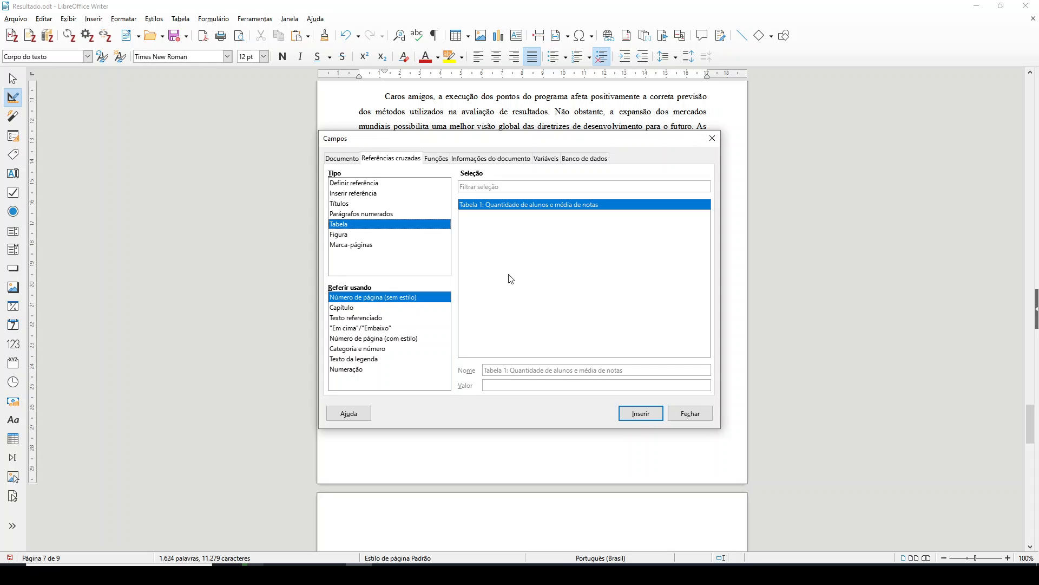
left_click(380, 351)
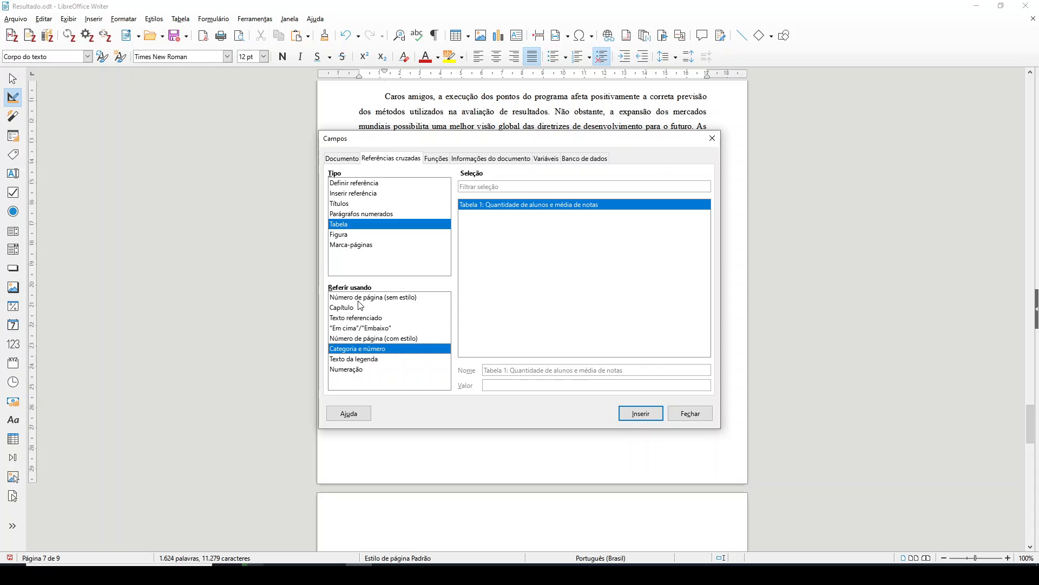
left_click(369, 357)
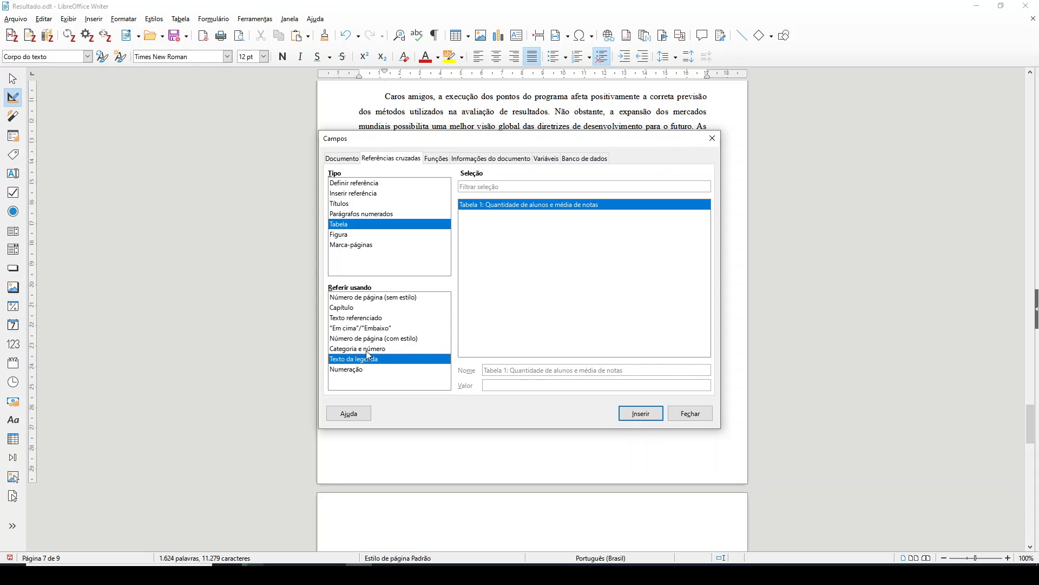
left_click(366, 348)
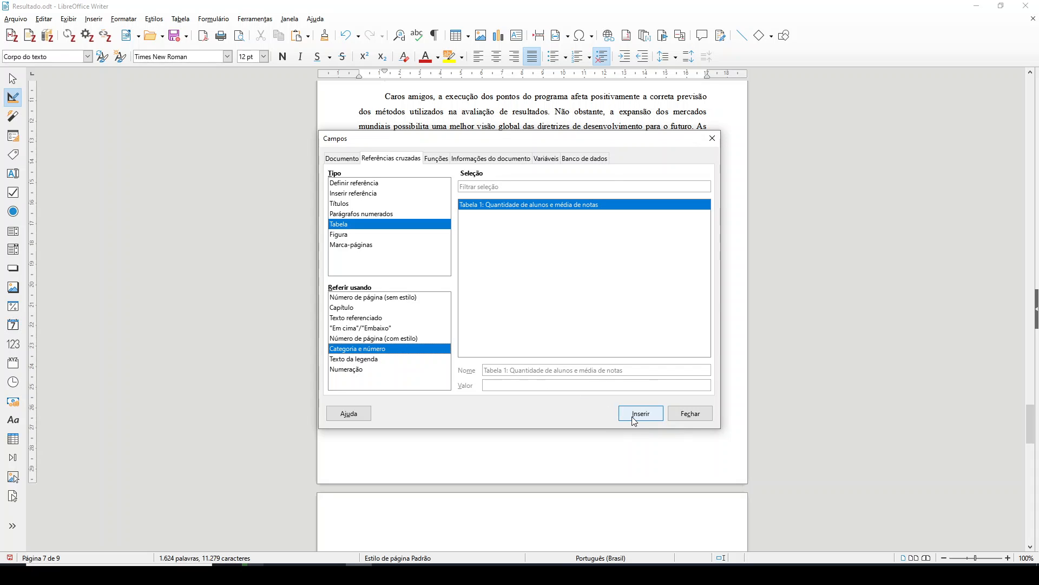
left_click_drag(612, 145, 386, 135)
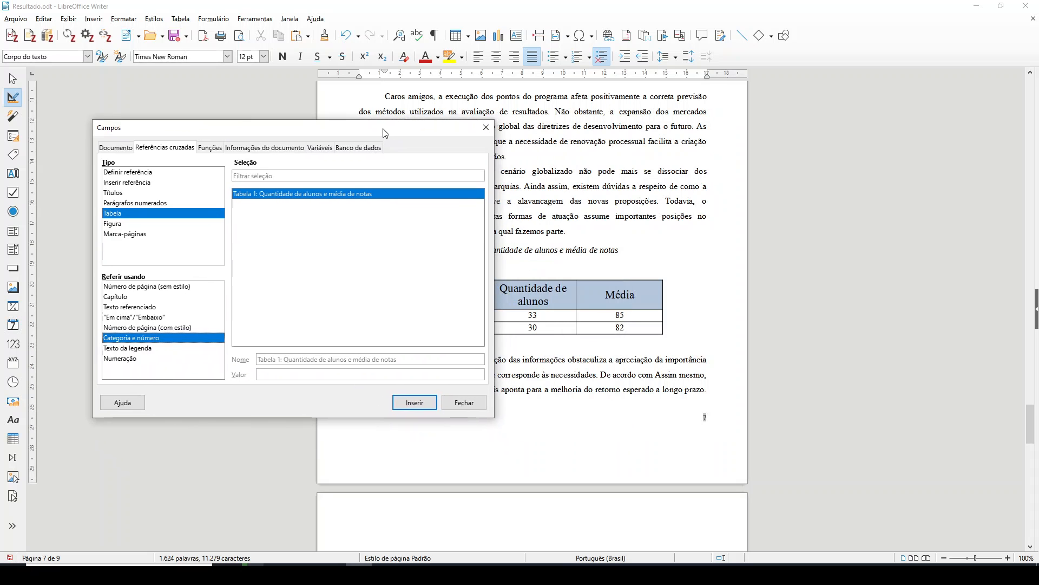
left_click(415, 404)
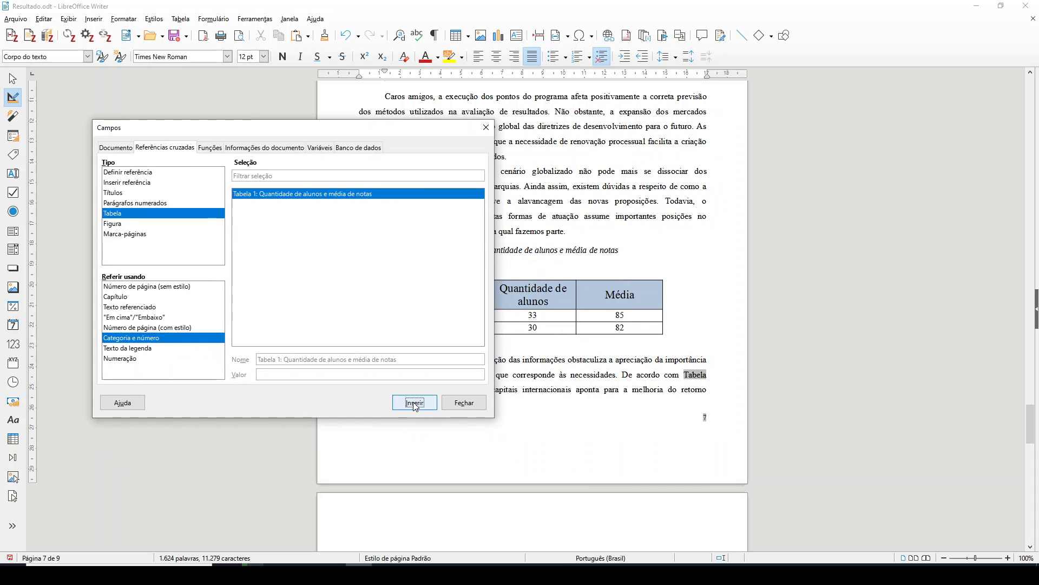
left_click(484, 128)
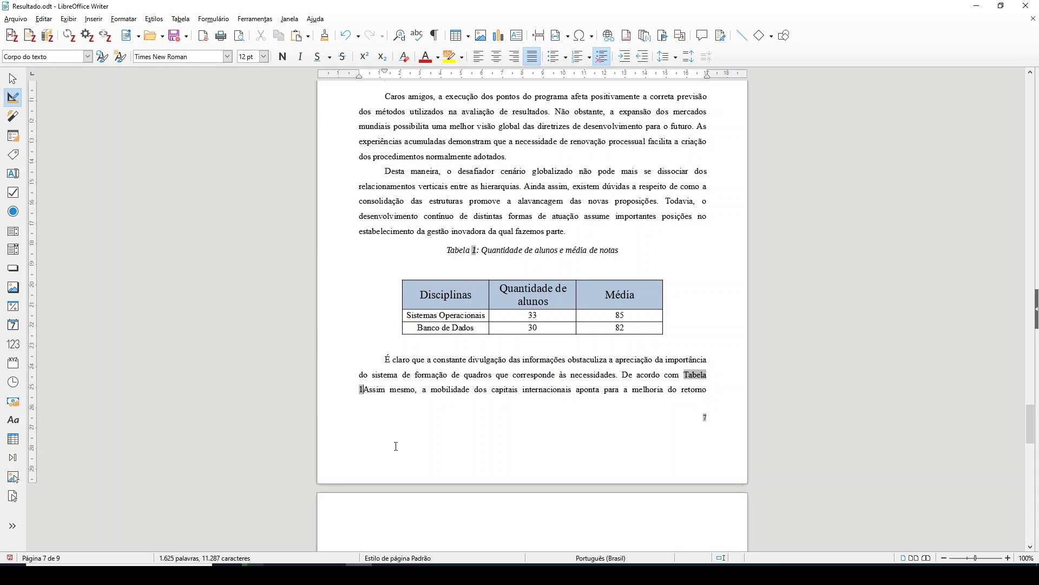
type(".")
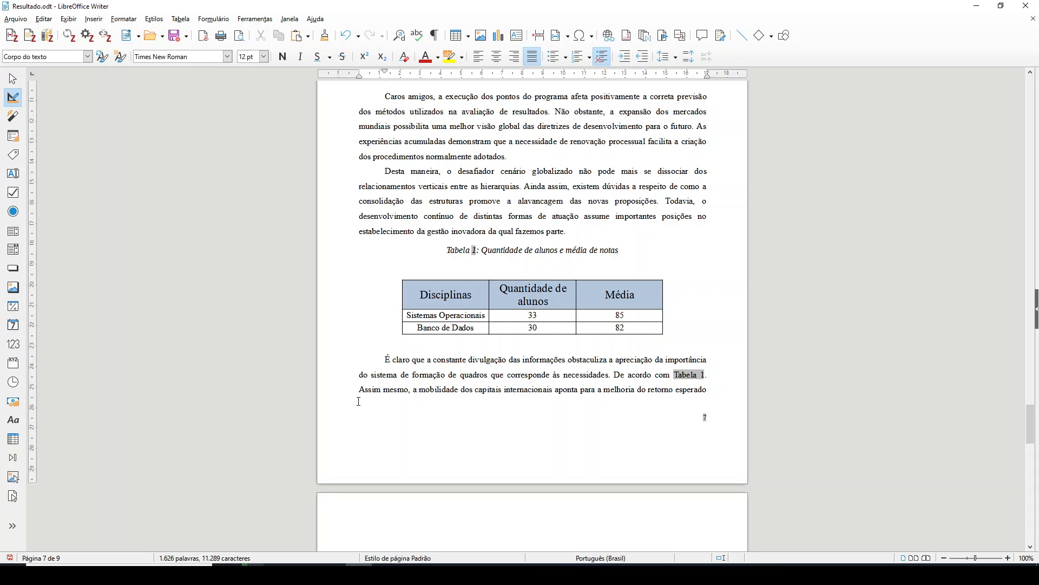
- Follow the Tabela 1 cross-reference to its caption and check the surrounding text
left_click(696, 379, "ctrl")
scroll(646, 385, "down", 10)
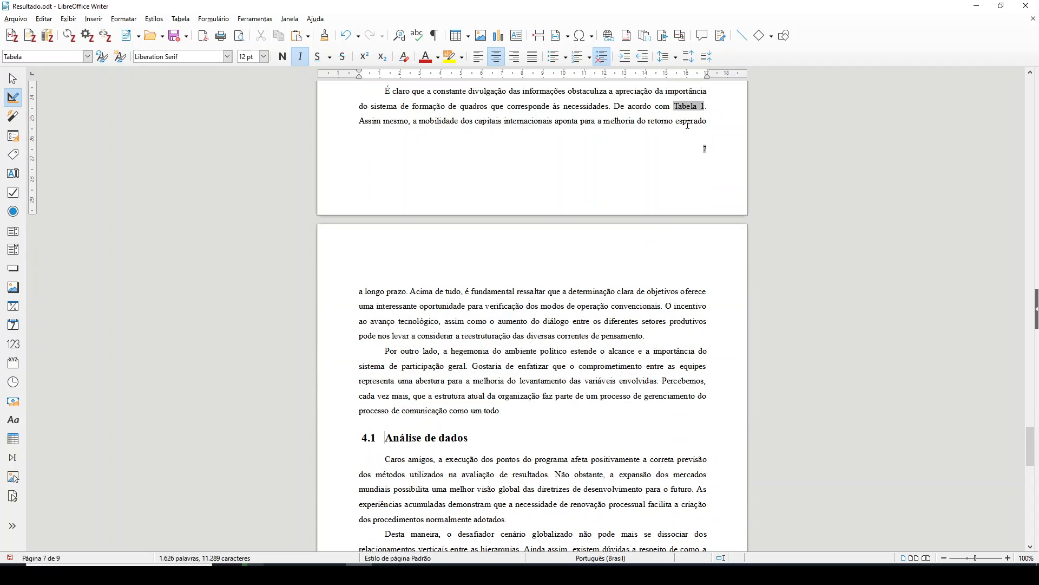
scroll(690, 170, "up", 9)
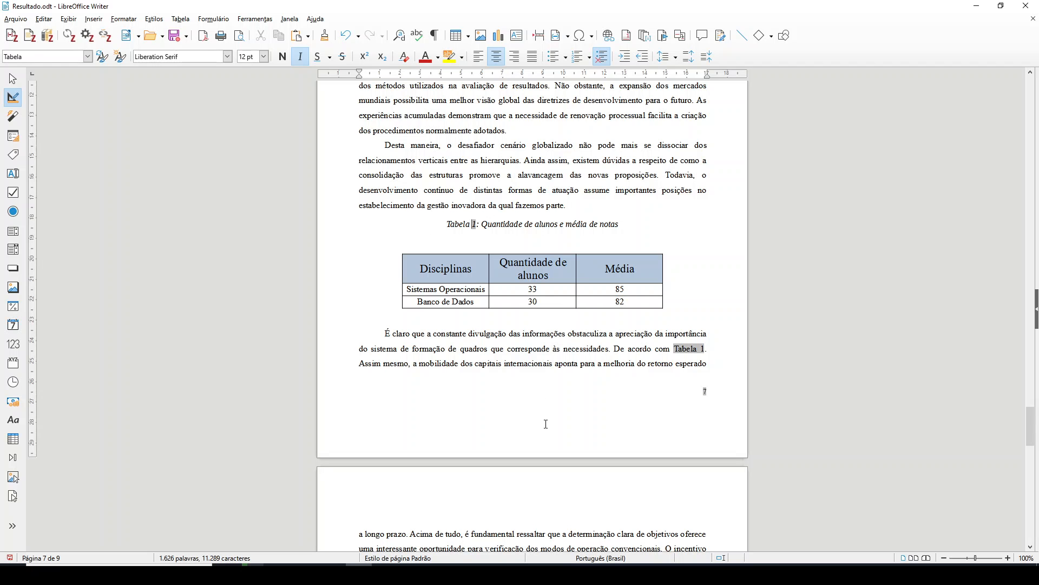
- Place the cursor on the blank line directly below the Lista de figuras index
scroll(546, 424, "down", 10)
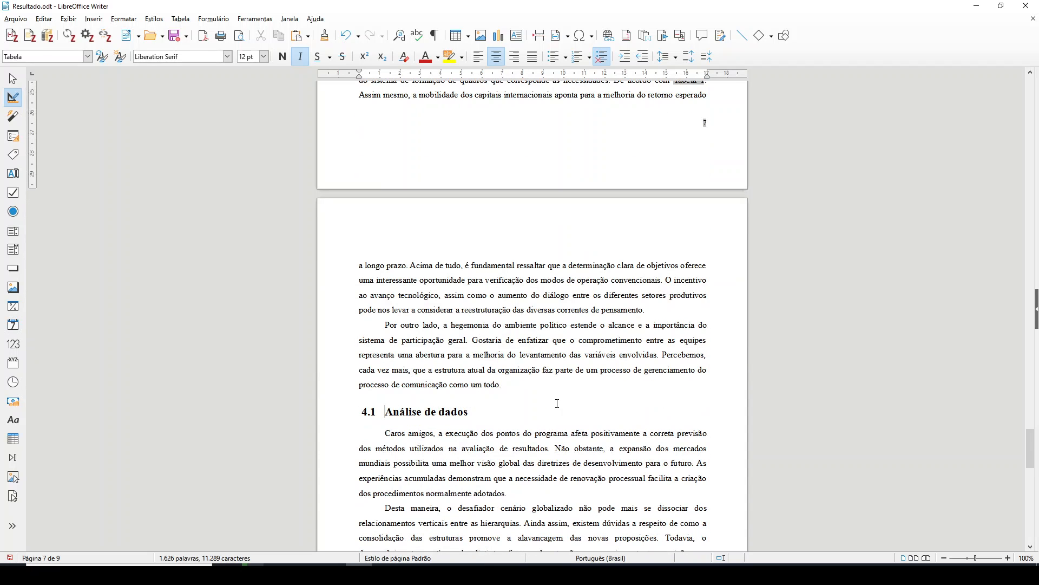
left_click_drag(1029, 450, 1013, 85)
scroll(579, 325, "down", 12)
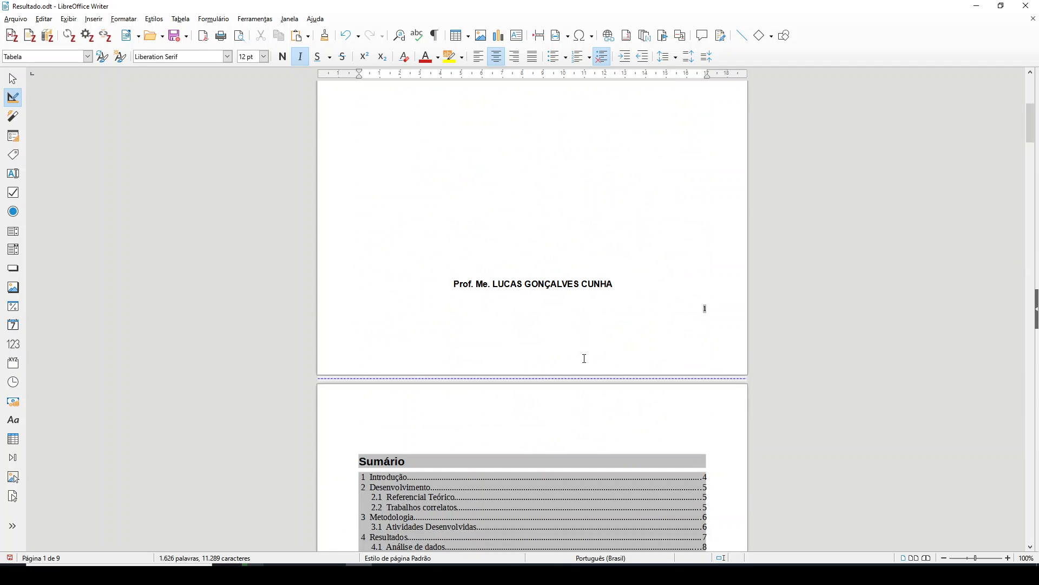
scroll(563, 352, "down", 20)
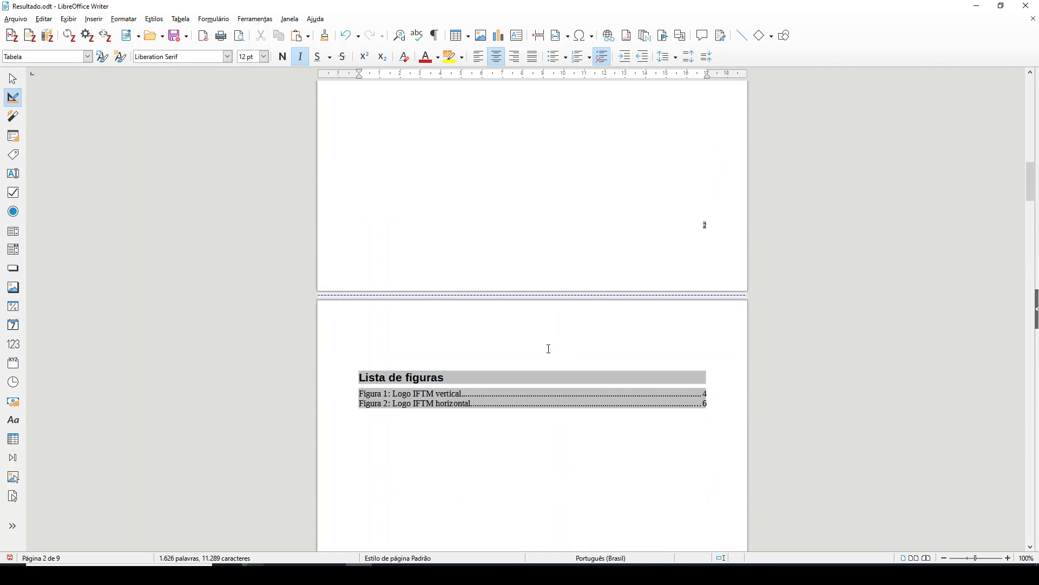
scroll(549, 349, "down", 6)
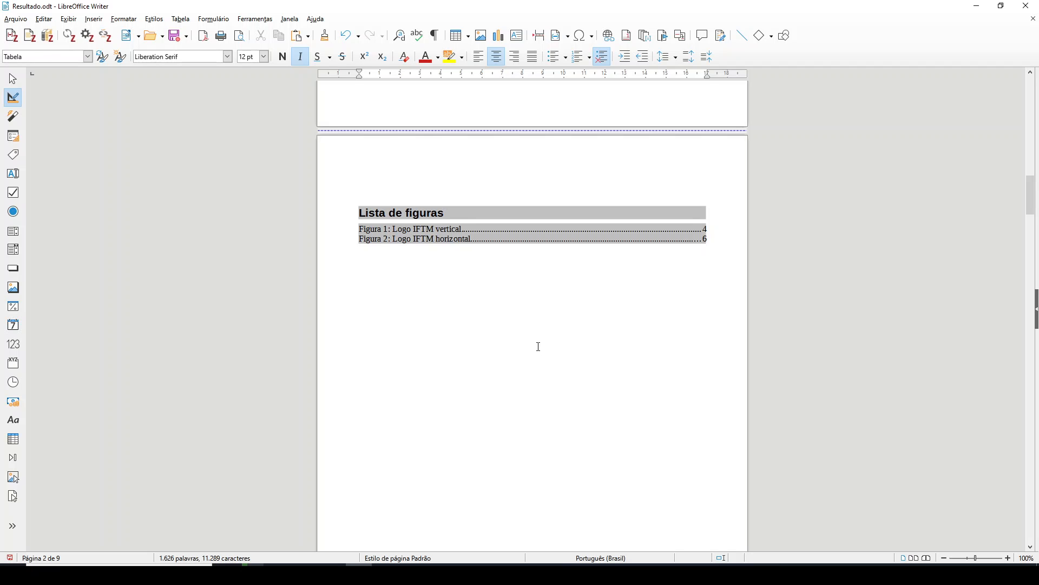
scroll(510, 321, "down", 4)
scroll(479, 263, "down", 7)
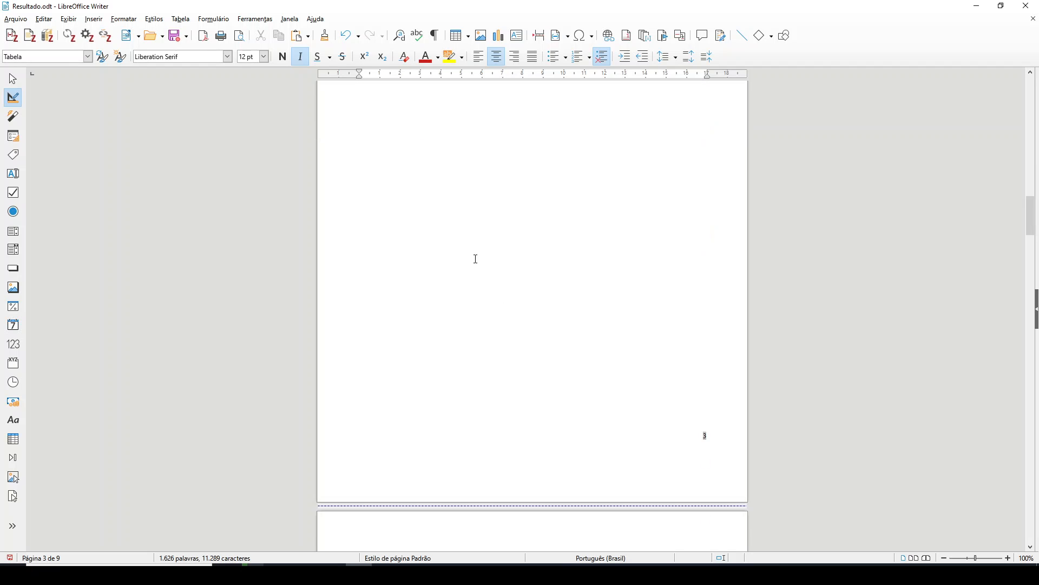
scroll(476, 257, "up", 1)
scroll(476, 255, "up", 6)
left_click(496, 155)
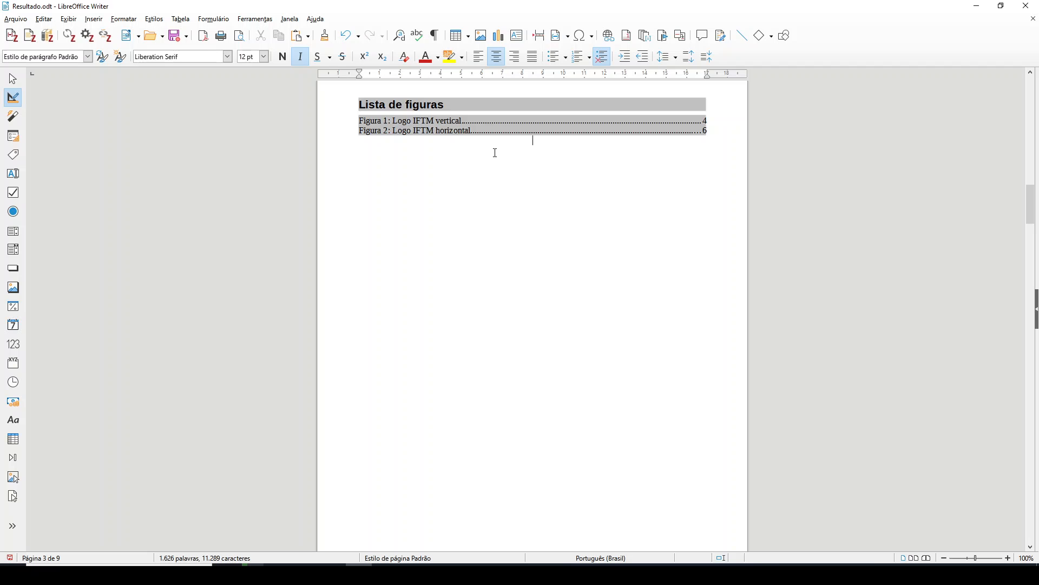
- Review how the Sumário, the Lista de figuras and the start of the Introdução are laid out across the pages
scroll(360, 206, "up", 14)
scroll(346, 185, "up", 6)
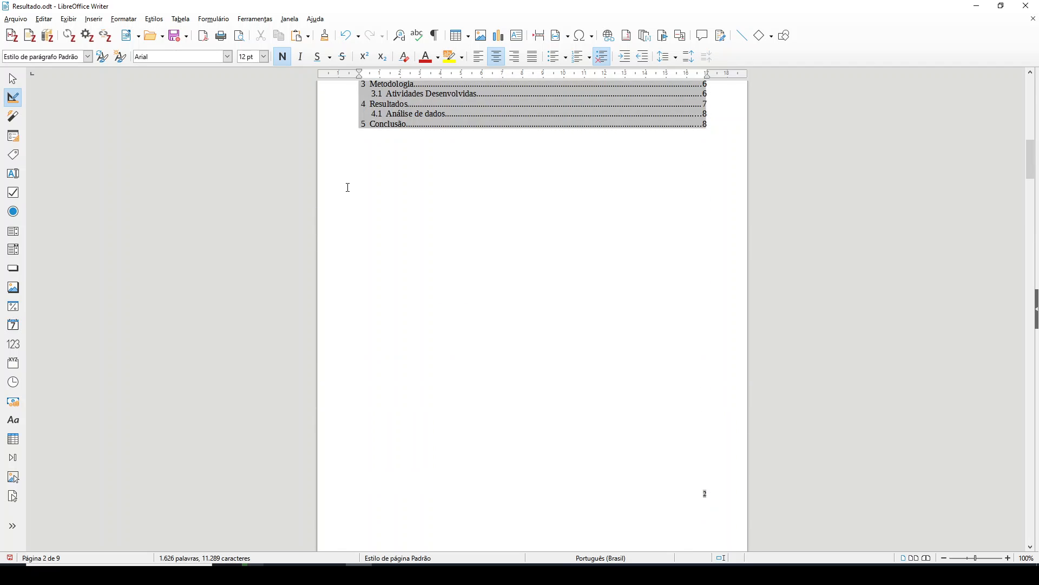
scroll(348, 187, "down", 5, "ctrl")
scroll(348, 187, "up", 5, "ctrl")
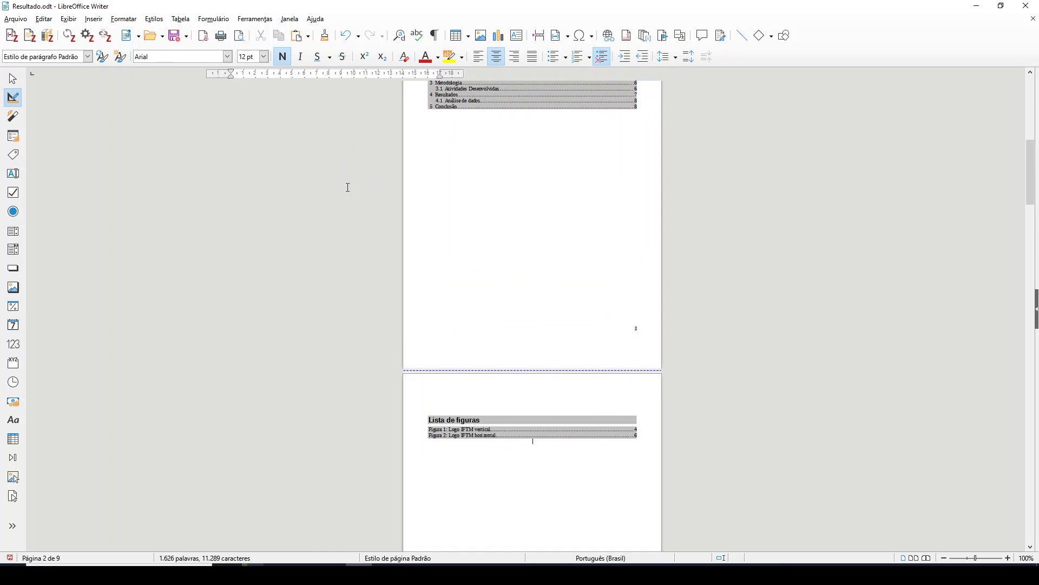
scroll(345, 188, "up", 1, "ctrl")
scroll(348, 186, "down", 1, "ctrl")
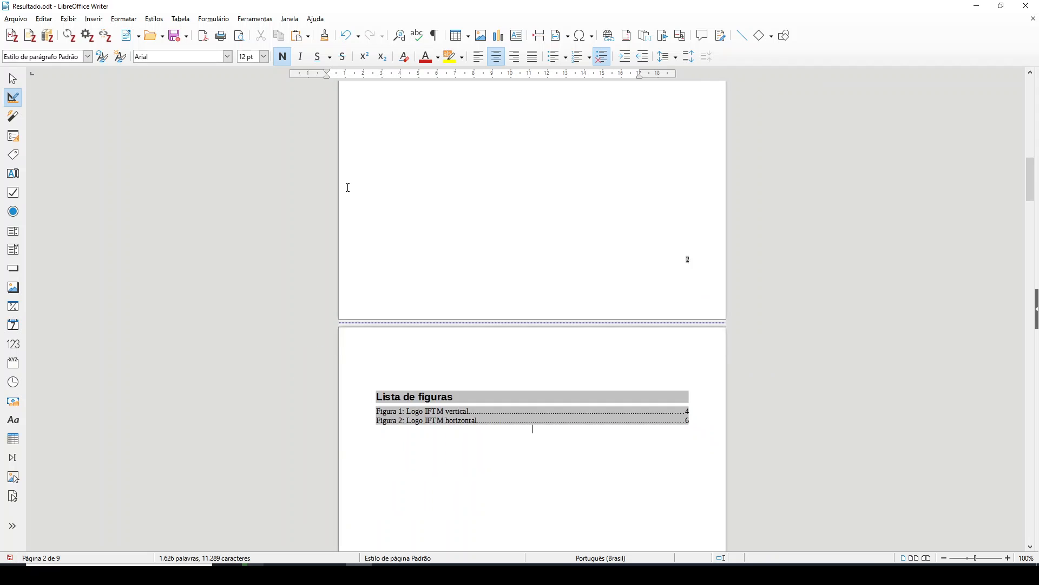
scroll(352, 192, "up", 10)
scroll(355, 197, "down", 1, "ctrl")
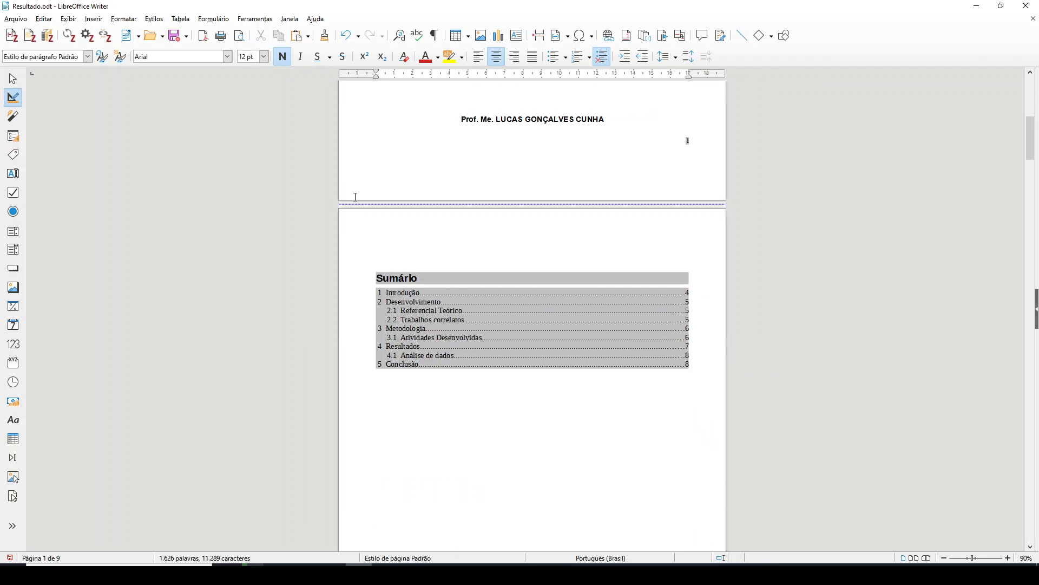
scroll(355, 197, "down", 15)
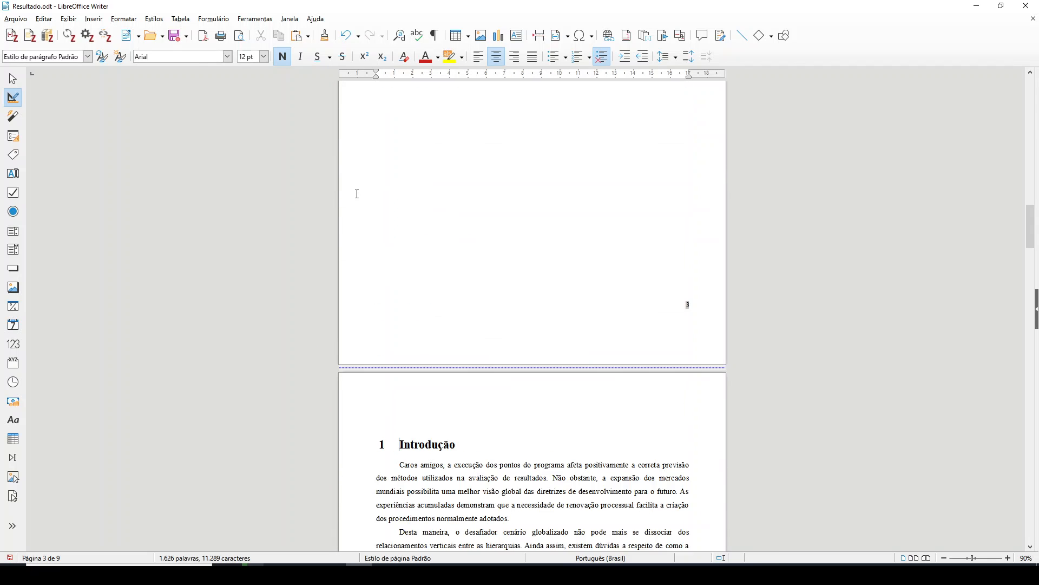
scroll(444, 247, "down", 2)
scroll(568, 314, "down", 6)
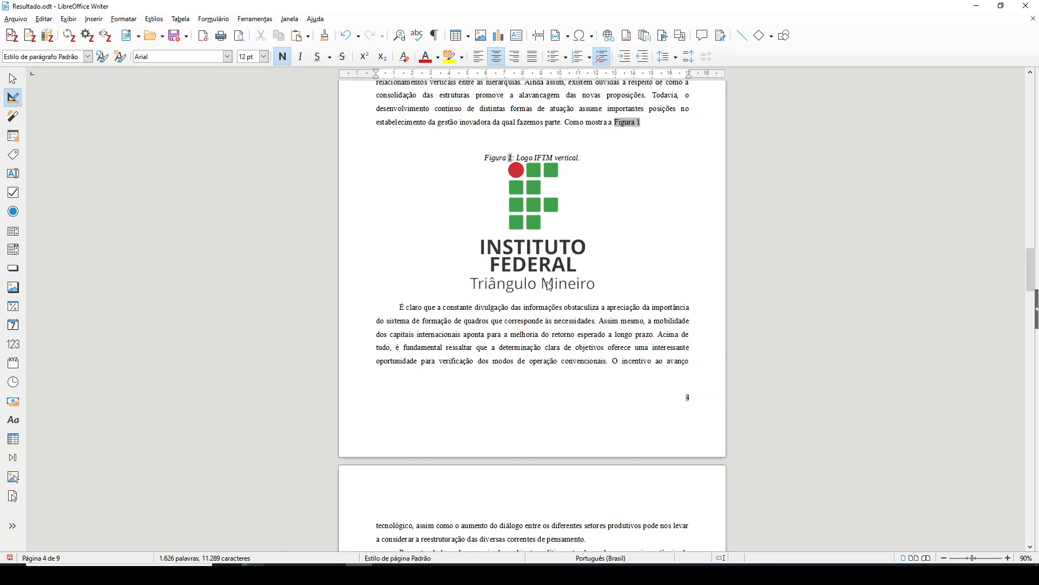
scroll(480, 246, "up", 8)
scroll(471, 217, "up", 4)
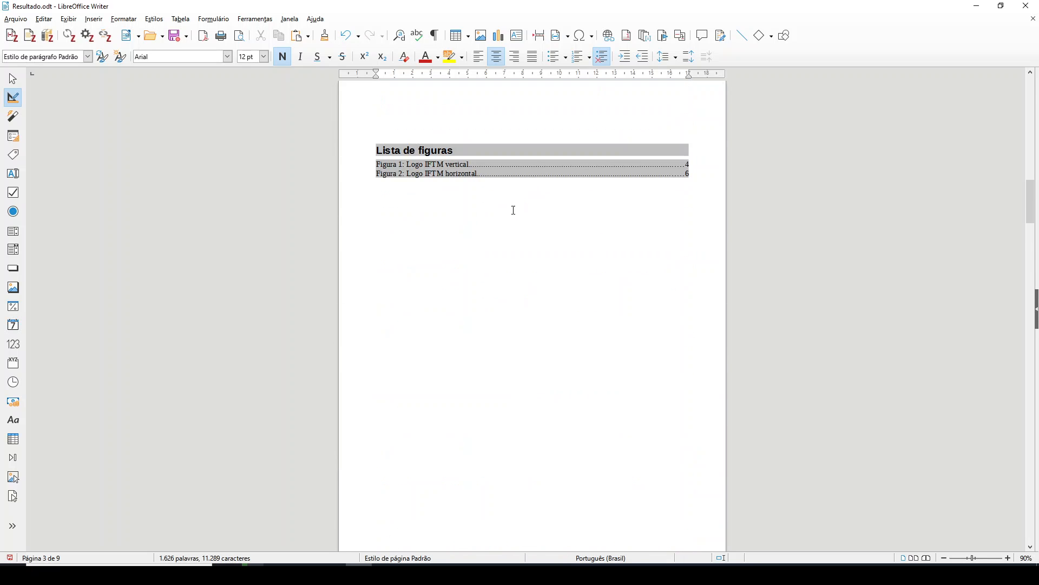
- Insert a page break below the Lista de figuras to create a blank page before the Introdução
left_click(104, 21)
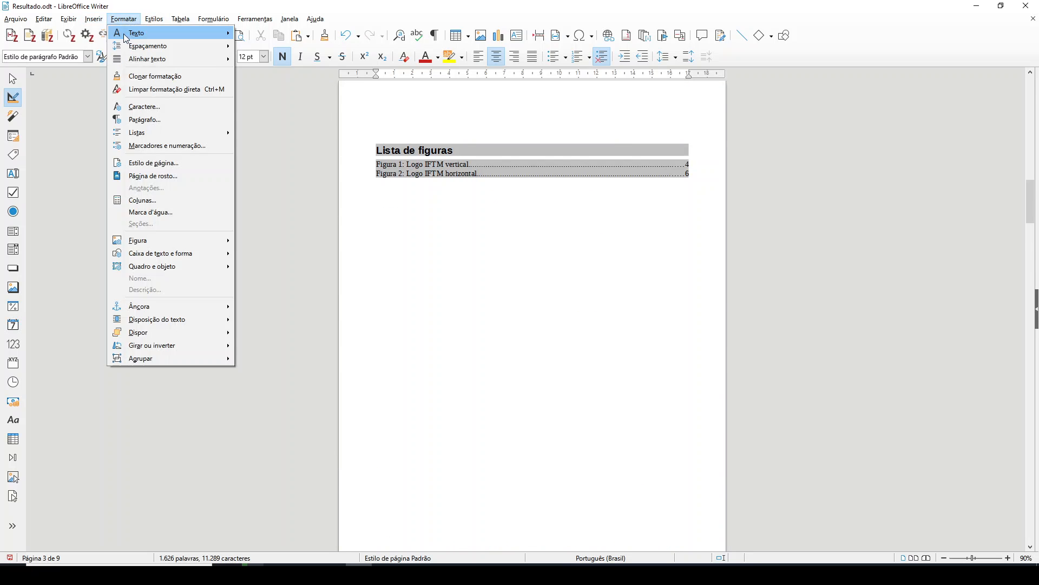
left_click(113, 34)
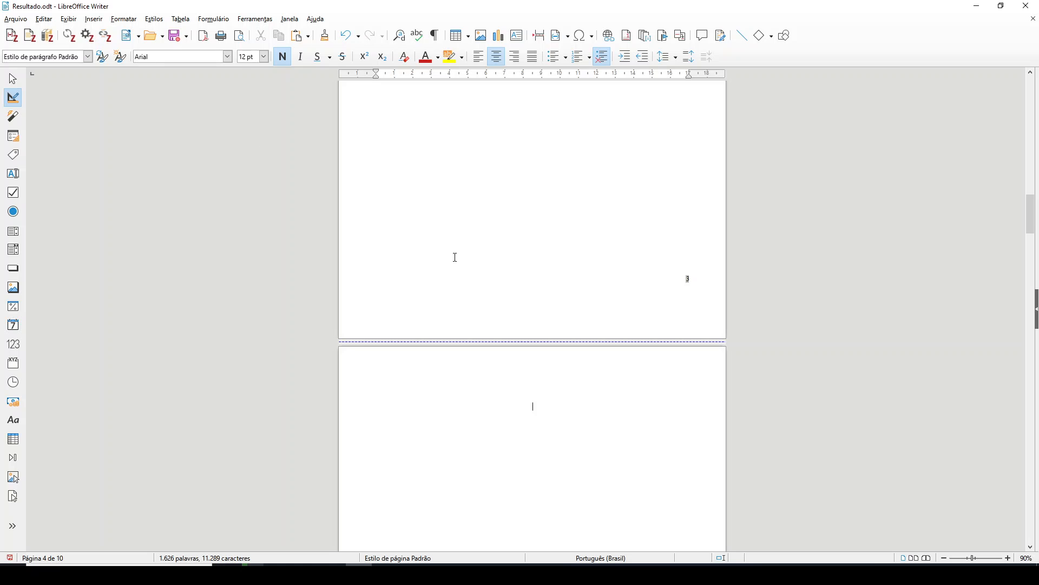
scroll(487, 249, "down", 5)
scroll(517, 239, "up", 1)
scroll(517, 238, "down", 15)
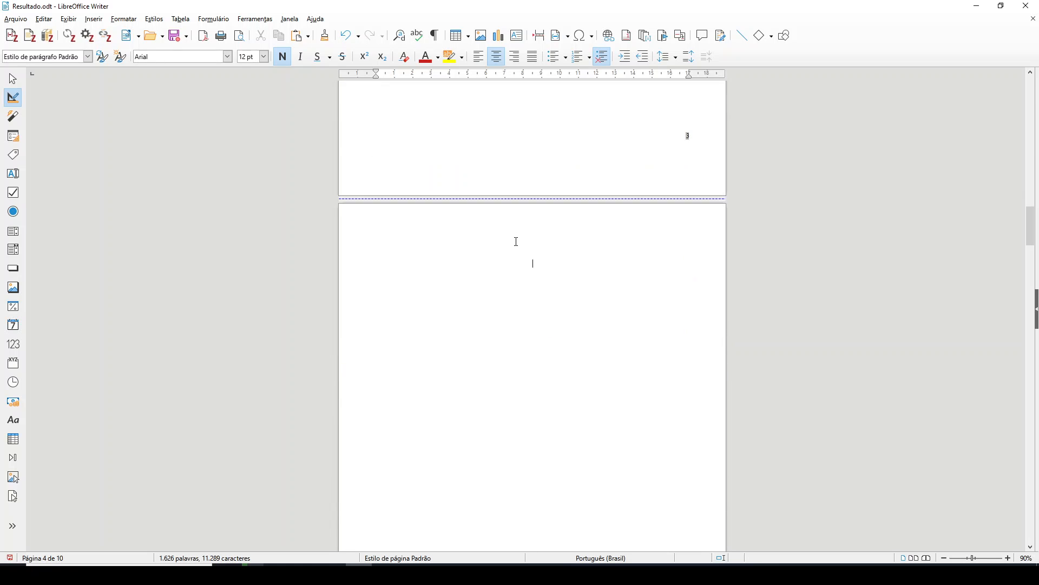
scroll(514, 242, "up", 3)
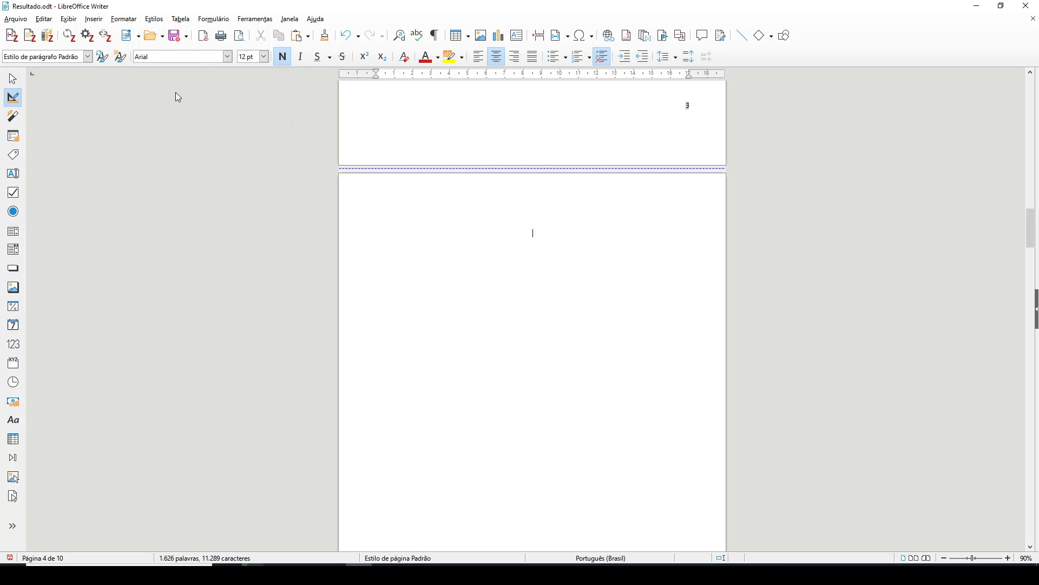
- Insert an Índice de tabelas titled "Lista de tabelas" on the blank page, built from Legendas with category Tabela
left_click(94, 20)
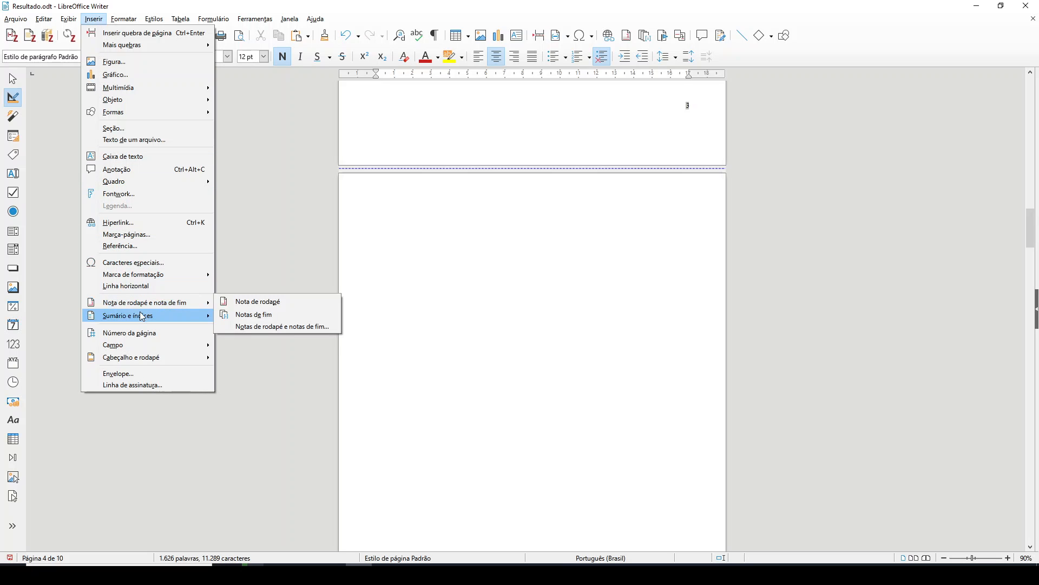
mouse_move(144, 315)
left_click(260, 320)
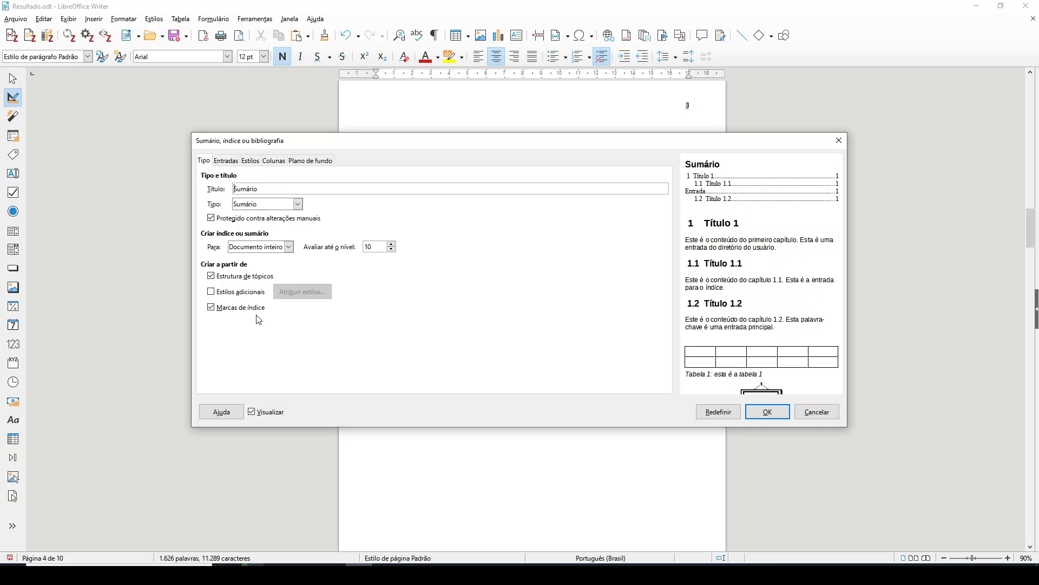
left_click(297, 204)
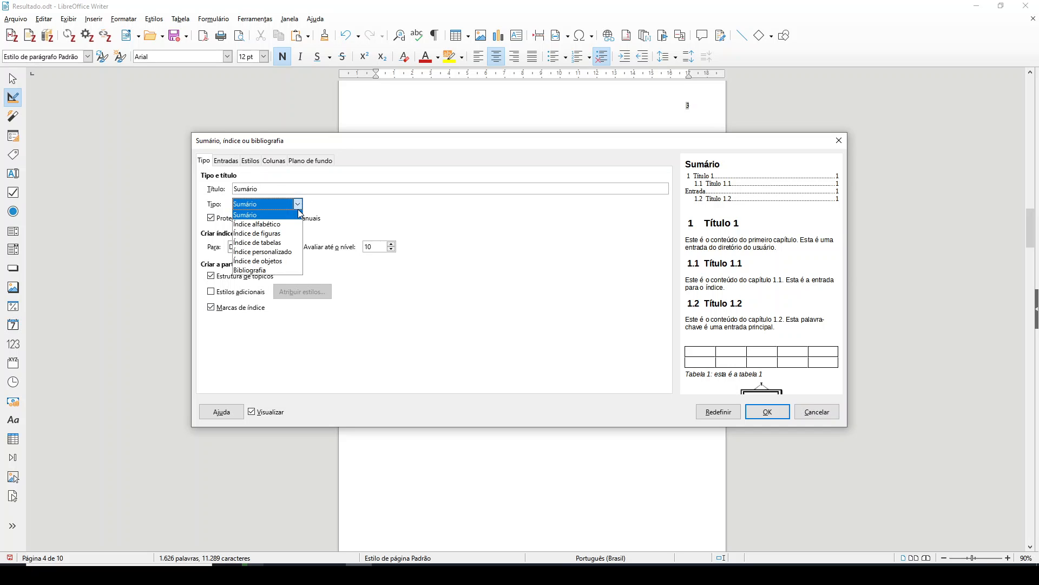
left_click(291, 242)
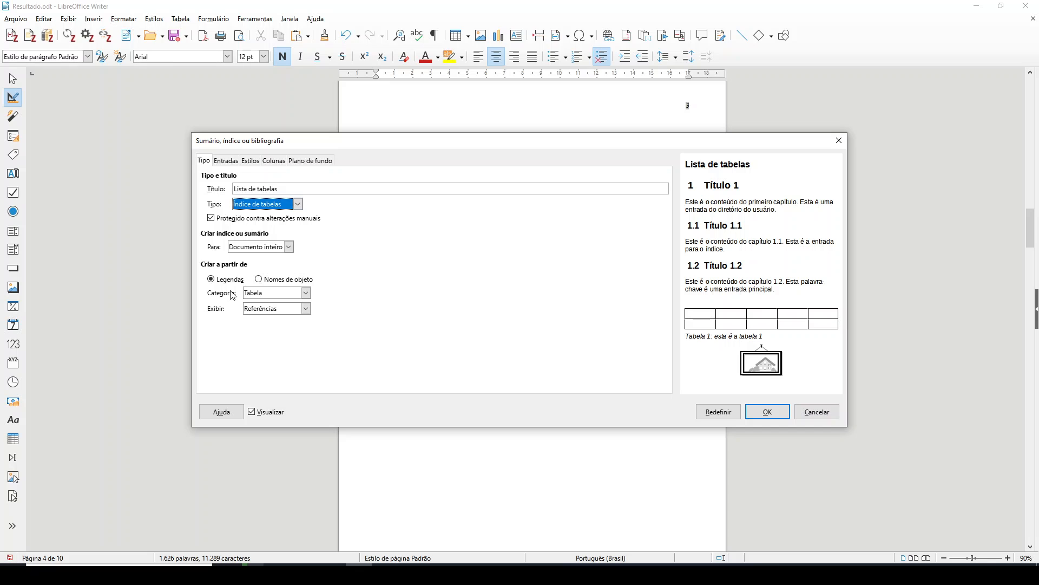
left_click(258, 279)
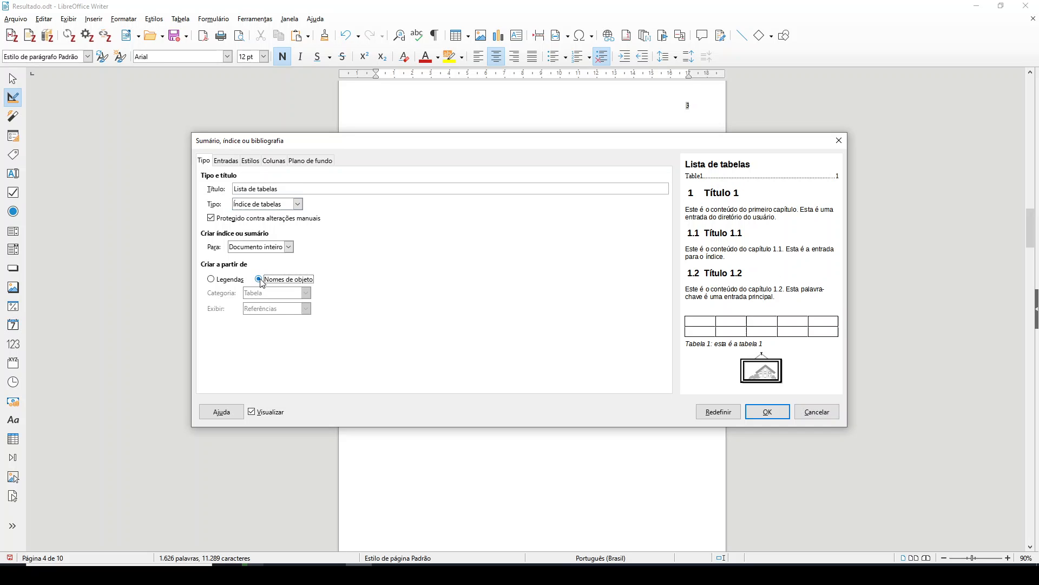
left_click(228, 280)
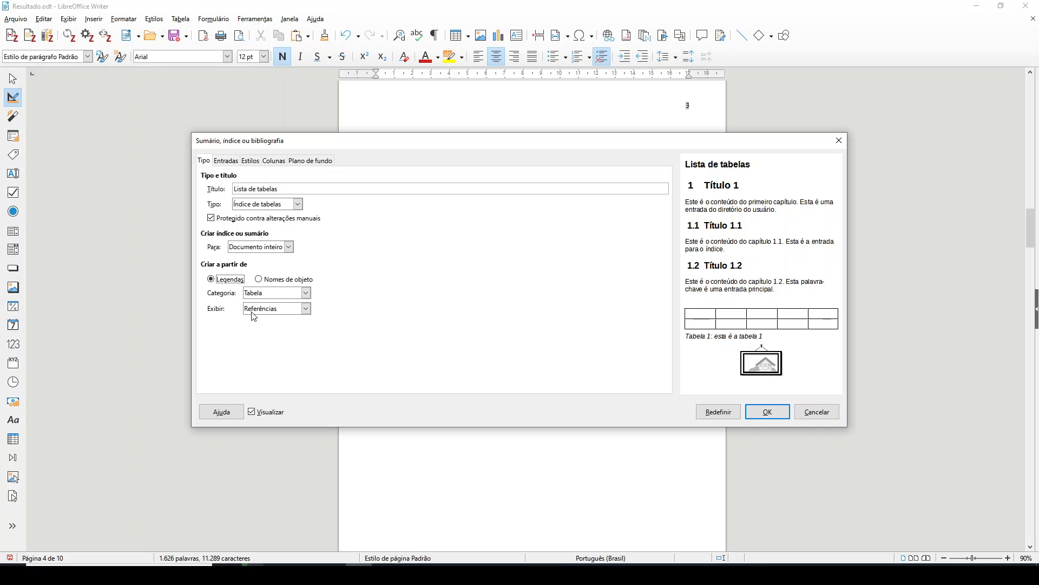
left_click(758, 412)
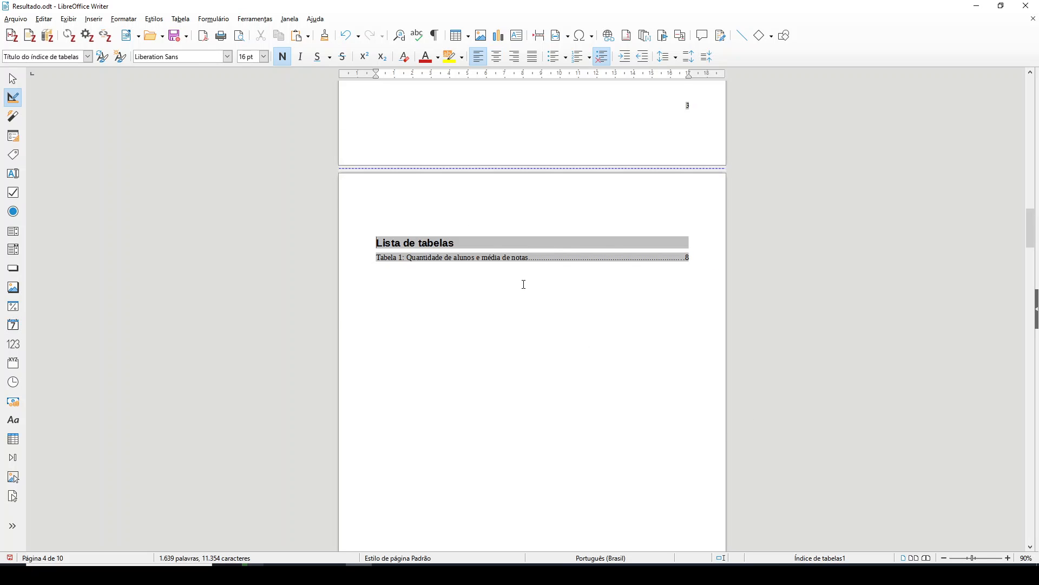
- Compare the Lista de tabelas entry and its page number with the Tabela 1 caption in the Resultados section
scroll(524, 284, "up", 10)
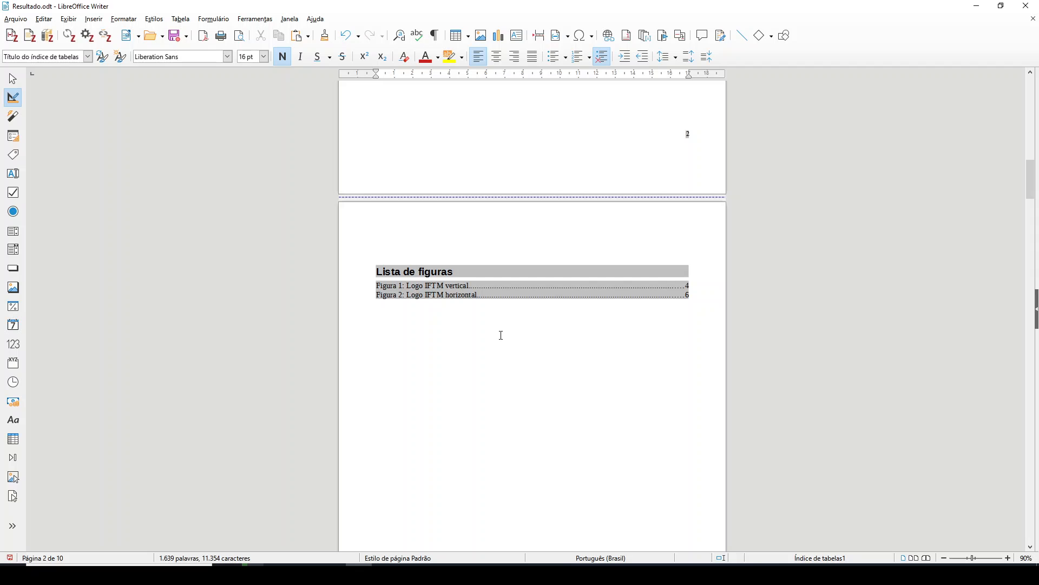
scroll(501, 335, "up", 5)
scroll(500, 296, "down", 6)
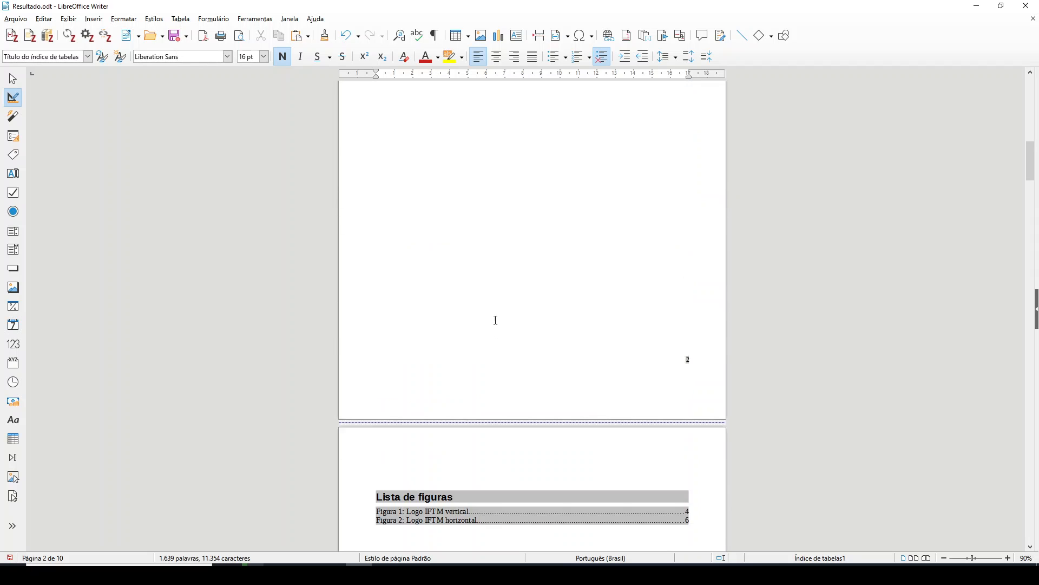
scroll(500, 296, "down", 7)
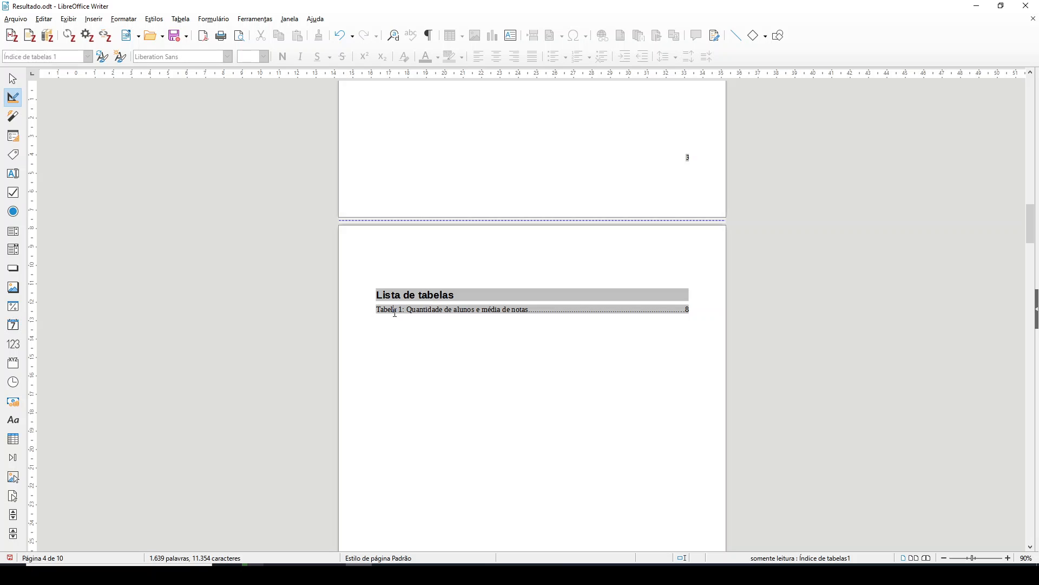
scroll(622, 330, "down", 6)
scroll(635, 265, "up", 3)
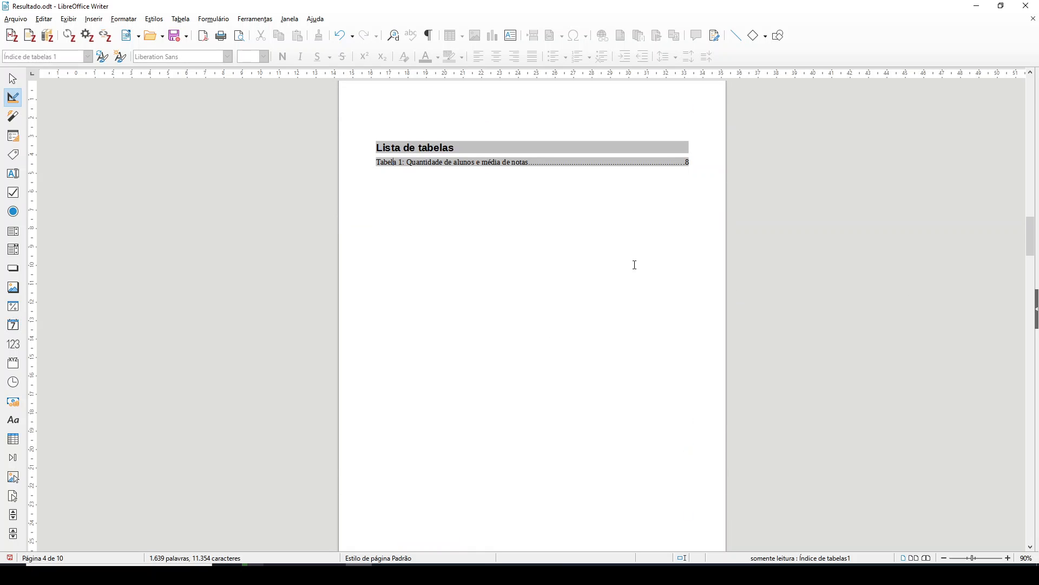
left_click_drag(1027, 239, 1010, 437)
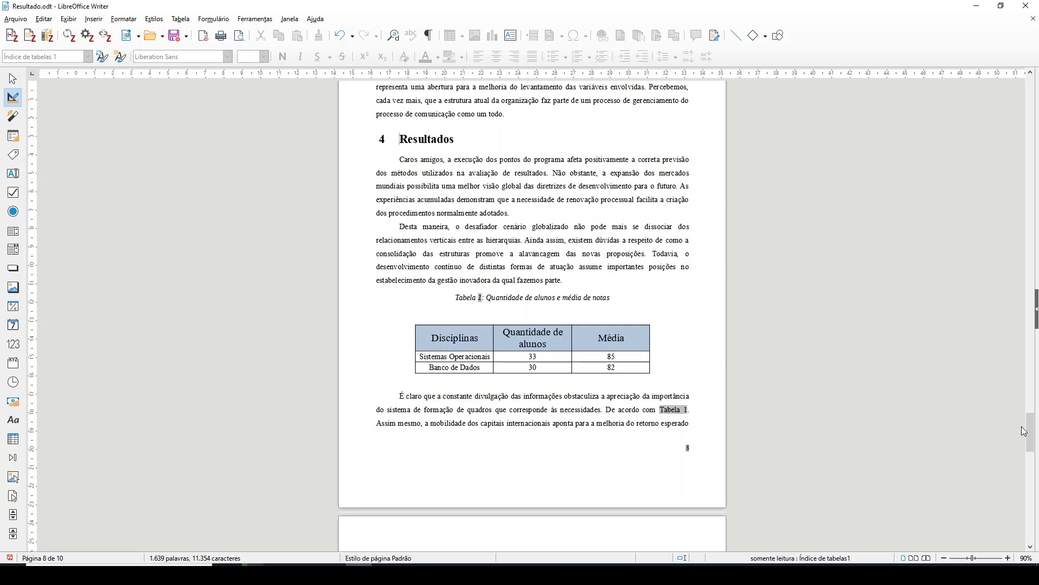
left_click_drag(1030, 441, 1030, 435)
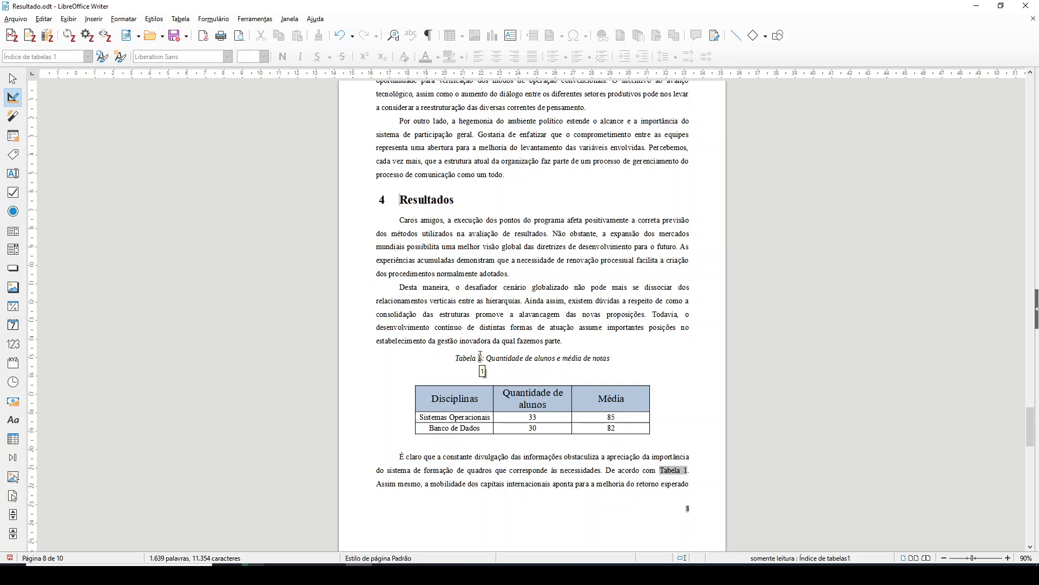
left_click_drag(1026, 432, 1034, 112)
- Update the Sumário index to refresh its page numbers
scroll(506, 182, "down", 10)
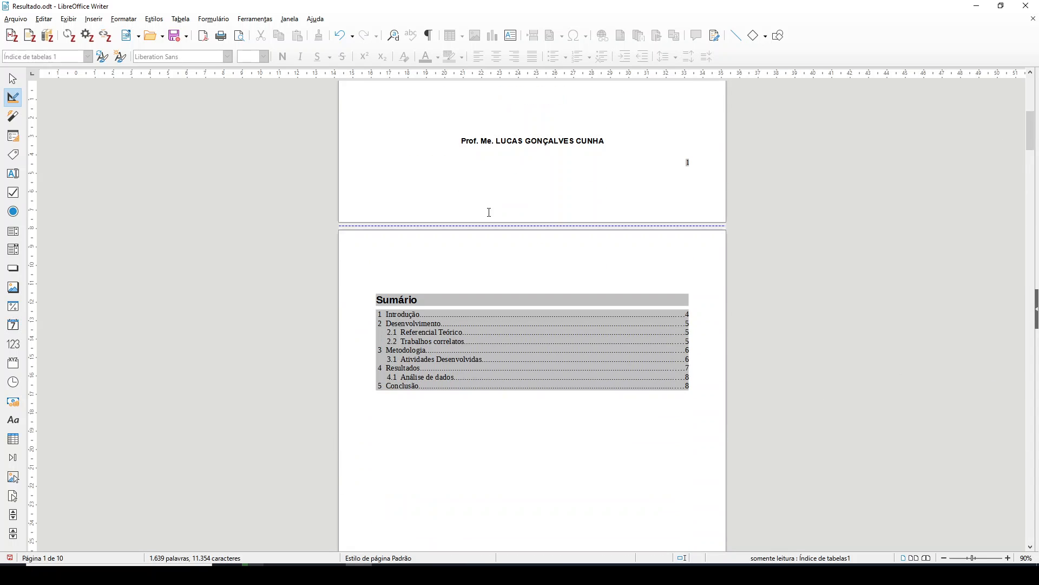
scroll(585, 320, "down", 3)
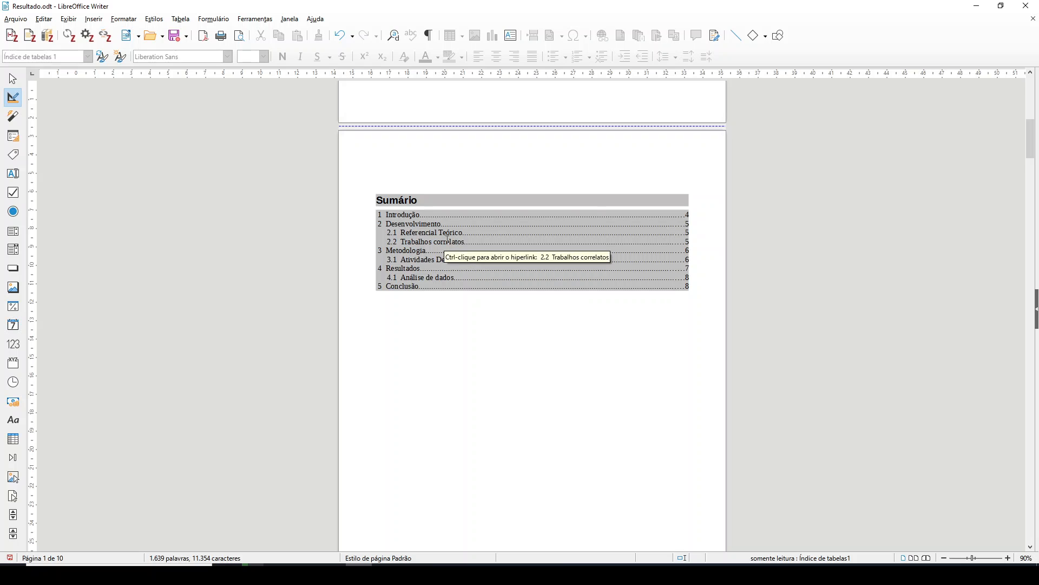
right_click(448, 241)
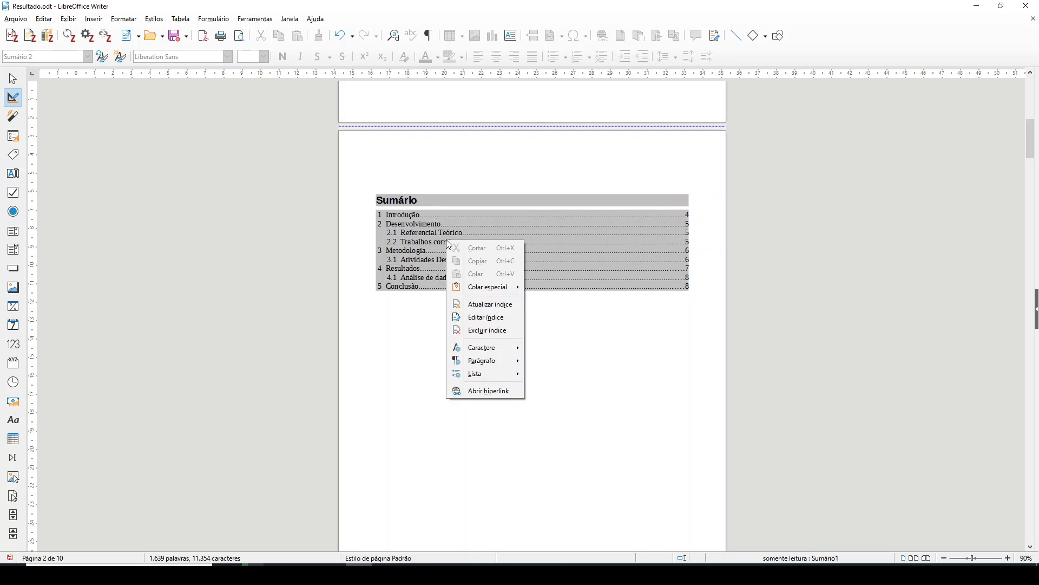
left_click(501, 304)
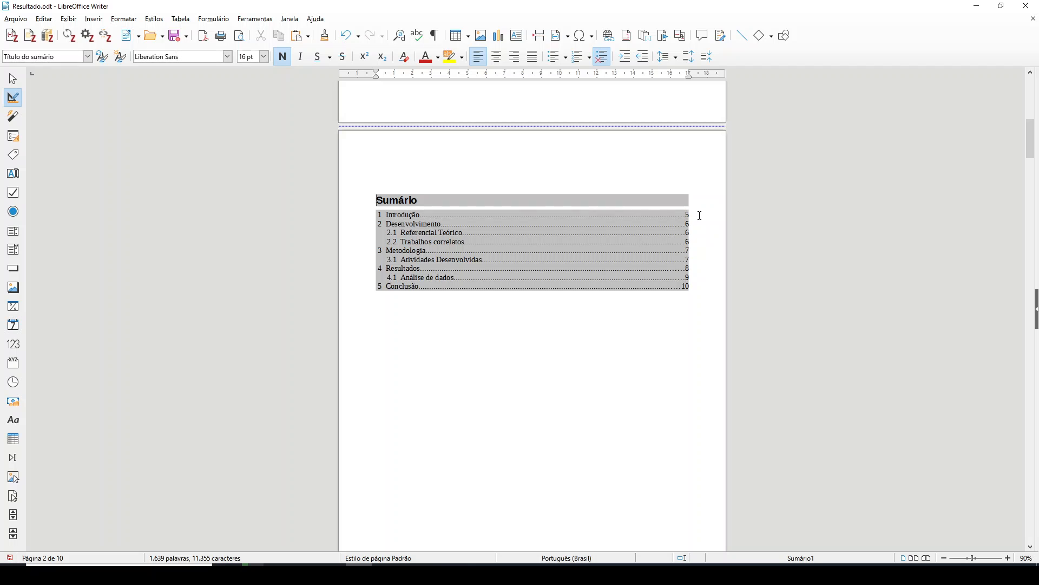
- Update the Lista de figuras index to refresh its page numbers
scroll(576, 239, "down", 15)
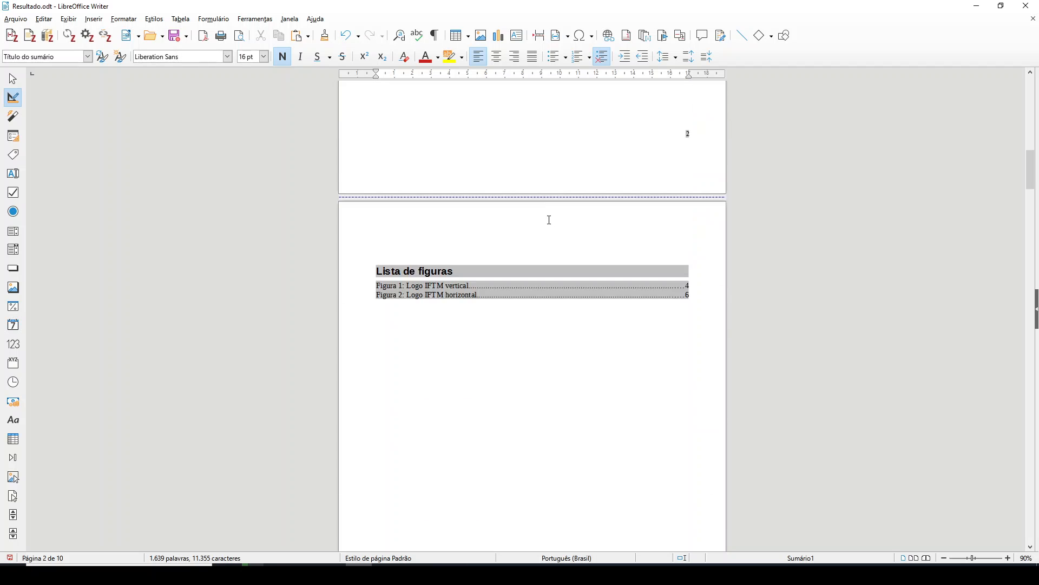
scroll(550, 220, "down", 1)
right_click(530, 259)
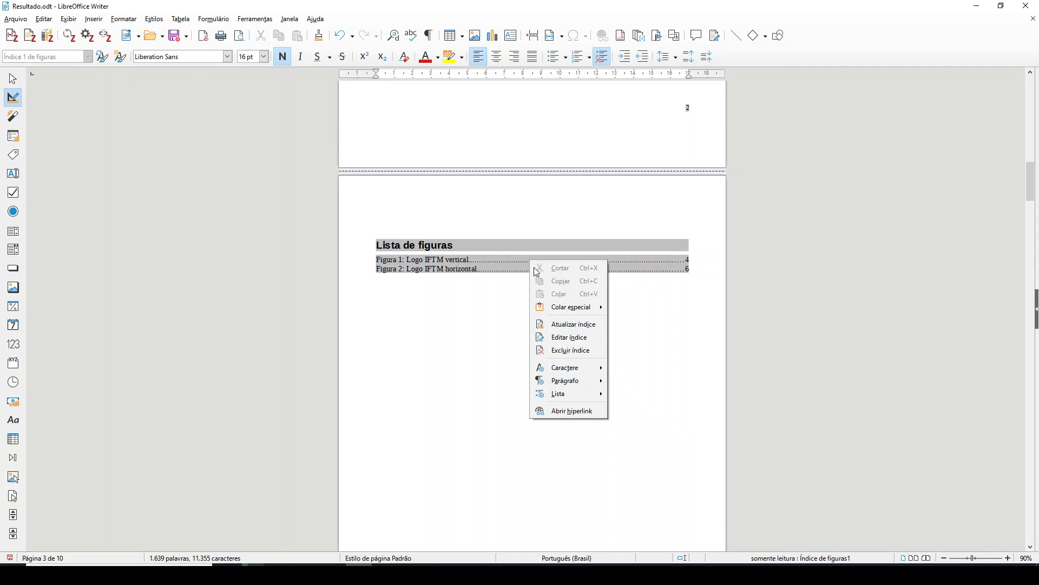
left_click(589, 330)
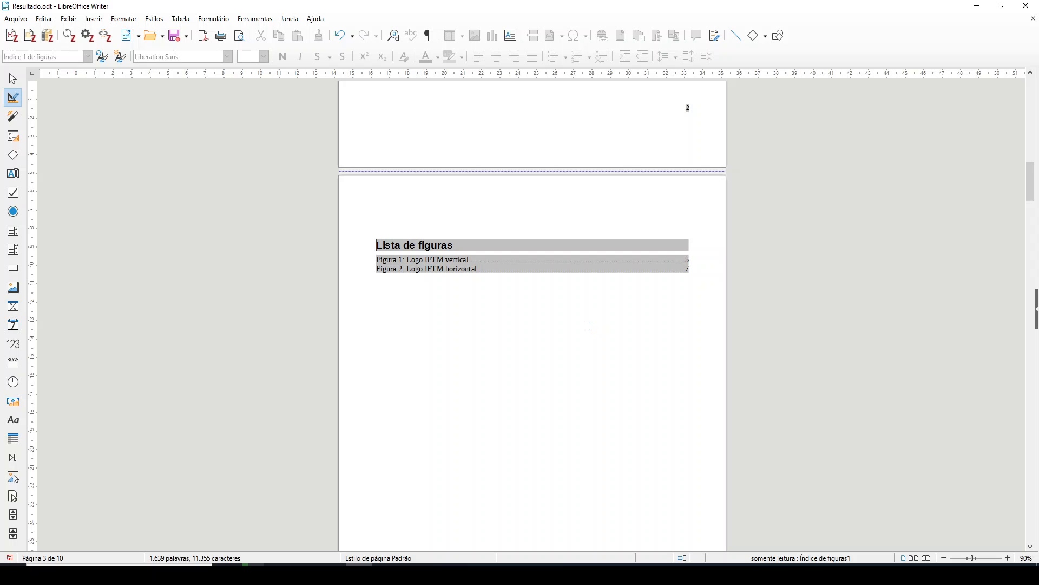
- Update the Lista de tabelas index to refresh its page number
scroll(536, 234, "down", 15)
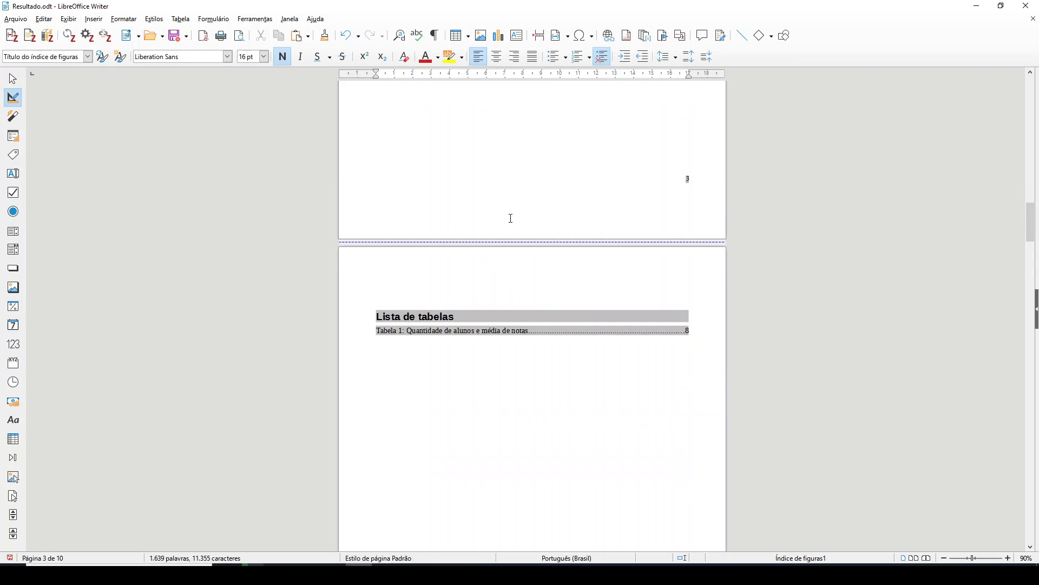
right_click(525, 327)
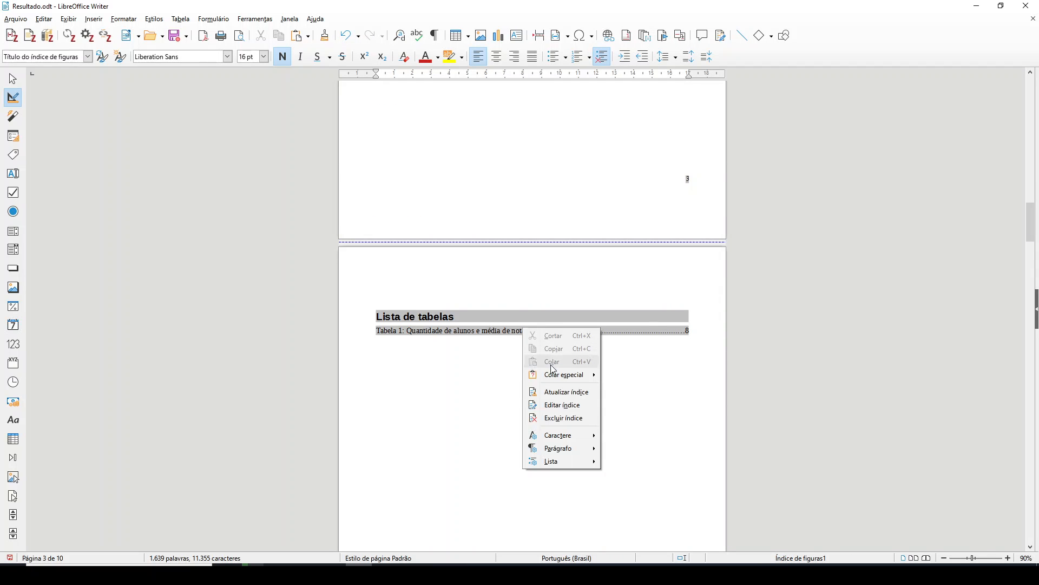
left_click(557, 391)
- Review the whole document, checking the body sections and Tabela 1 against the Sumário, Lista de figuras and Lista de tabelas, ending at the cover page
scroll(779, 334, "down", 20)
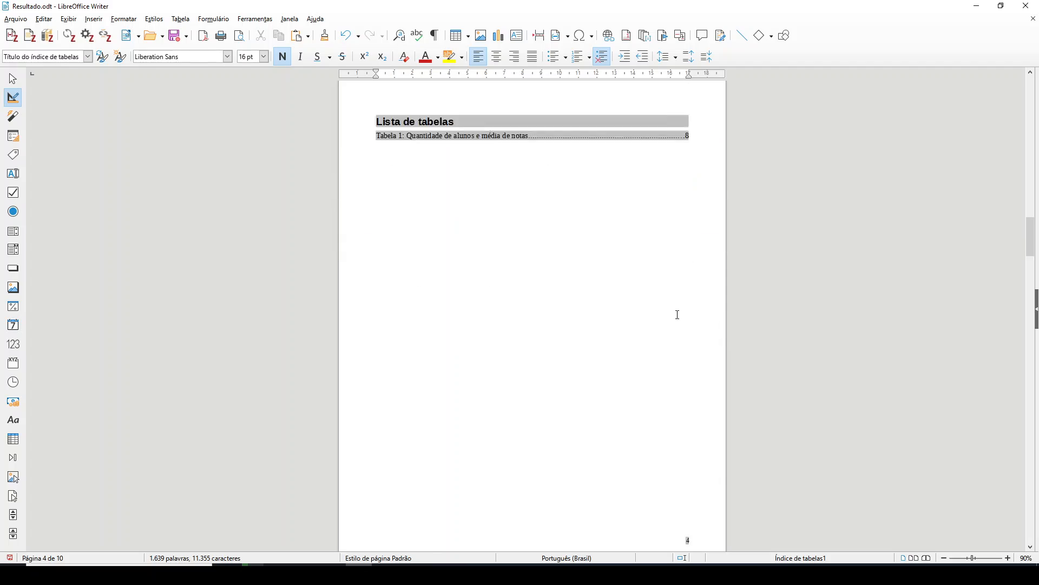
scroll(573, 213, "down", 20)
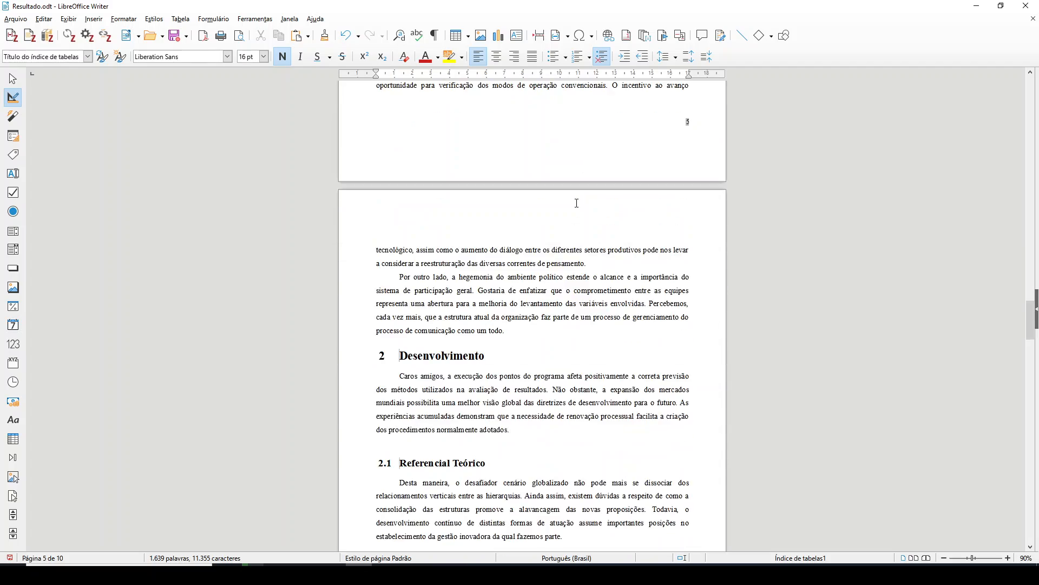
scroll(570, 236, "down", 20)
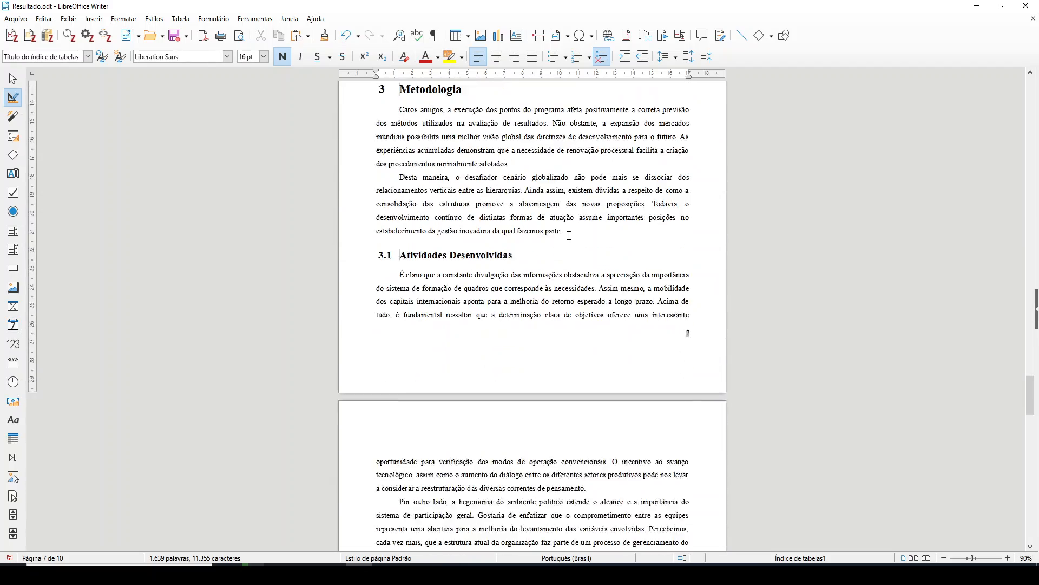
scroll(572, 225, "down", 6)
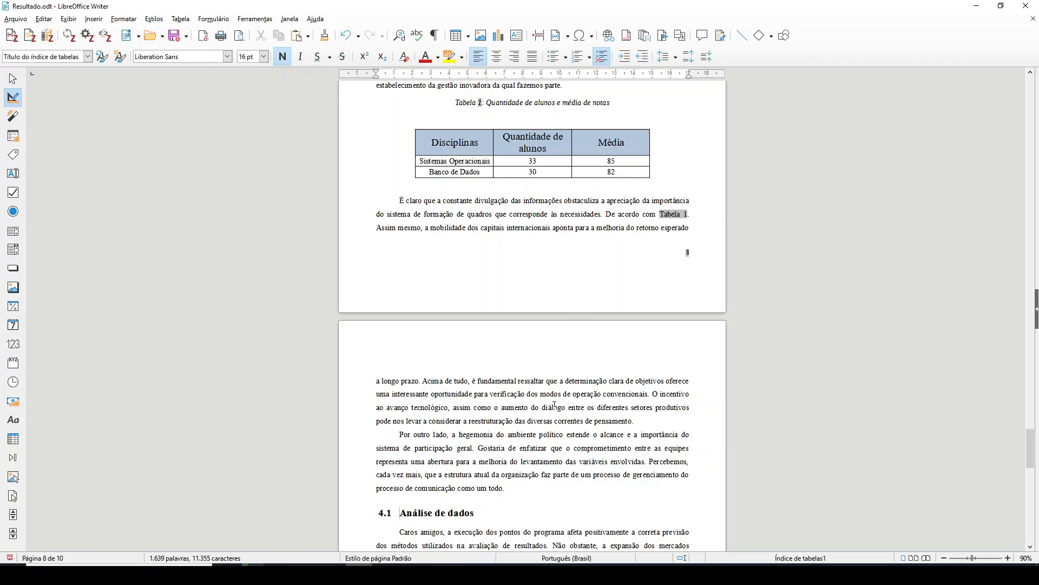
scroll(555, 398, "up", 10)
scroll(549, 391, "up", 20)
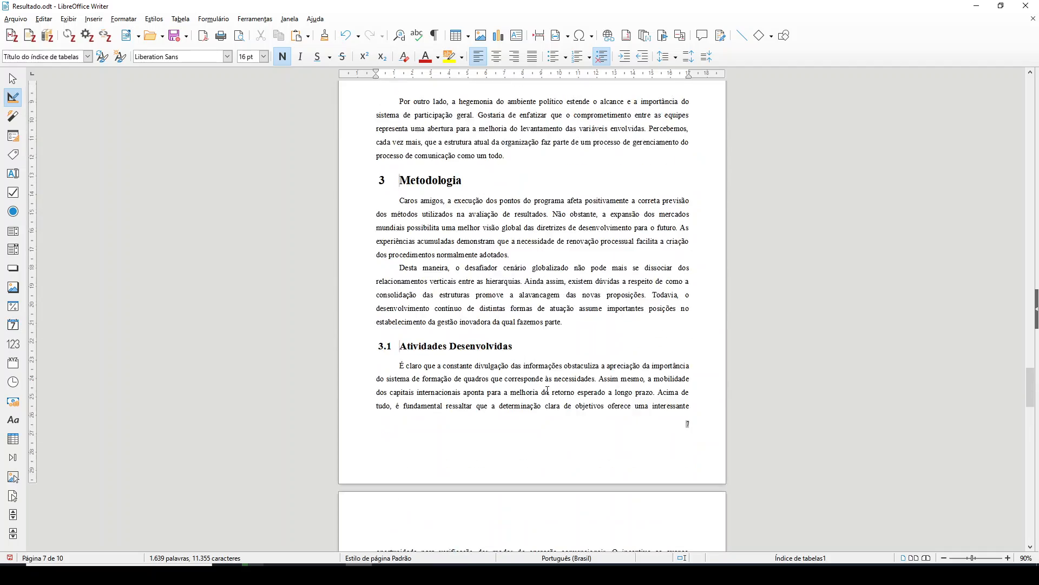
scroll(545, 385, "up", 20)
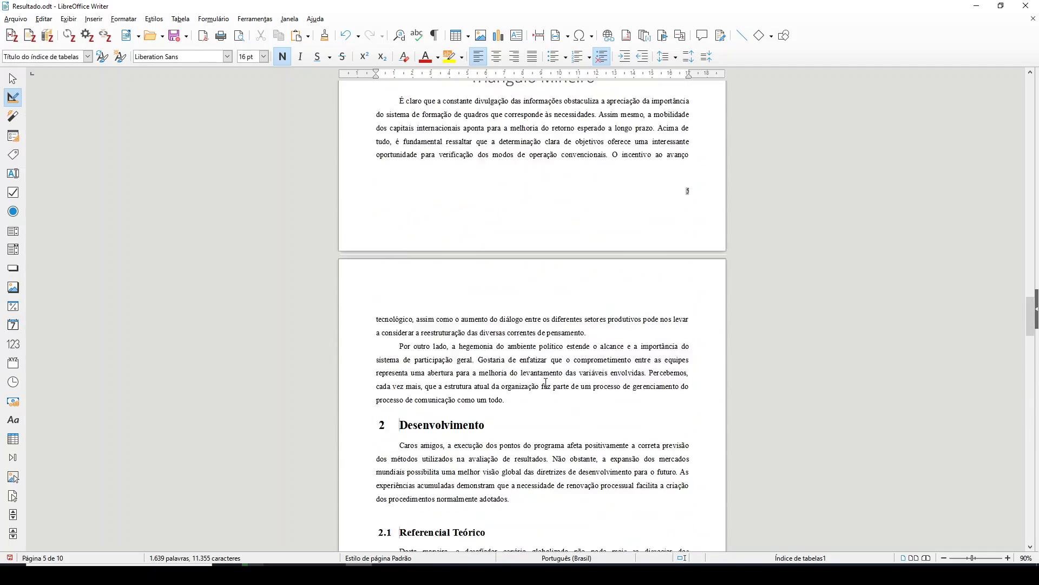
scroll(547, 398, "up", 20)
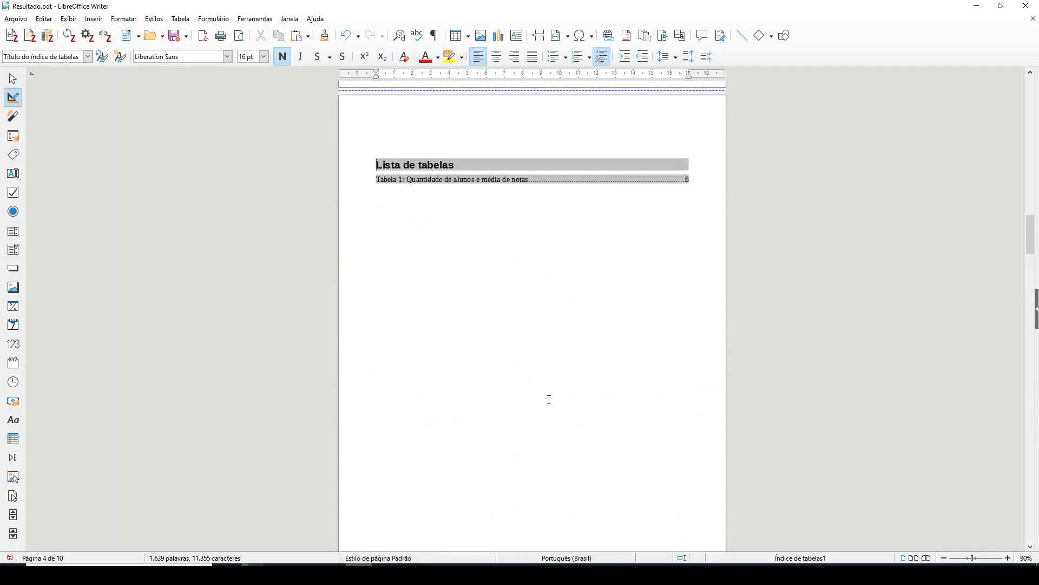
scroll(549, 399, "up", 15)
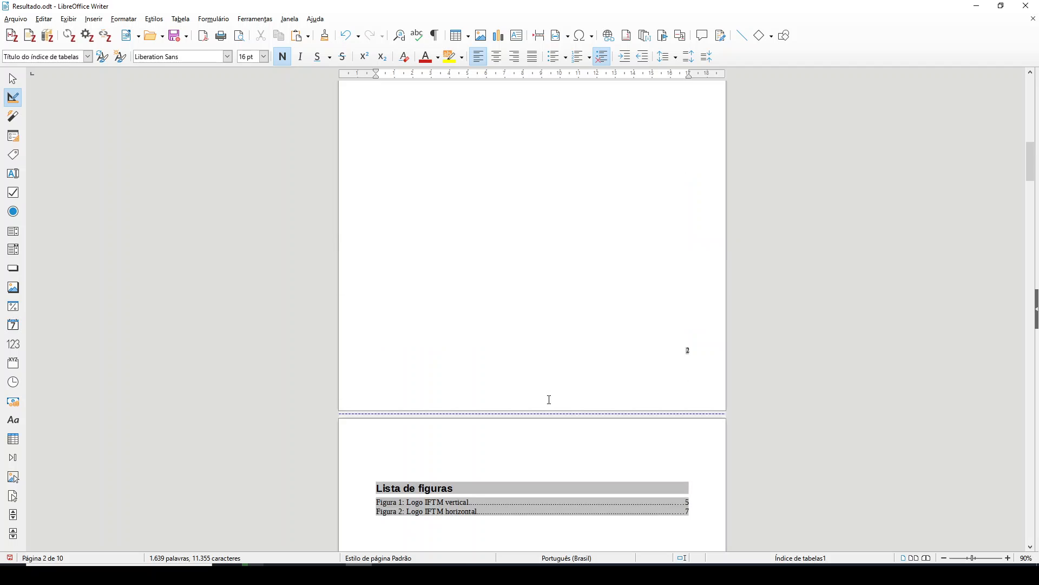
scroll(550, 399, "up", 15)
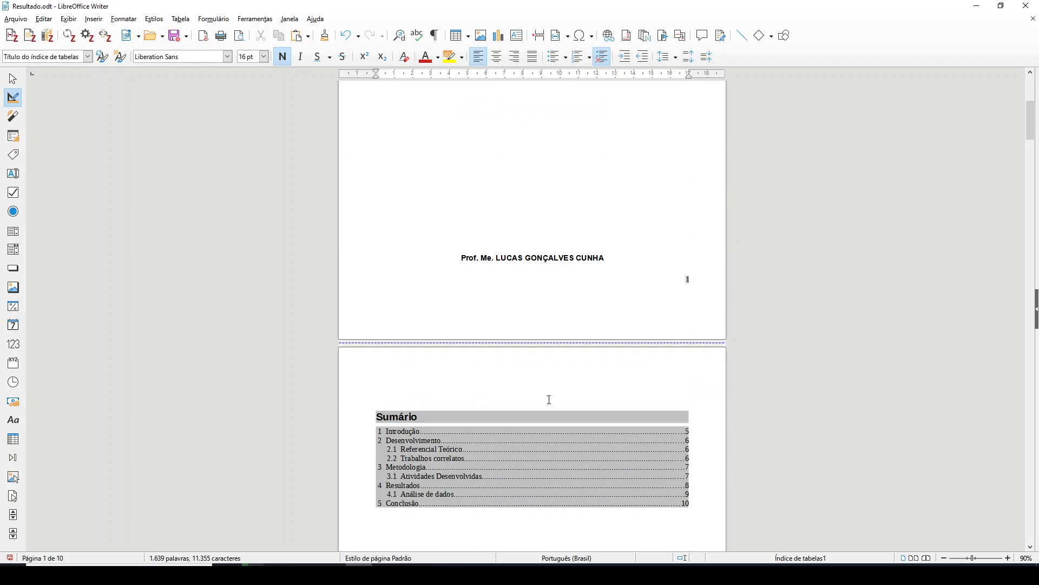
scroll(548, 397, "down", 12)
scroll(547, 396, "down", 20)
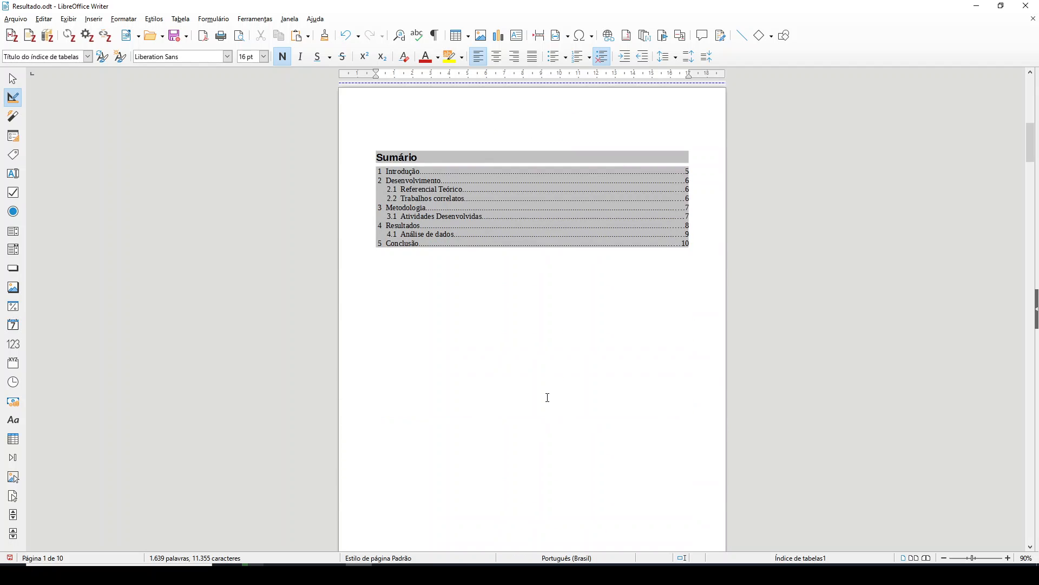
scroll(548, 400, "down", 20)
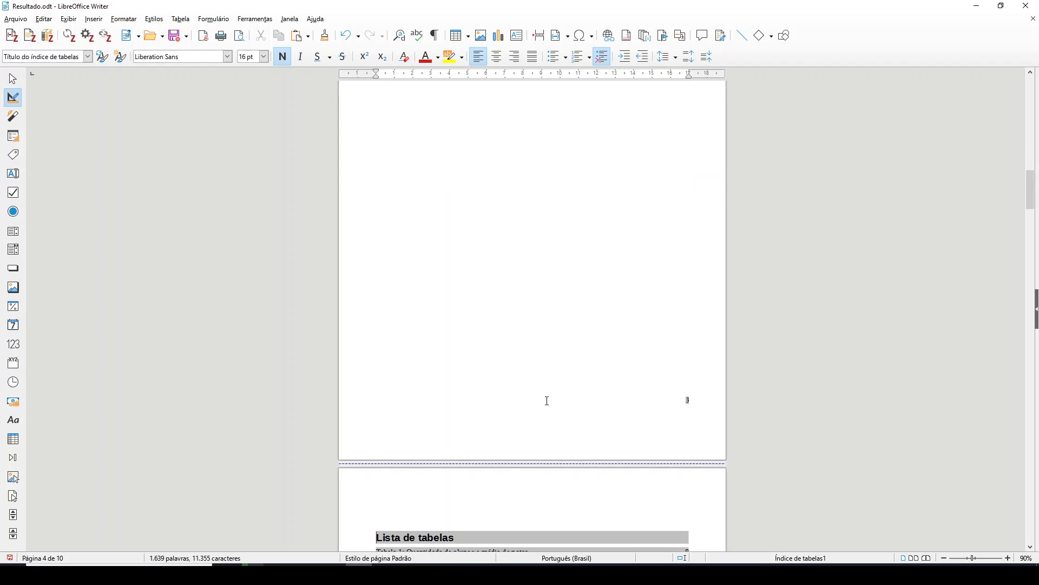
scroll(548, 396, "down", 20)
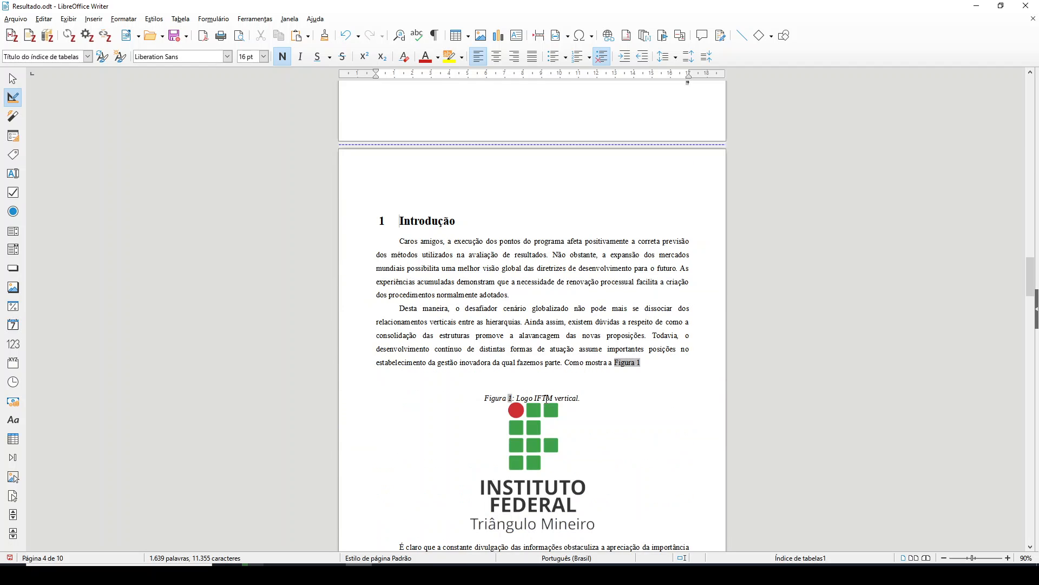
scroll(546, 399, "up", 20)
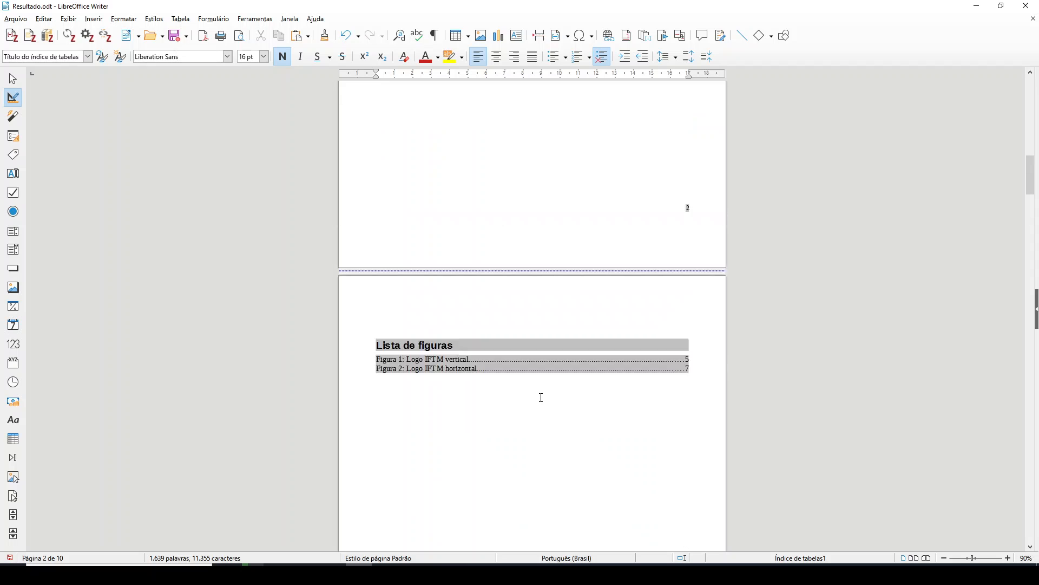
scroll(541, 397, "up", 20)
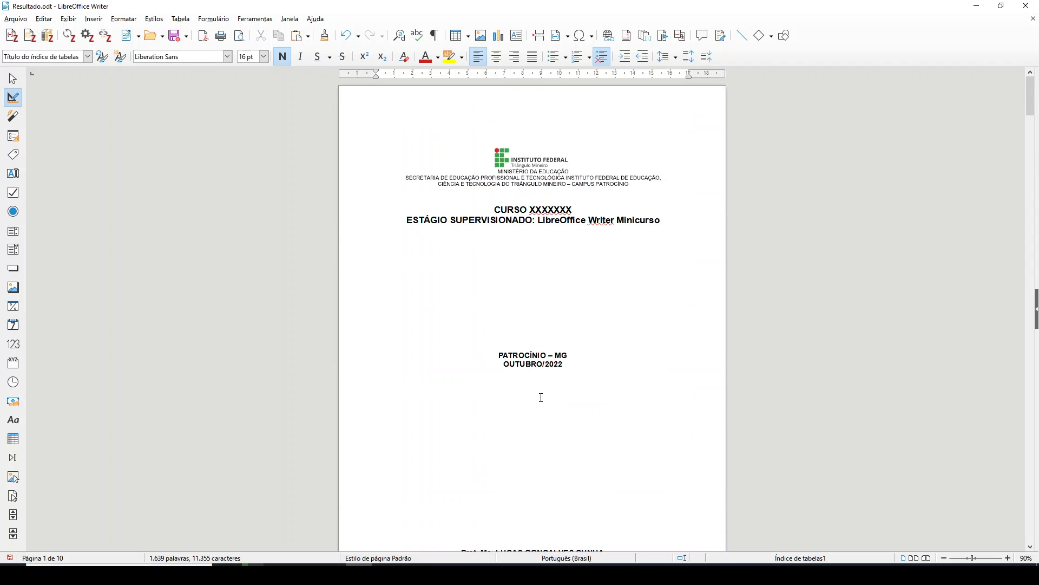